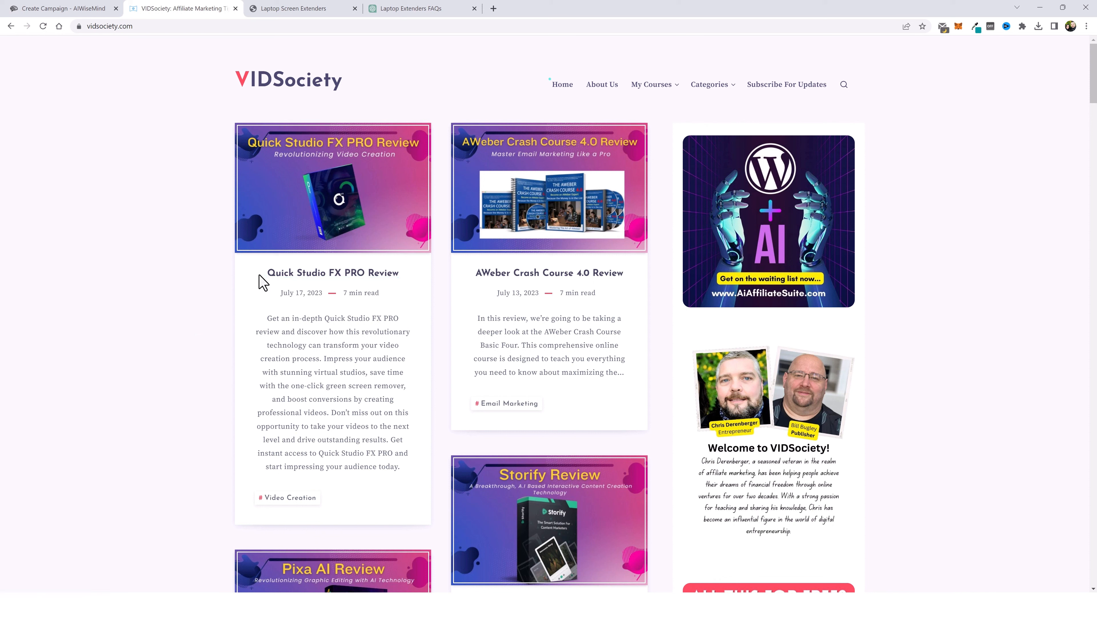
Search Google for the VIDSociety post title "Quick Studio FX PRO Review" and check the search results.
{"action": "left_click_drag", "start_coordinate": [263, 273], "coordinate": [398, 274]}
{"action": "right_click", "coordinate": [395, 274]}
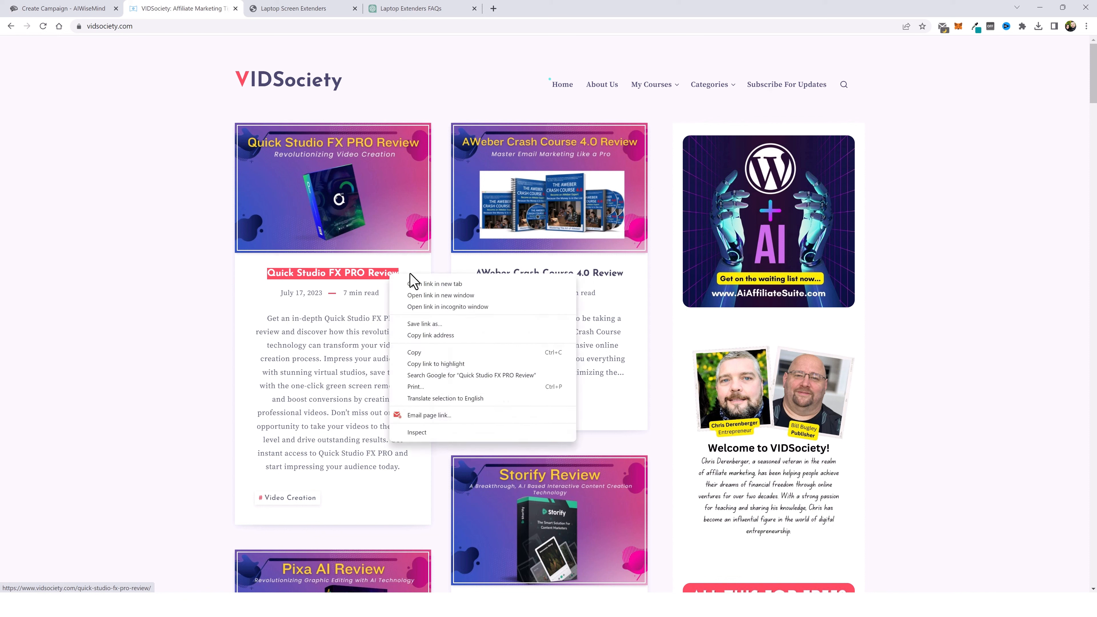
{"action": "left_click", "coordinate": [432, 358]}
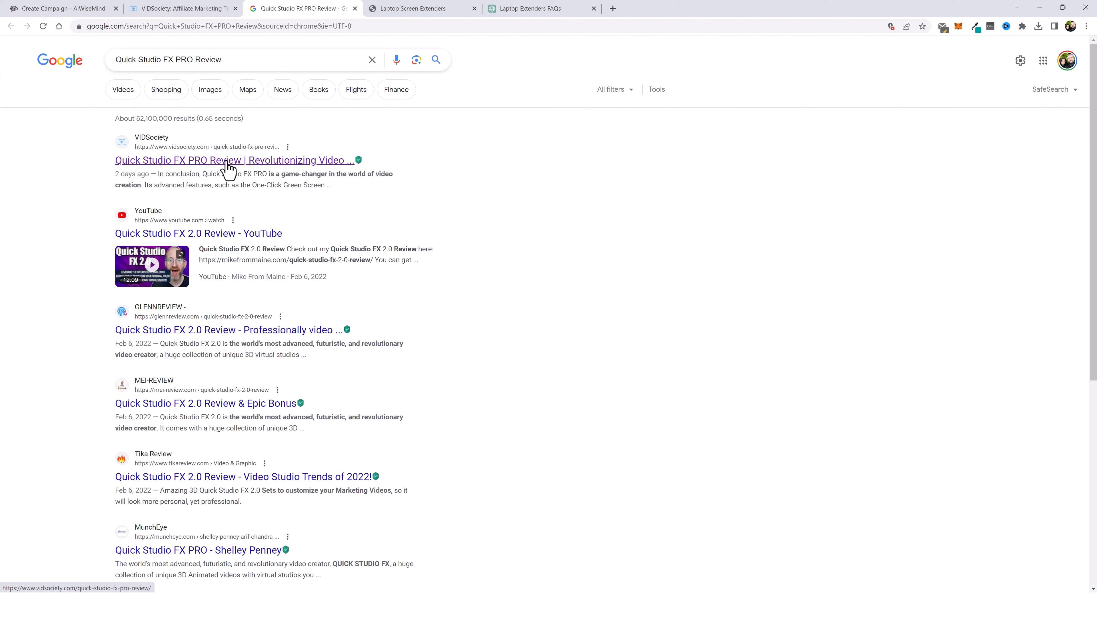
{"action": "left_click", "coordinate": [82, 8]}
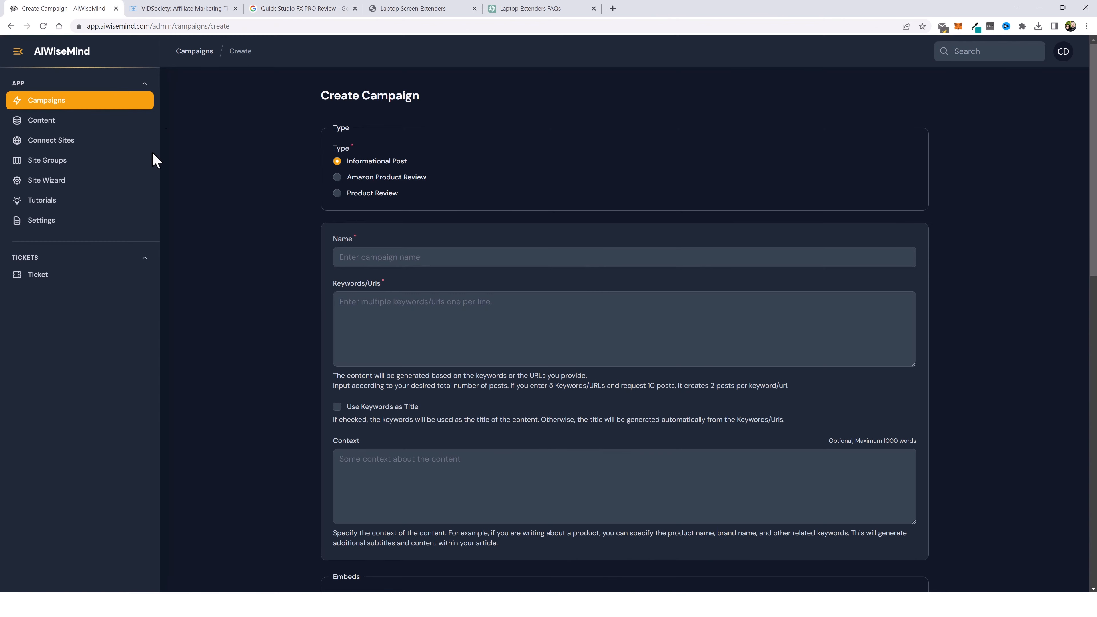
Search Google for the VIDSociety post title "AWeber Crash Course 4.0 Review" and look for the site's listing in the results.
{"action": "key", "text": "ctrl+Tab"}
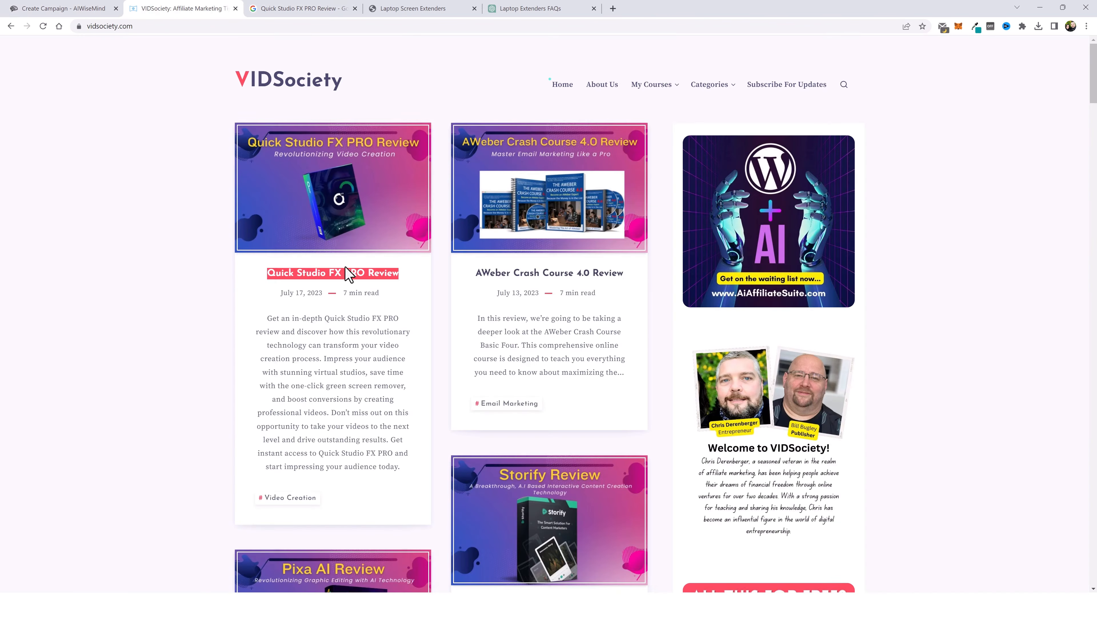
{"action": "left_click_drag", "start_coordinate": [469, 279], "coordinate": [624, 281]}
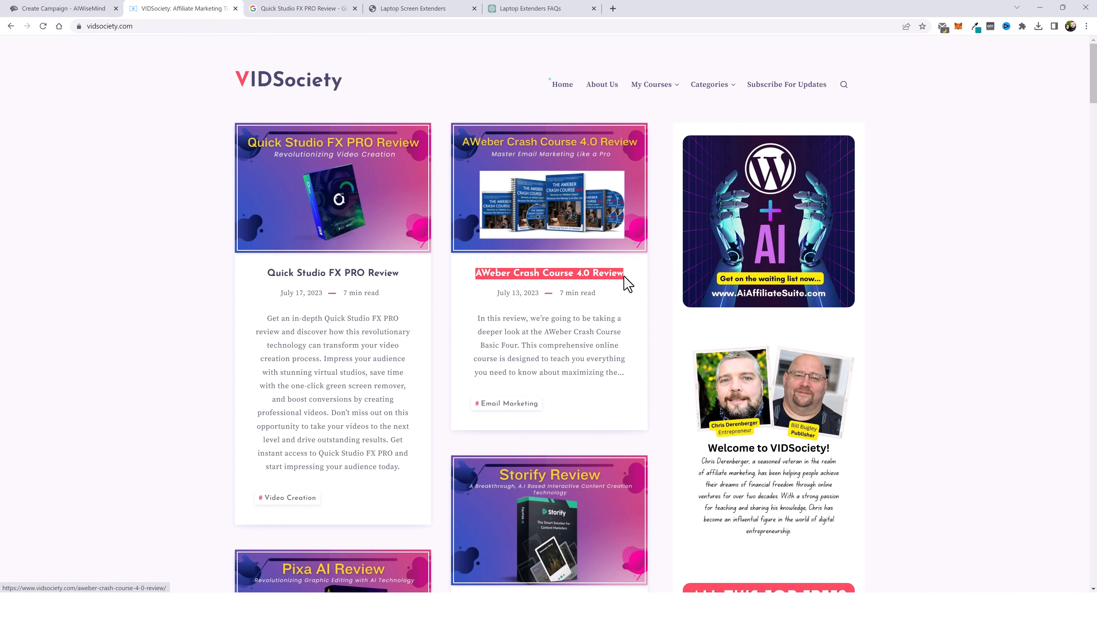
{"action": "right_click", "coordinate": [611, 276]}
{"action": "left_click", "coordinate": [656, 376]}
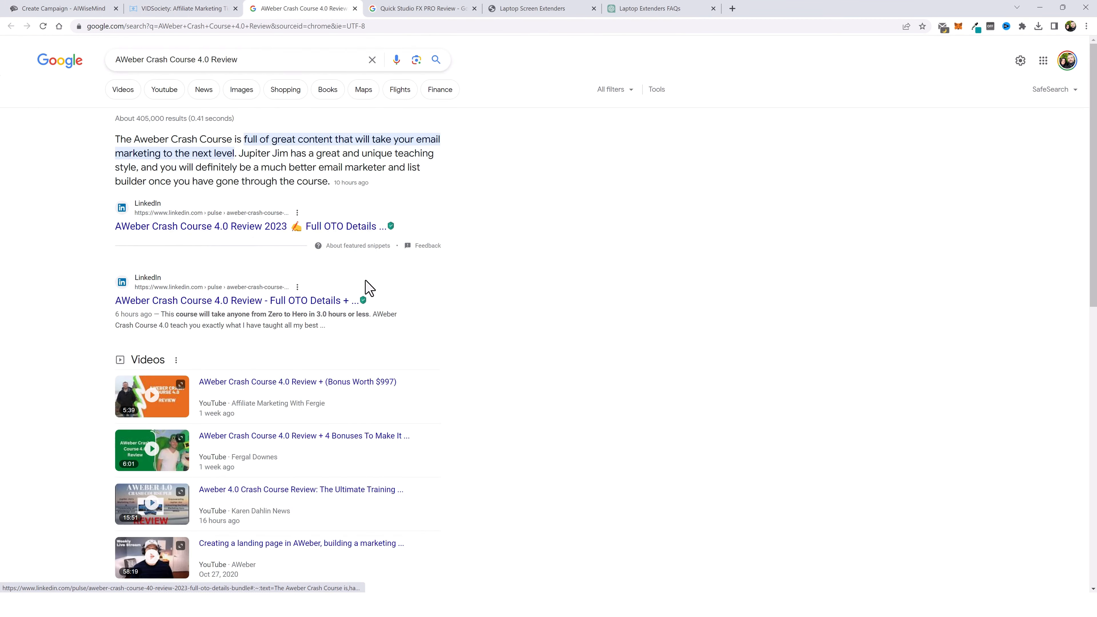
{"action": "scroll", "coordinate": [421, 365], "scroll_direction": "down", "scroll_amount": 3}
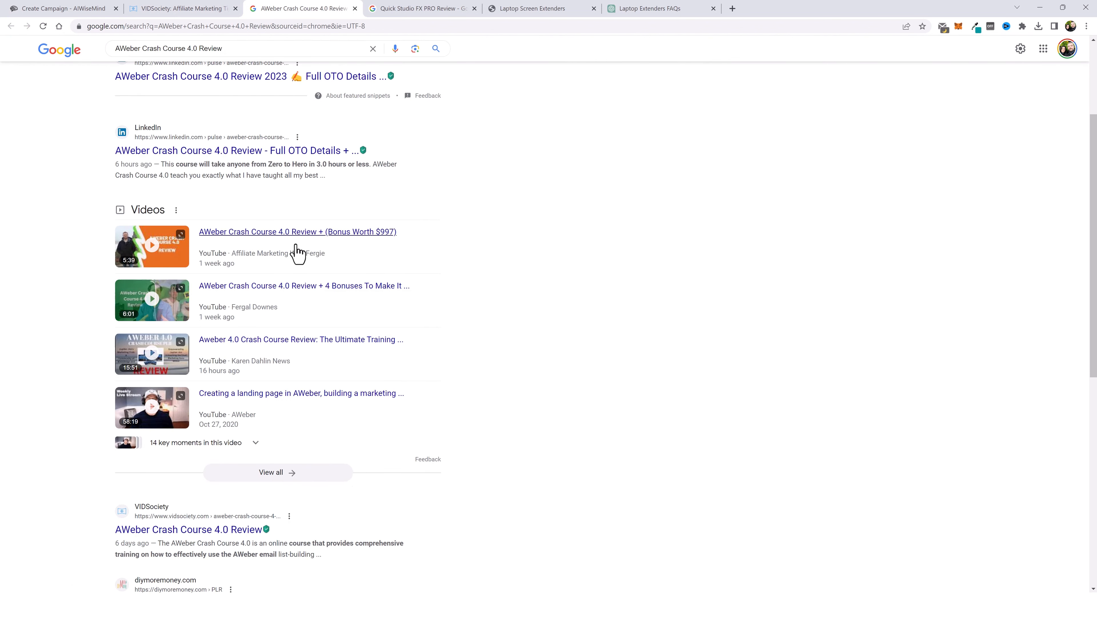
{"action": "scroll", "coordinate": [382, 365], "scroll_direction": "down", "scroll_amount": 4}
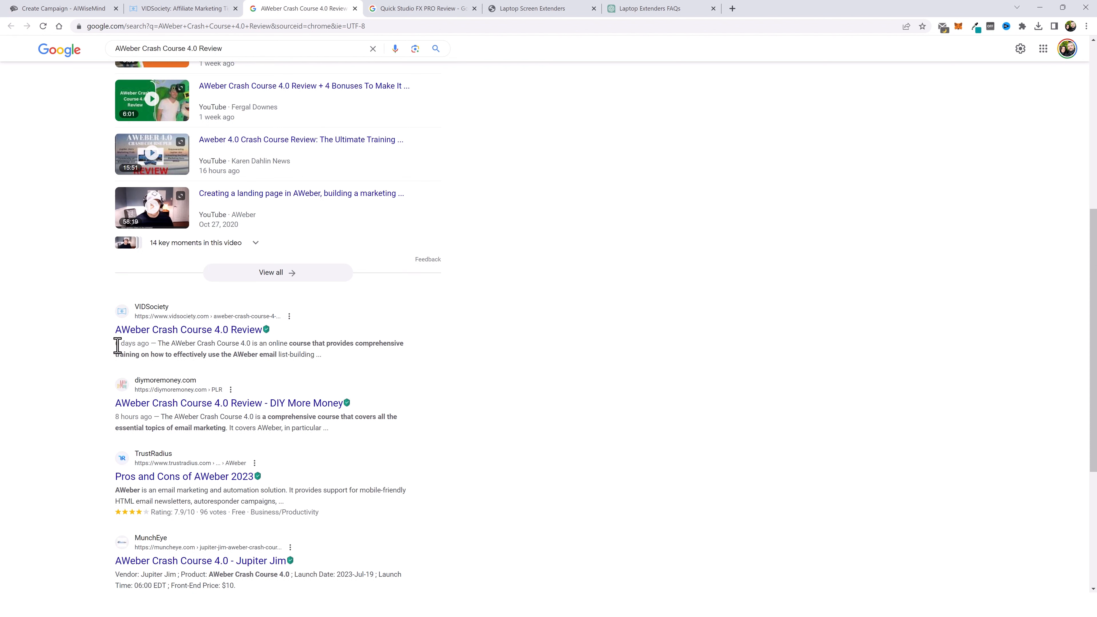
{"action": "key", "text": "ctrl+w"}
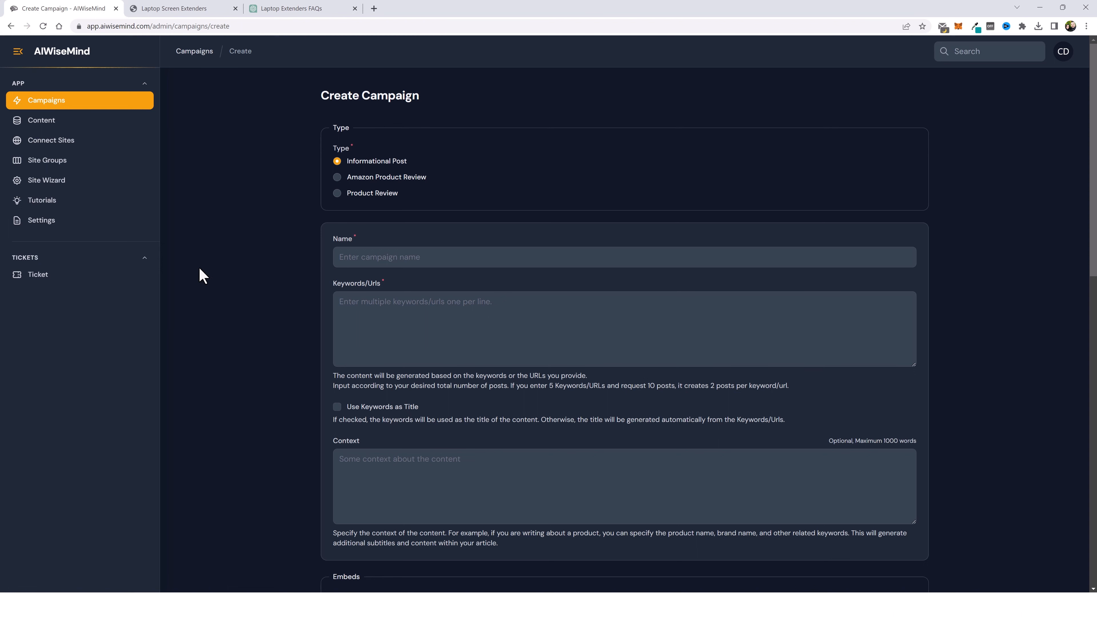
Examine the Amazon search results for "screen extenders", including the result count and the range of products and prices.
{"action": "key", "text": "ctrl+Tab"}
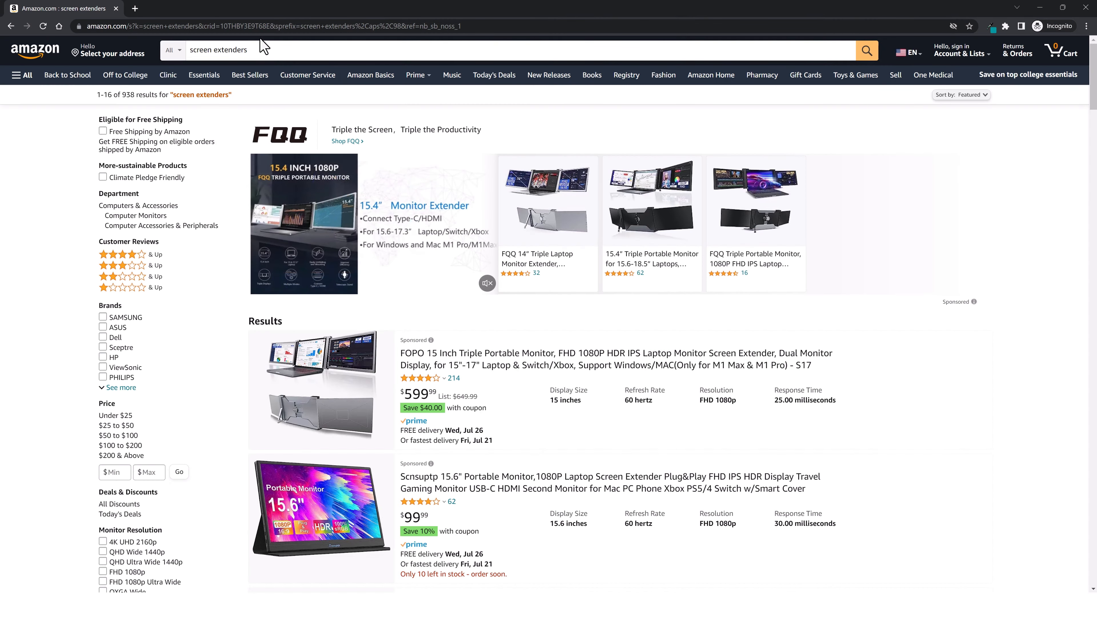
{"action": "double_click", "coordinate": [134, 94]}
{"action": "scroll", "coordinate": [989, 483], "scroll_direction": "down", "scroll_amount": 10}
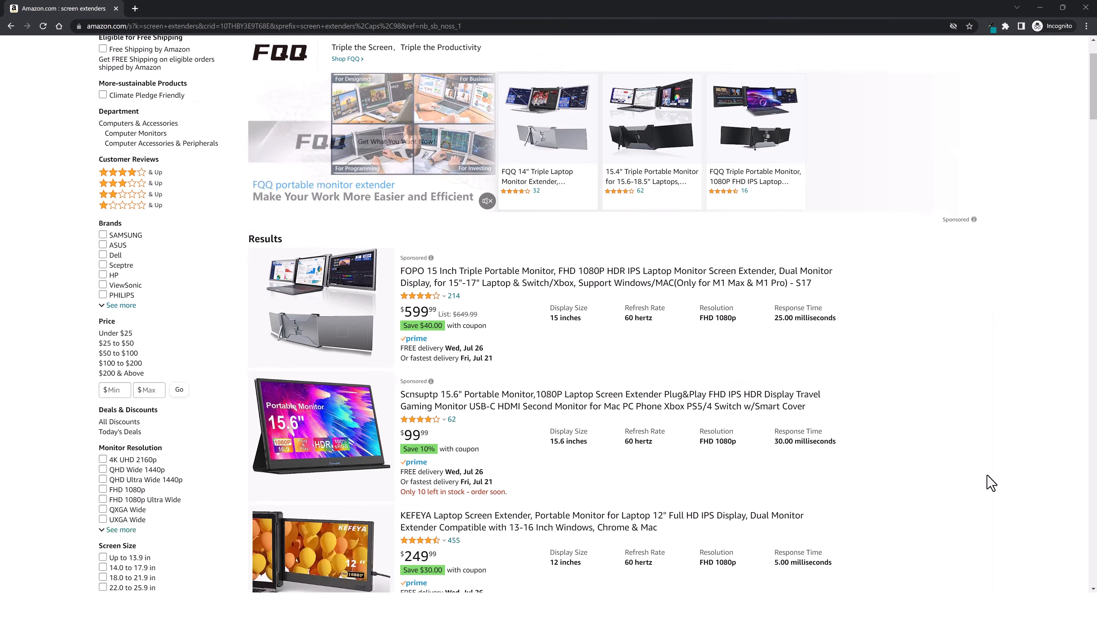
{"action": "scroll", "coordinate": [688, 445], "scroll_direction": "down", "scroll_amount": 15}
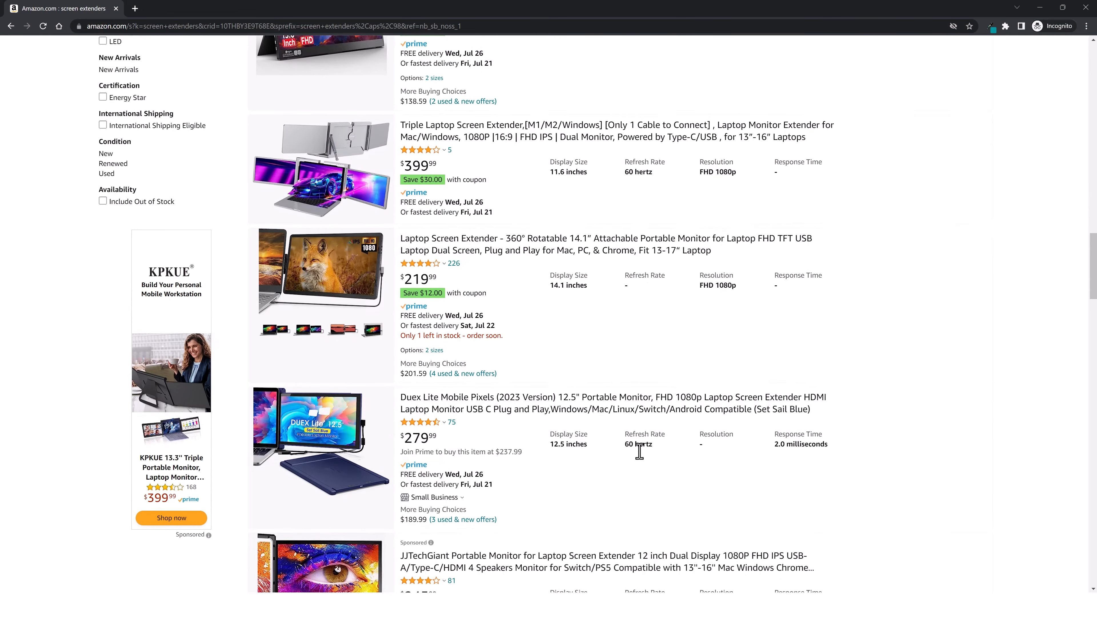
{"action": "scroll", "coordinate": [653, 453], "scroll_direction": "down", "scroll_amount": 5}
{"action": "scroll", "coordinate": [690, 455], "scroll_direction": "down", "scroll_amount": 5}
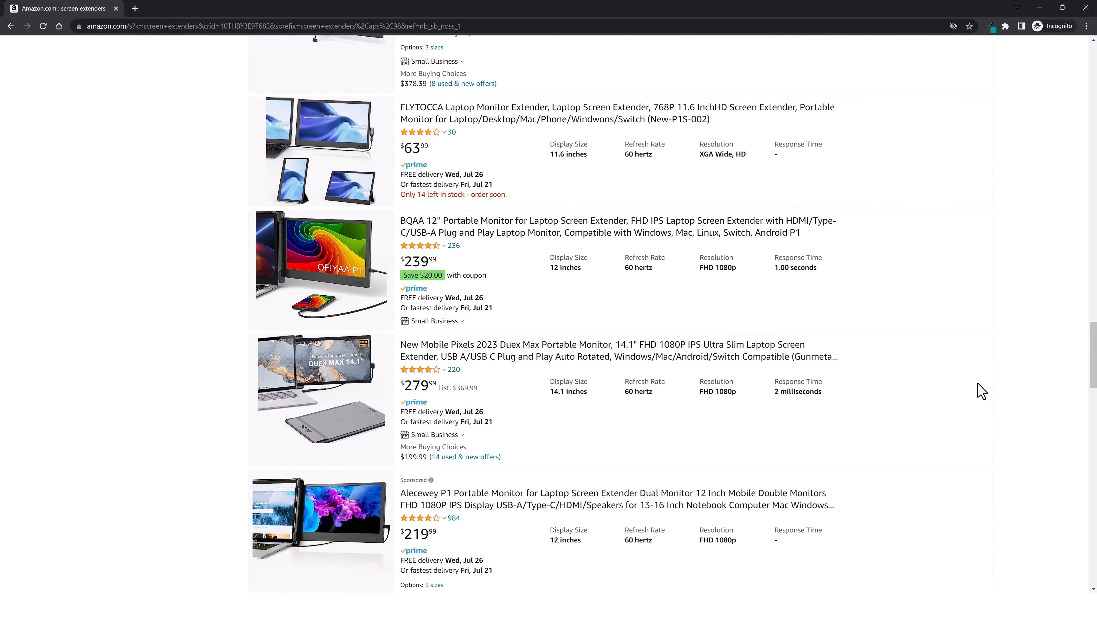
{"action": "scroll", "coordinate": [1039, 417], "scroll_direction": "up", "scroll_amount": 20}
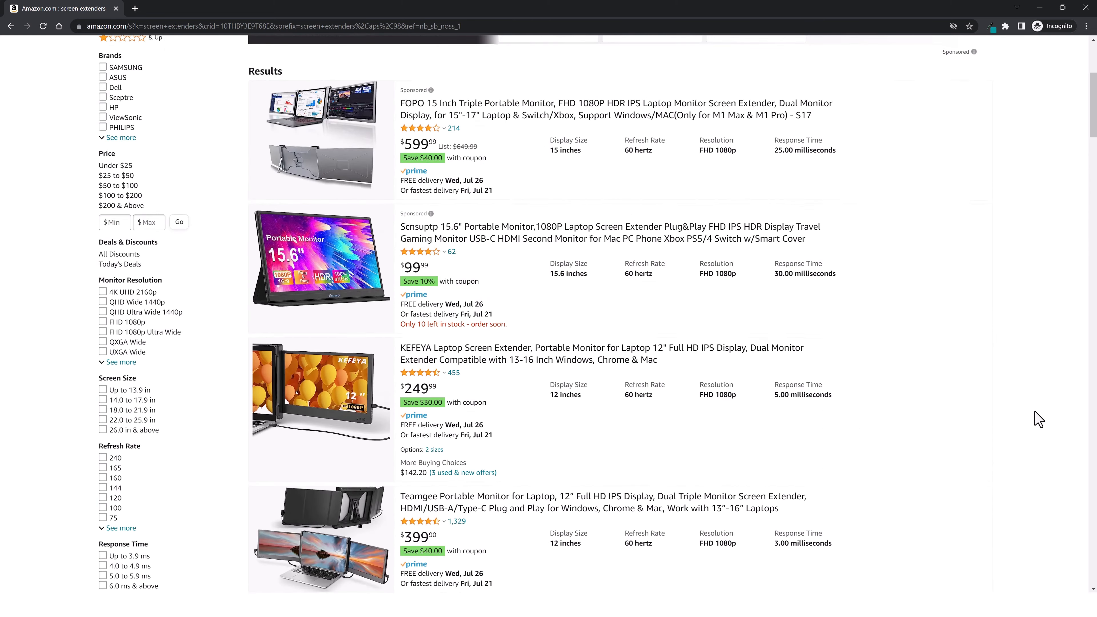
{"action": "scroll", "coordinate": [1039, 417], "scroll_direction": "up", "scroll_amount": 5}
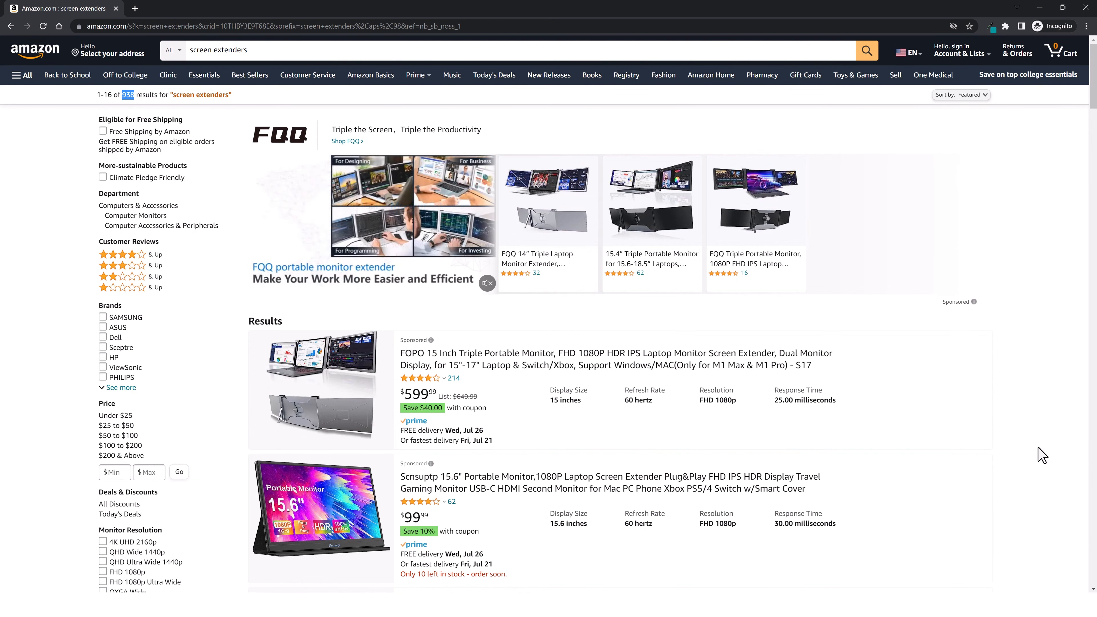
{"action": "key", "text": "alt+Tab"}
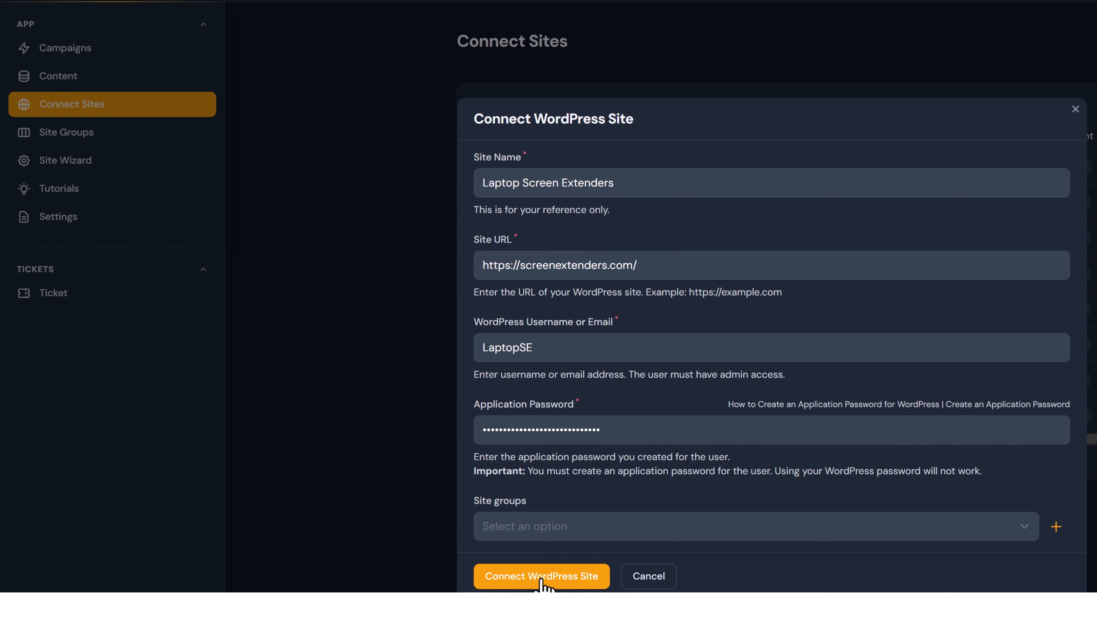
{"action": "left_click", "coordinate": [542, 579]}
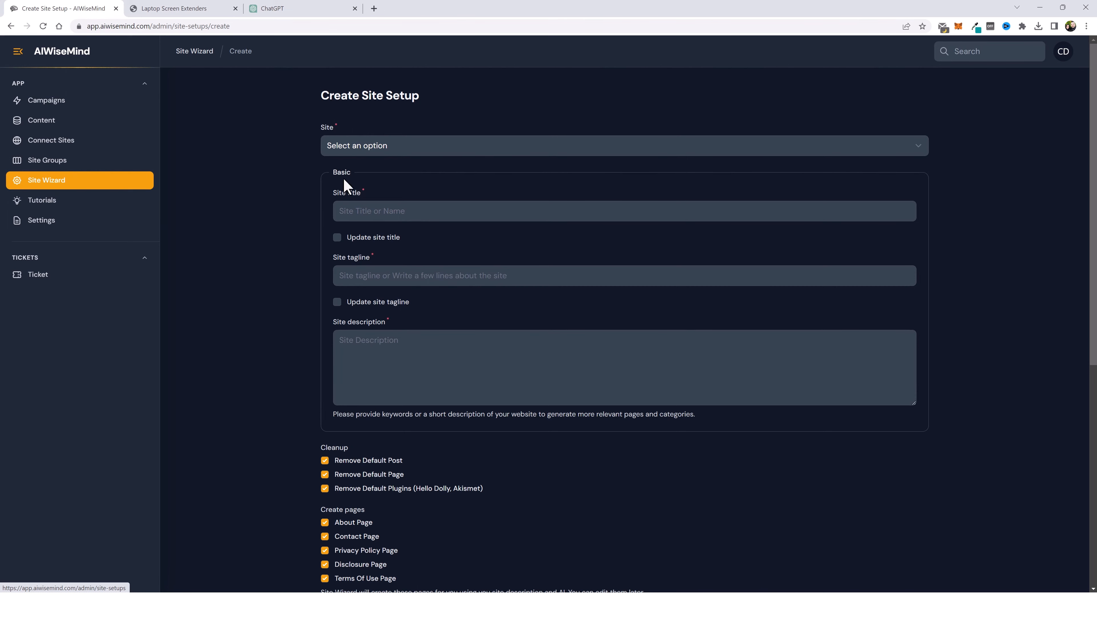
Review the Site Wizard setup options and enable the Rank Math SEO and Youtube Embed Plus plugins.
{"action": "scroll", "coordinate": [270, 411], "scroll_direction": "down", "scroll_amount": 3}
{"action": "scroll", "coordinate": [275, 422], "scroll_direction": "up", "scroll_amount": 2}
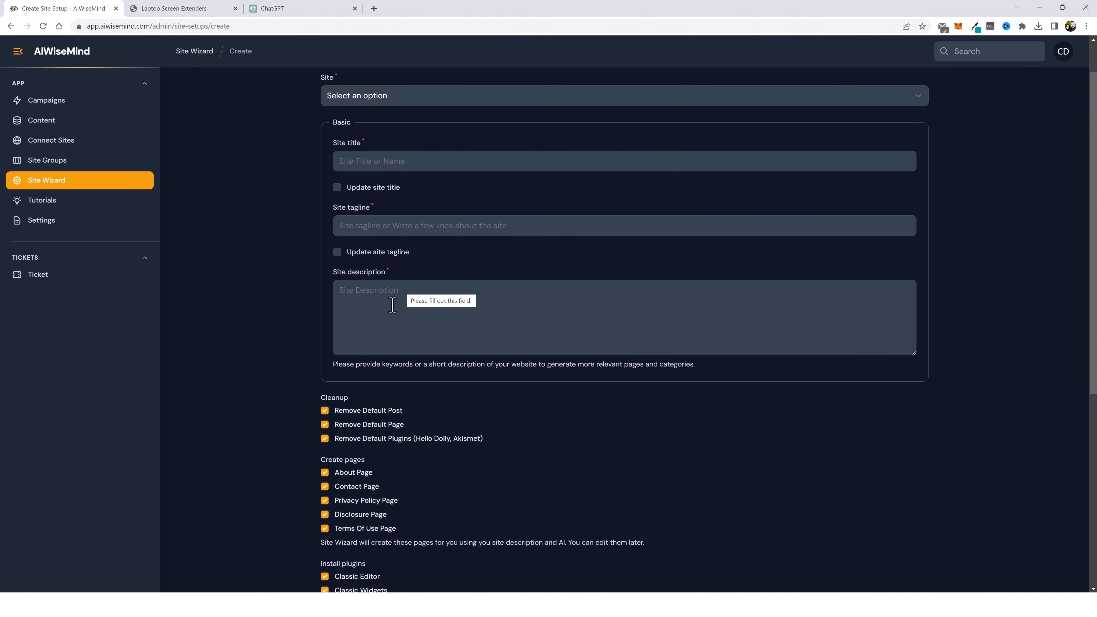
{"action": "scroll", "coordinate": [387, 313], "scroll_direction": "down", "scroll_amount": 4}
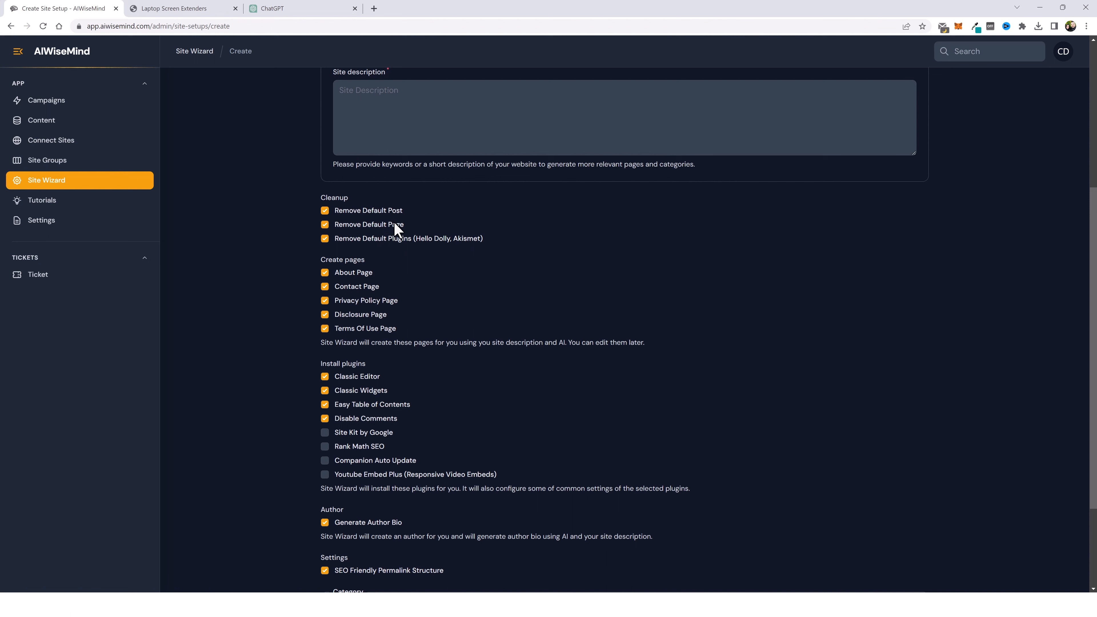
{"action": "scroll", "coordinate": [443, 369], "scroll_direction": "down", "scroll_amount": 2}
{"action": "scroll", "coordinate": [440, 364], "scroll_direction": "down", "scroll_amount": 1}
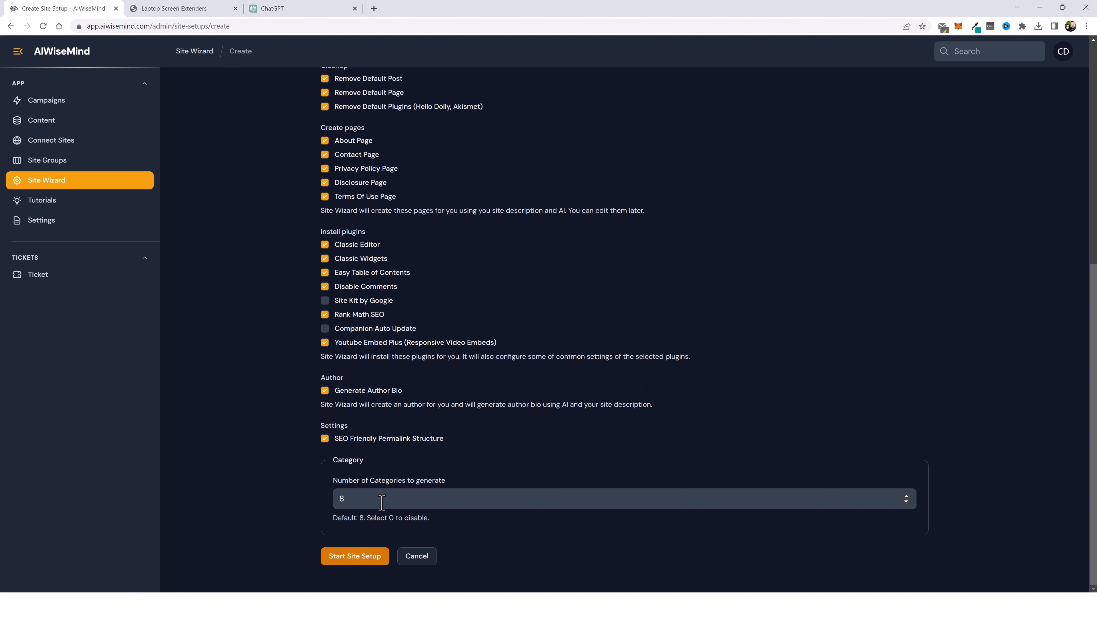
{"action": "scroll", "coordinate": [509, 535], "scroll_direction": "up", "scroll_amount": 10}
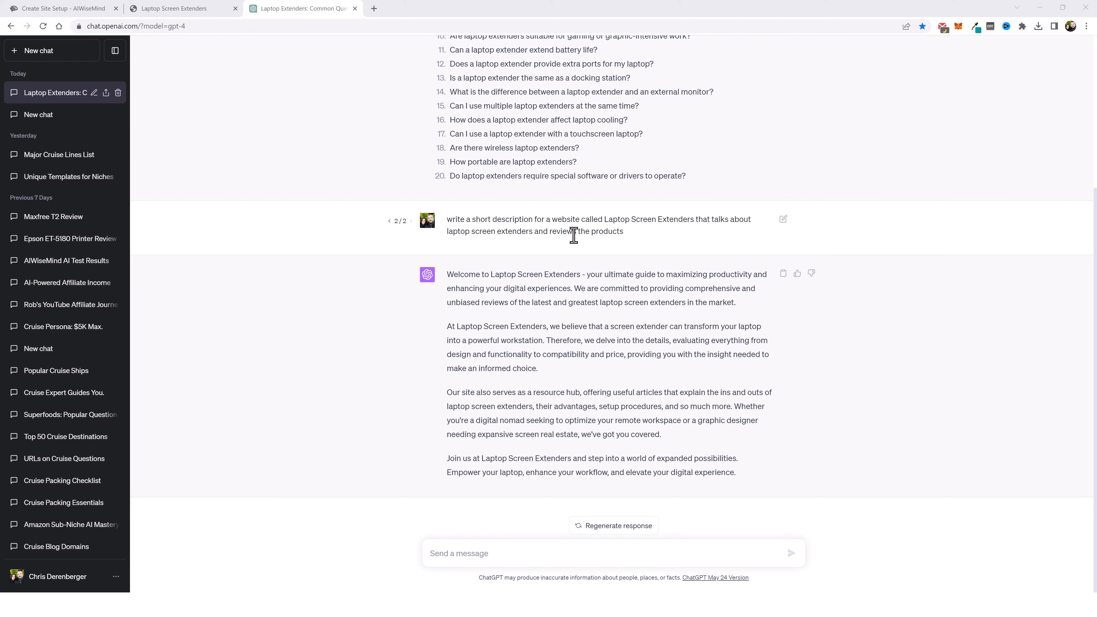
Copy the Laptop Screen Extenders description from ChatGPT and paste it as the site description in the AIWiseMind site setup.
{"action": "left_click_drag", "start_coordinate": [448, 274], "coordinate": [740, 464]}
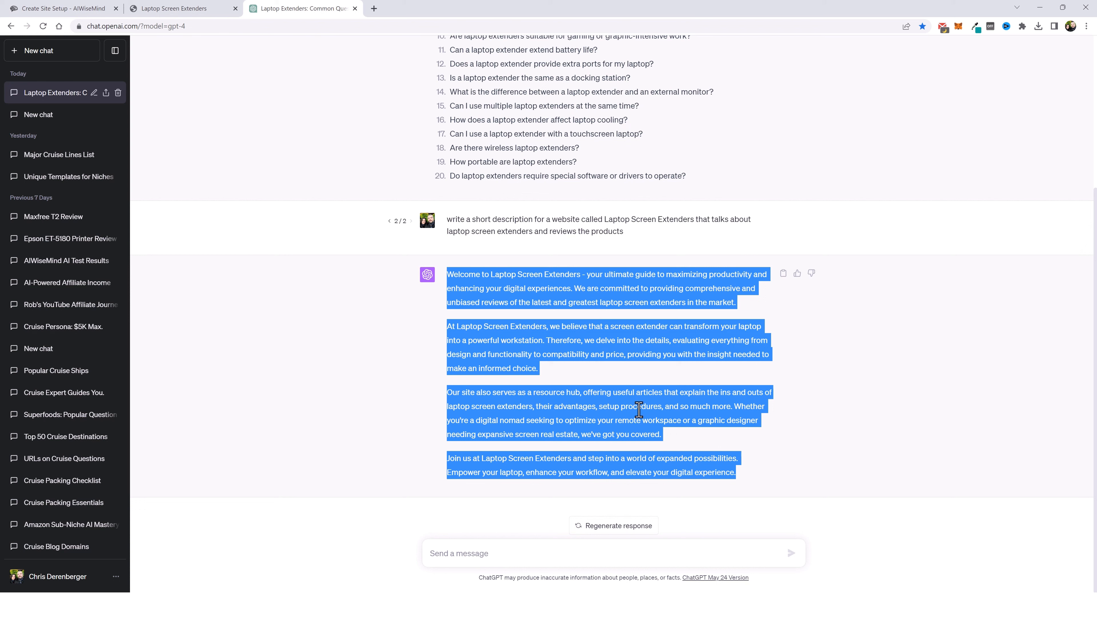
{"action": "right_click", "coordinate": [640, 411]}
{"action": "left_click", "coordinate": [664, 419]}
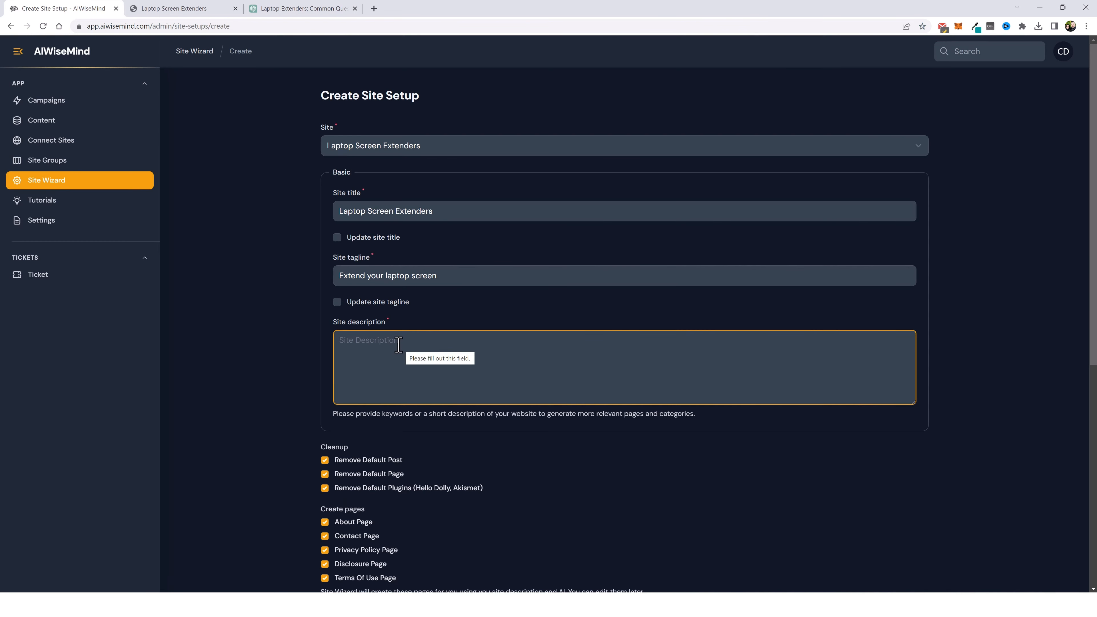
{"action": "key", "text": "ctrl+v"}
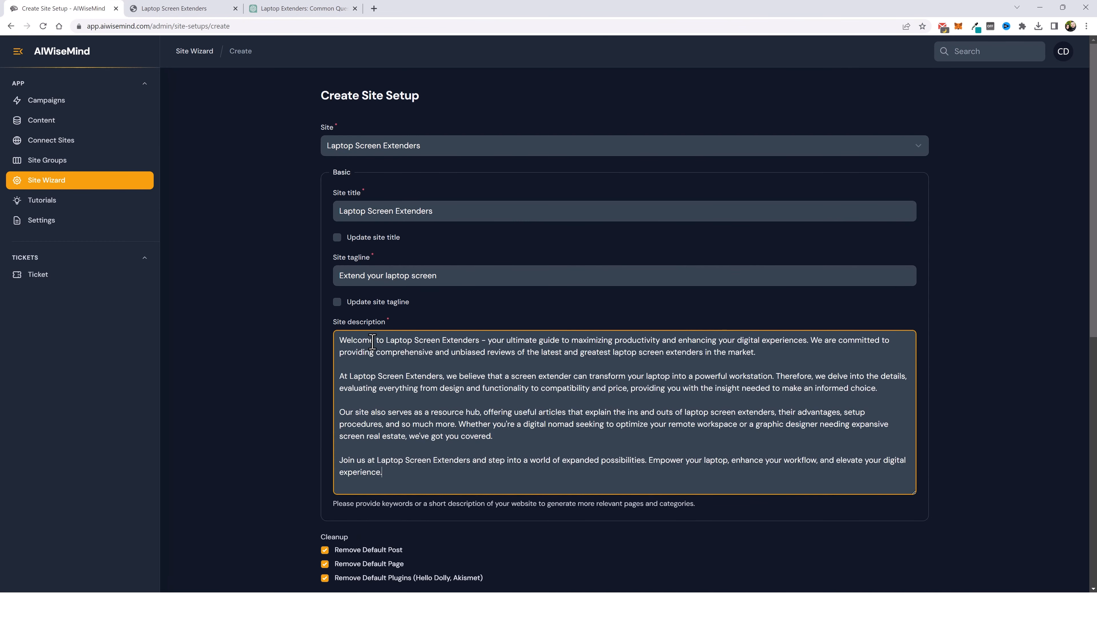
{"action": "scroll", "coordinate": [279, 389], "scroll_direction": "down", "scroll_amount": 8}
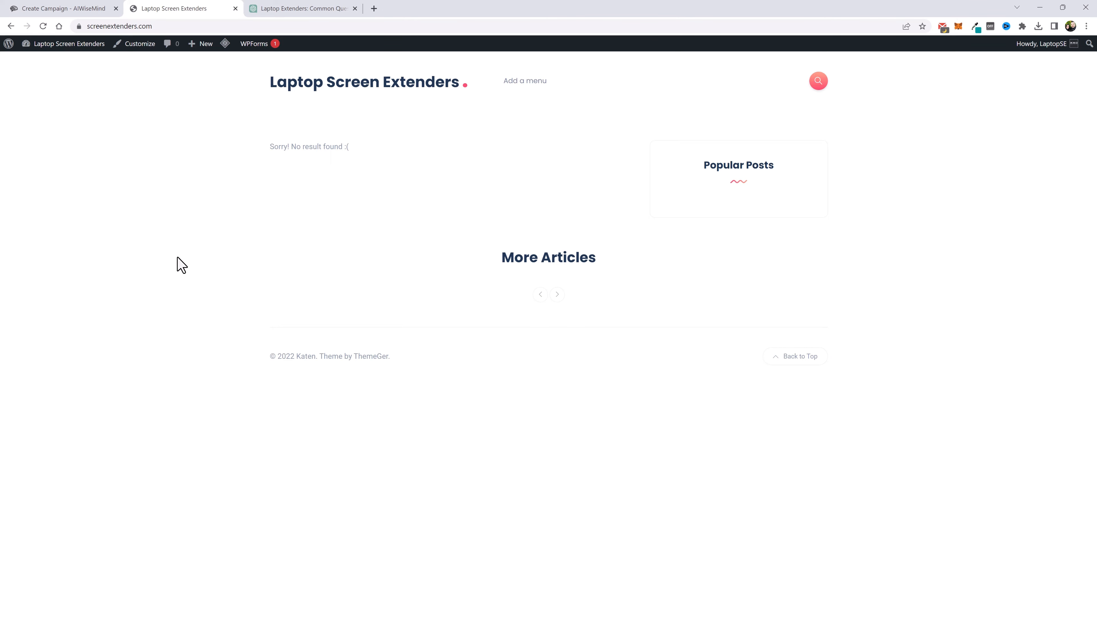
Switch to ChatGPT and copy the full list of 20 common laptop extender questions.
{"action": "key", "text": "ctrl+Tab"}
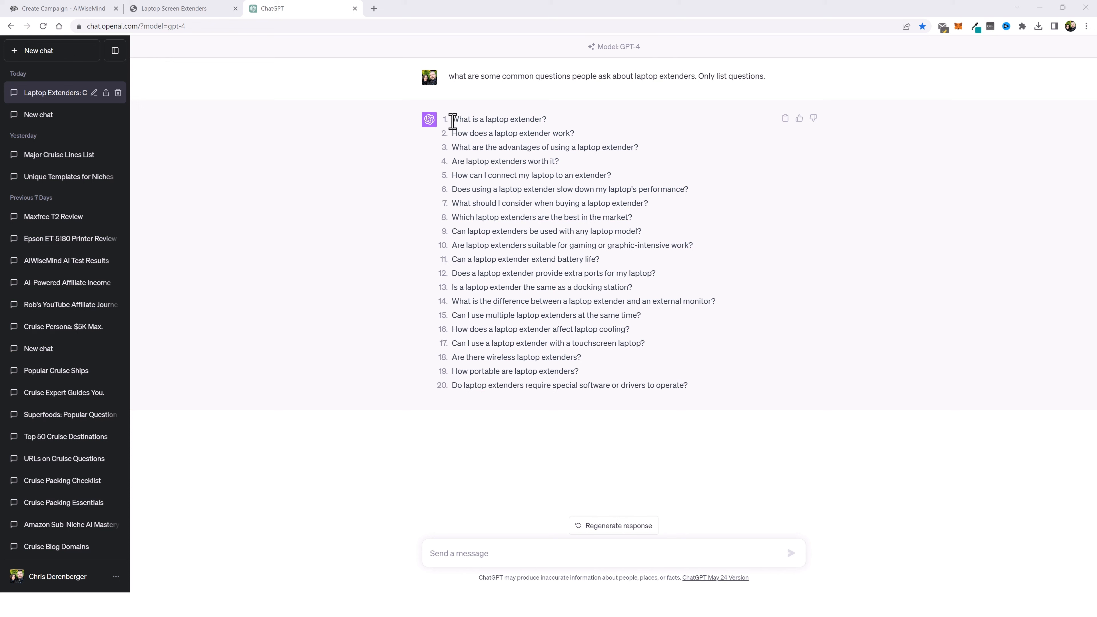
{"action": "left_click_drag", "start_coordinate": [451, 118], "coordinate": [695, 387]}
{"action": "right_click", "coordinate": [558, 297]}
{"action": "left_click", "coordinate": [566, 313]}
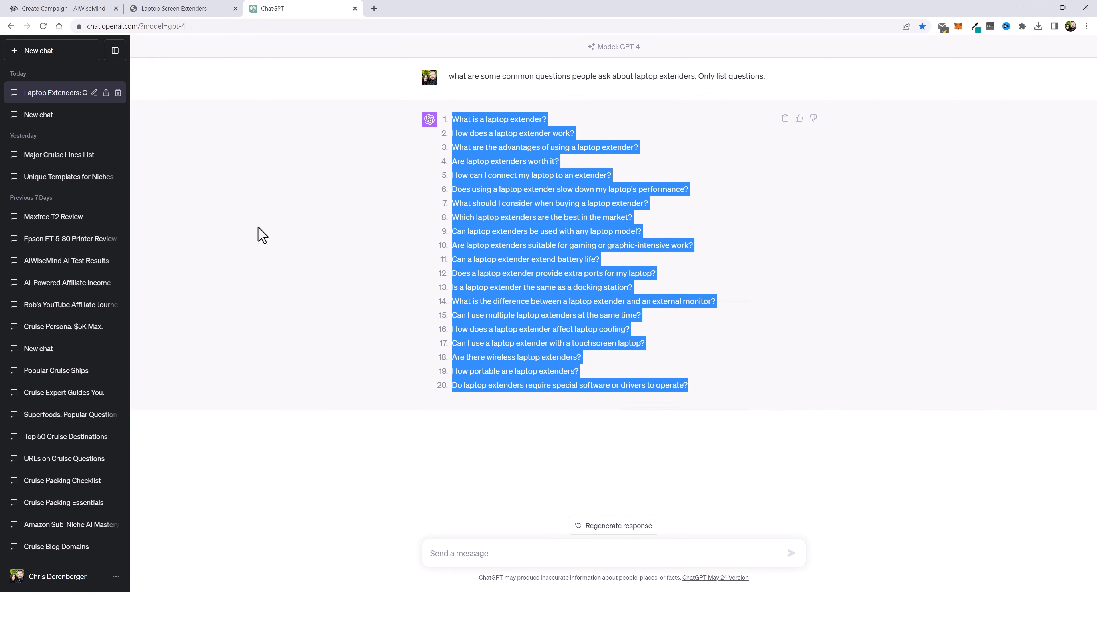
In the AIWiseMind campaign "Latptop Screen Extenders - 20 Questions", paste the copied questions as keywords and use the keywords as titles.
{"action": "left_click", "coordinate": [64, 8]}
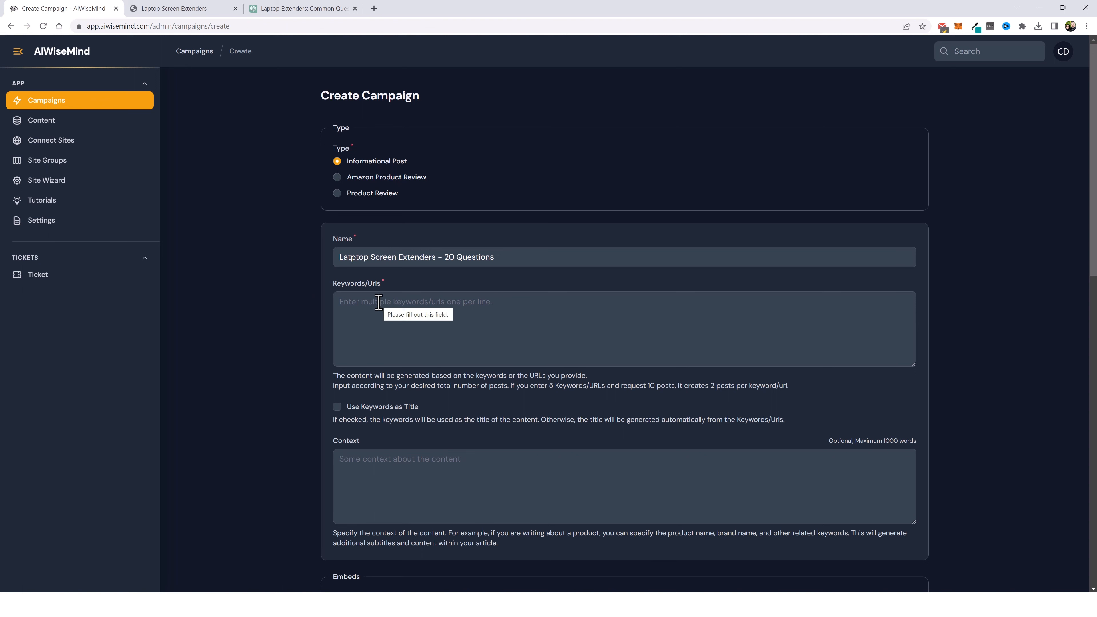
{"action": "left_click", "coordinate": [367, 301]}
{"action": "key", "text": "ctrl+v"}
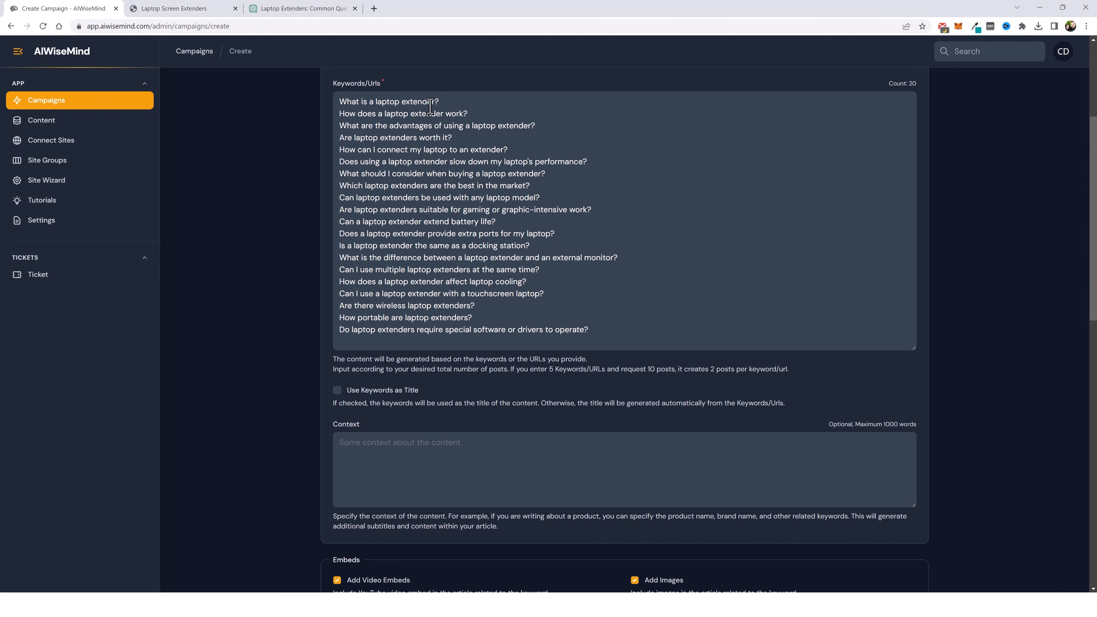
{"action": "left_click", "coordinate": [337, 391]}
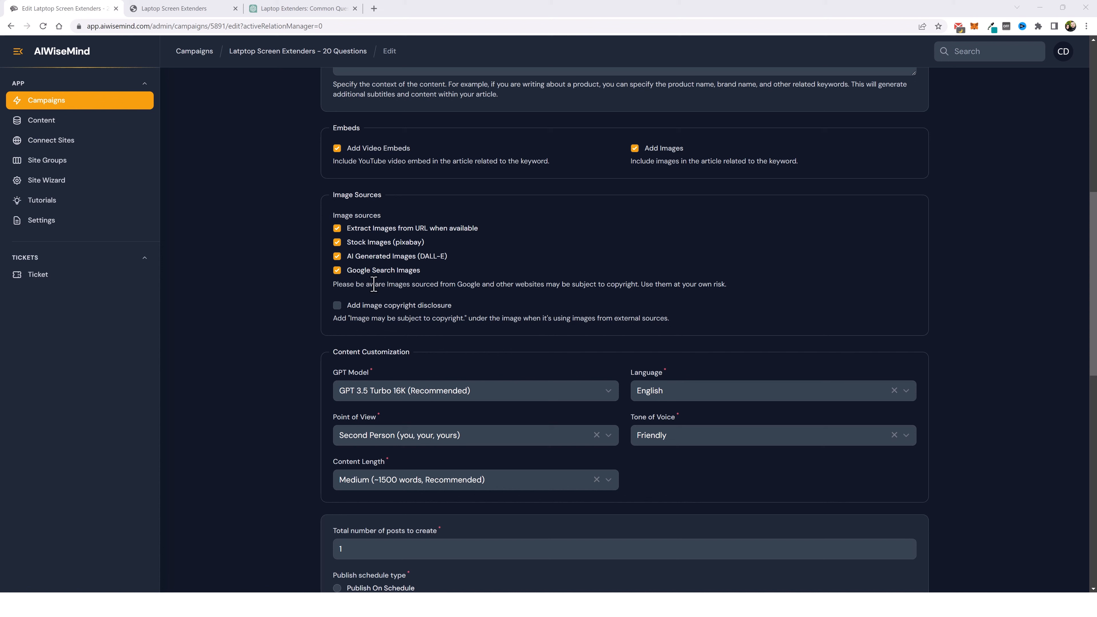
Disable Google Search Images, Stock Images (pixabay) and AI Generated Images (DALL-E) as the campaign's image sources.
{"action": "left_click", "coordinate": [337, 270]}
{"action": "left_click", "coordinate": [337, 243]}
{"action": "left_click", "coordinate": [337, 258]}
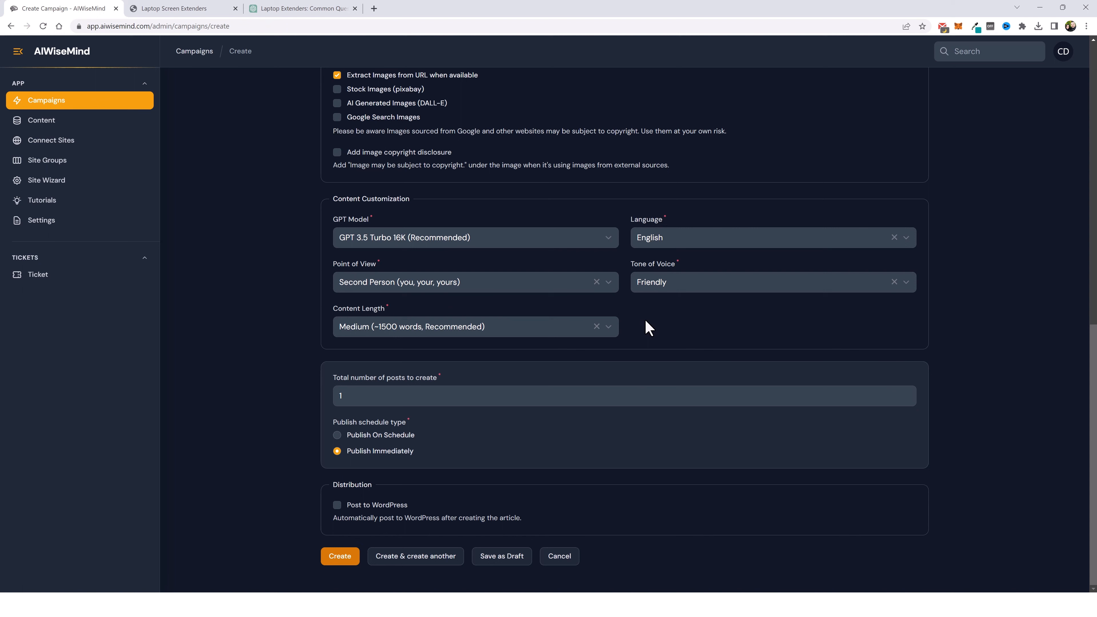
Set the campaign content's tone of voice to Conversational.
{"action": "left_click", "coordinate": [672, 297]}
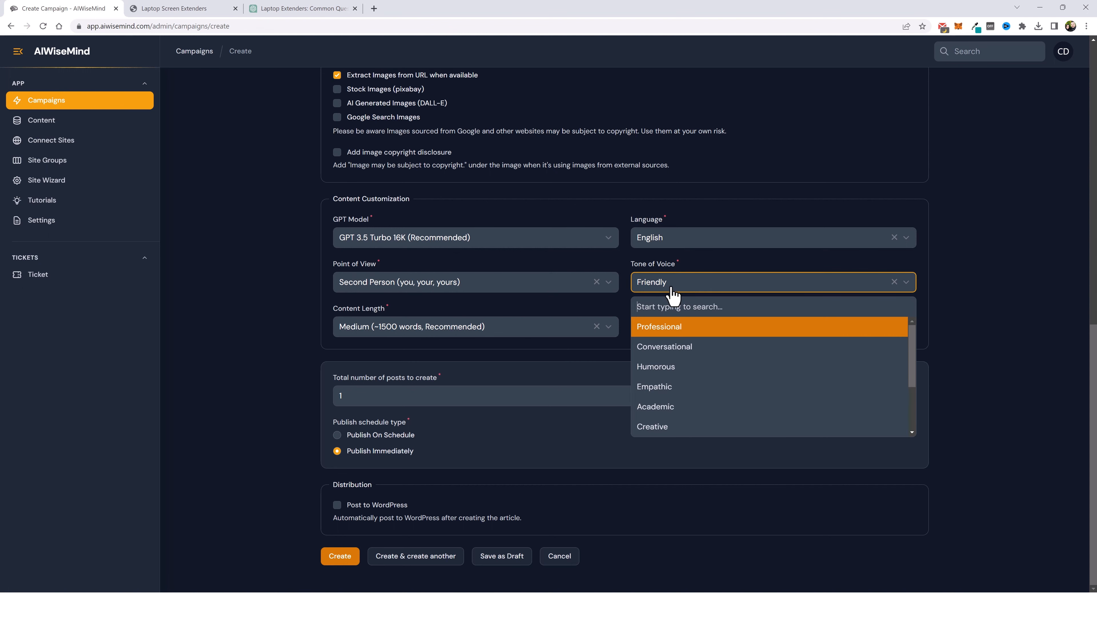
{"action": "left_click", "coordinate": [676, 360]}
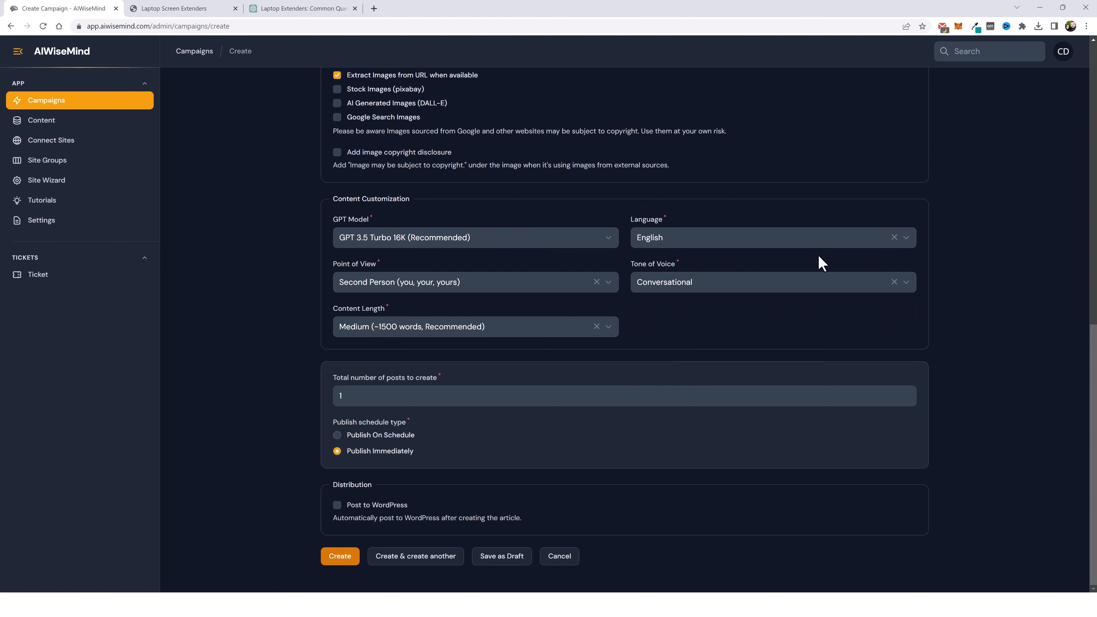
Examine the available choices for language, point of view and content length in the campaign's content customization.
{"action": "left_click", "coordinate": [768, 240]}
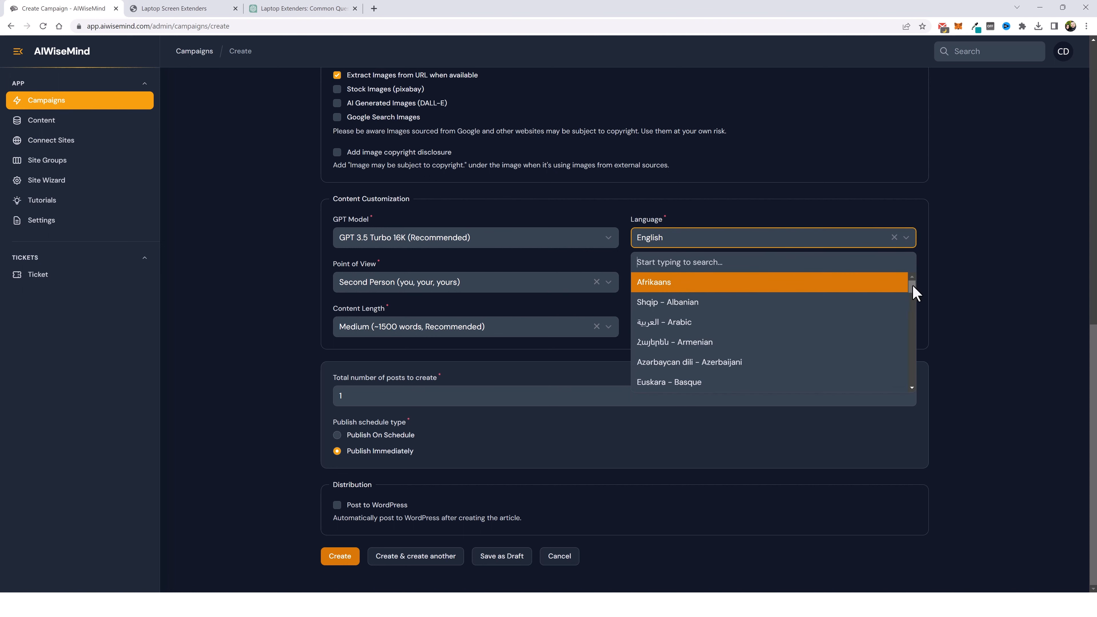
{"action": "scroll", "coordinate": [912, 289], "scroll_direction": "down", "scroll_amount": 3}
{"action": "left_click_drag", "start_coordinate": [909, 299], "coordinate": [902, 372]}
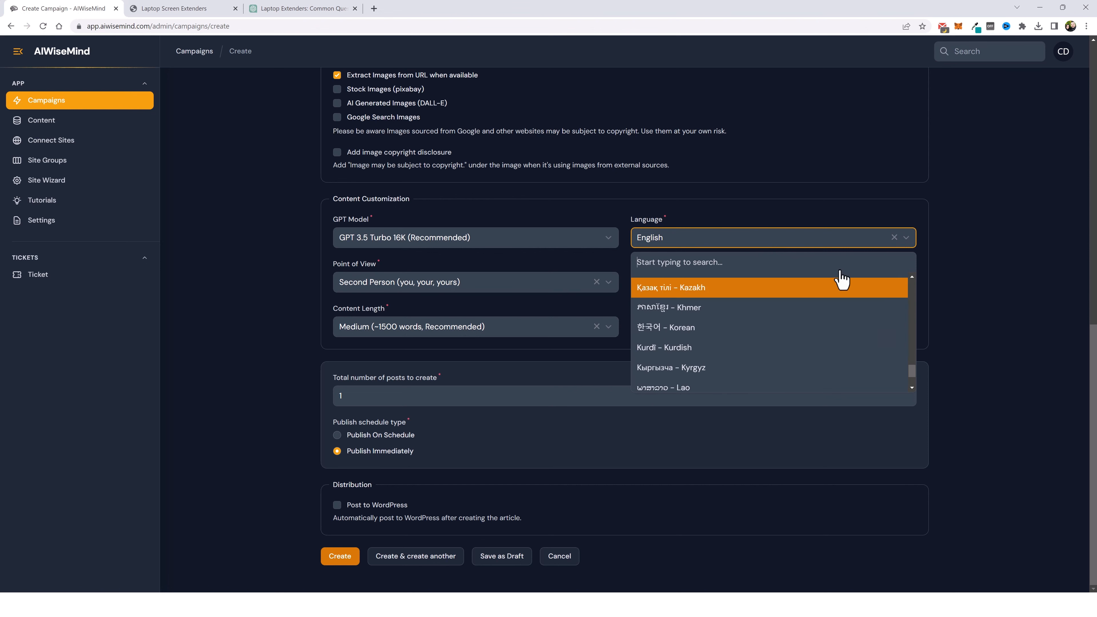
{"action": "left_click", "coordinate": [780, 209]}
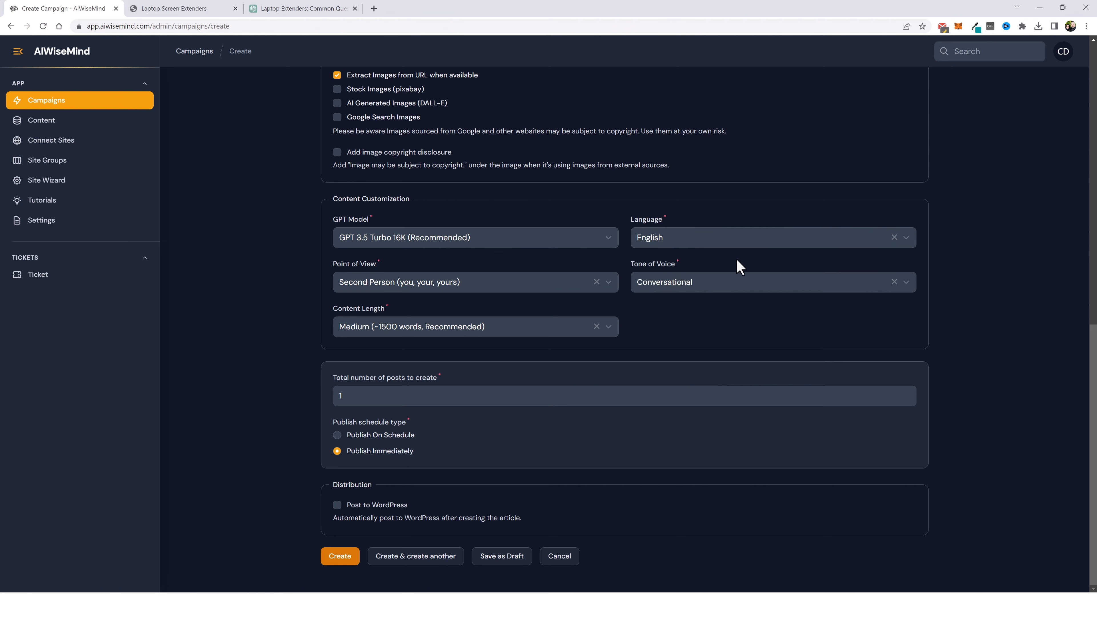
{"action": "left_click", "coordinate": [548, 286]}
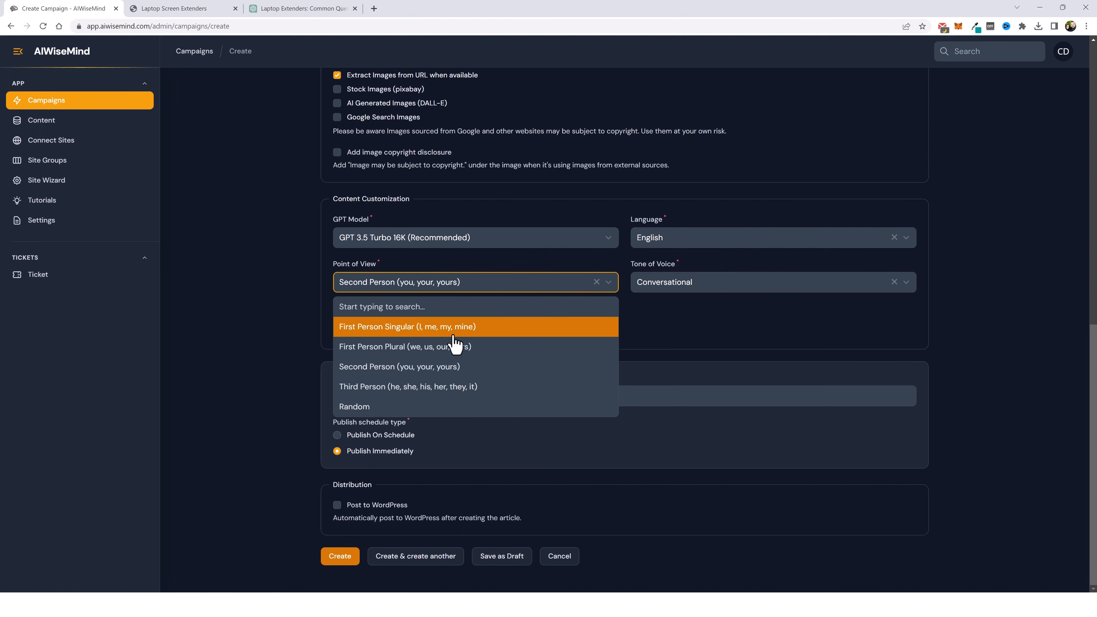
{"action": "left_click", "coordinate": [666, 299]}
{"action": "left_click", "coordinate": [480, 338]}
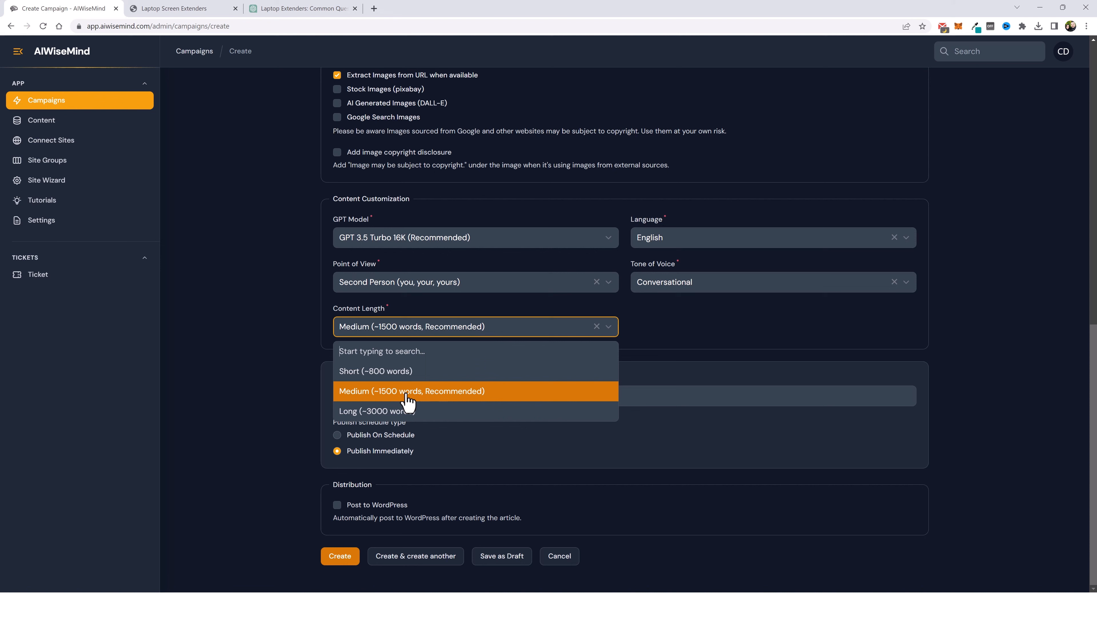
{"action": "left_click", "coordinate": [665, 327]}
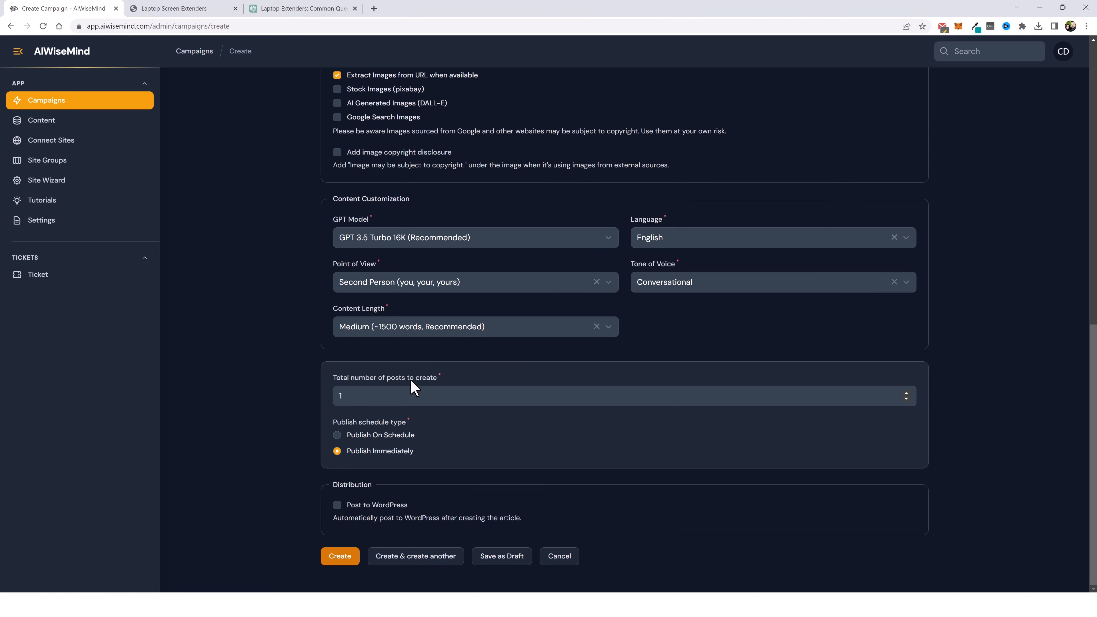
Check the keyword count in the campaign form and set the total number of posts to create to 20.
{"action": "scroll", "coordinate": [276, 396], "scroll_direction": "up", "scroll_amount": 15}
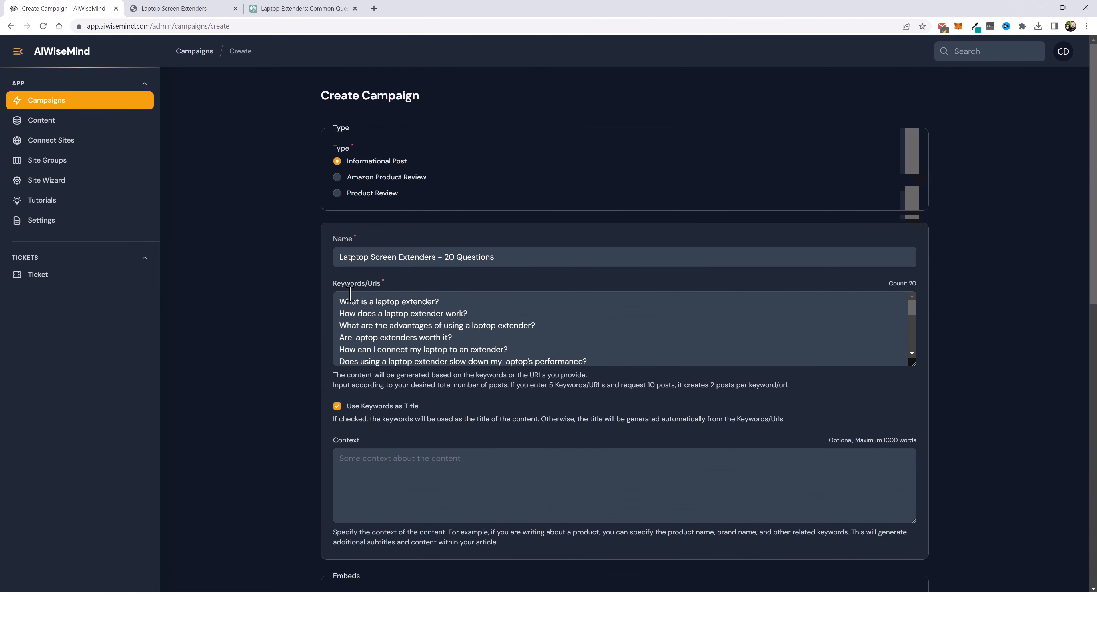
{"action": "scroll", "coordinate": [274, 443], "scroll_direction": "down", "scroll_amount": 1}
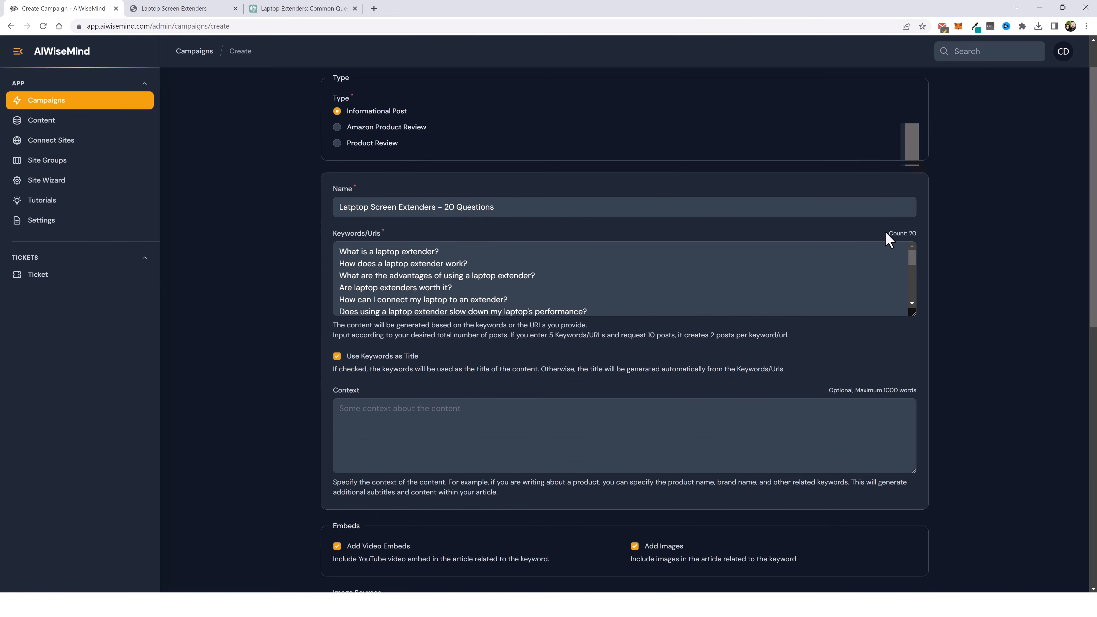
{"action": "scroll", "coordinate": [932, 389], "scroll_direction": "down", "scroll_amount": 7}
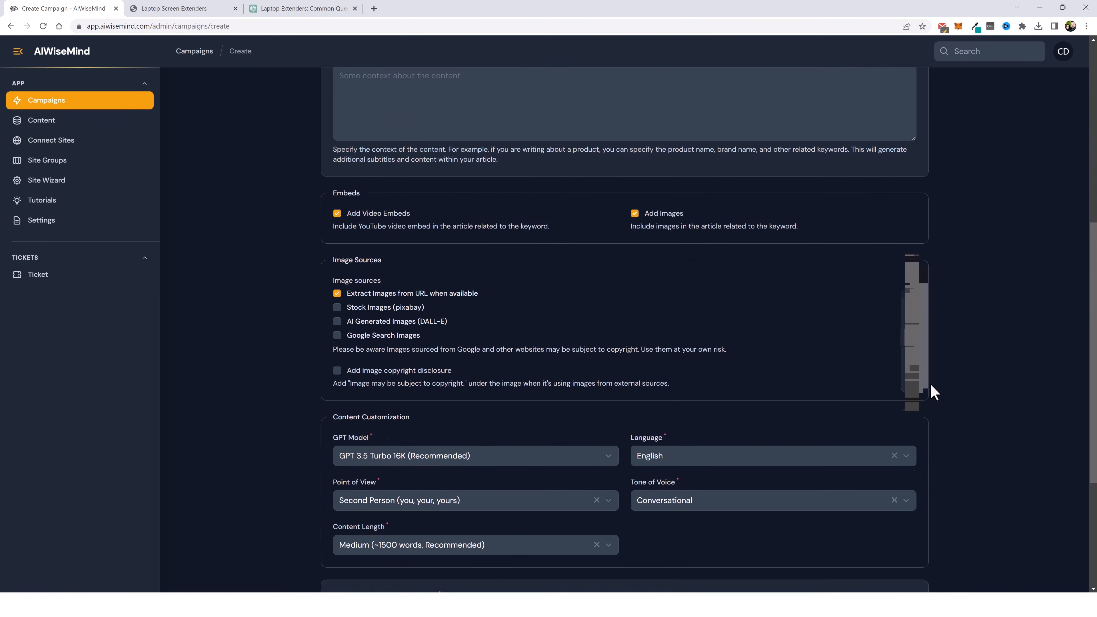
{"action": "scroll", "coordinate": [933, 391], "scroll_direction": "down", "scroll_amount": 5}
{"action": "left_click", "coordinate": [342, 394]}
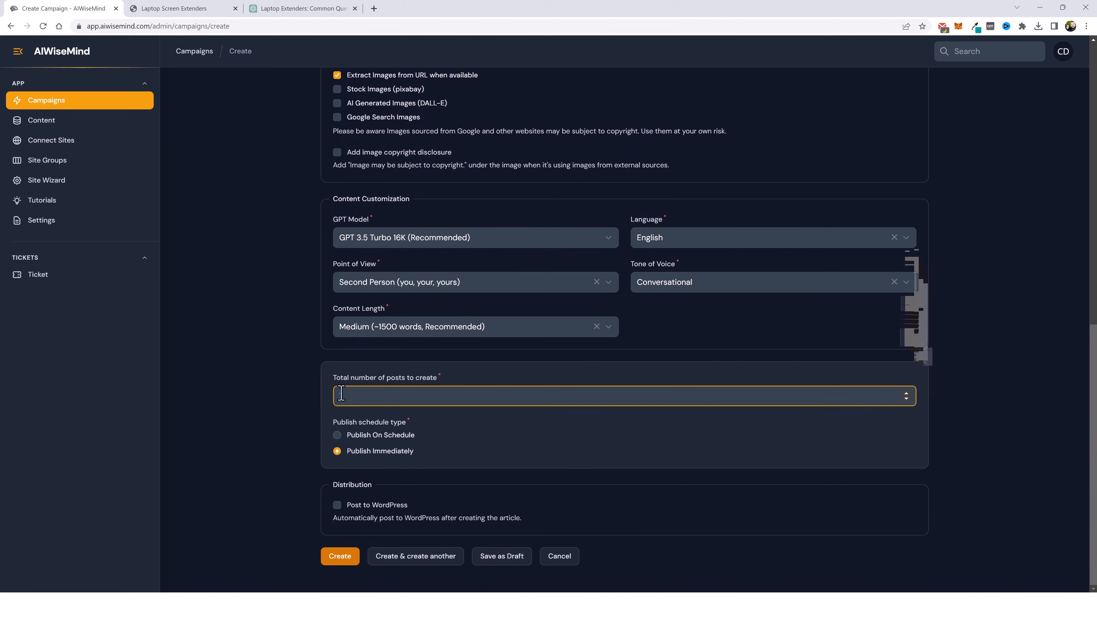
{"action": "type", "text": "20"}
{"action": "scroll", "coordinate": [294, 399], "scroll_direction": "up", "scroll_amount": 10}
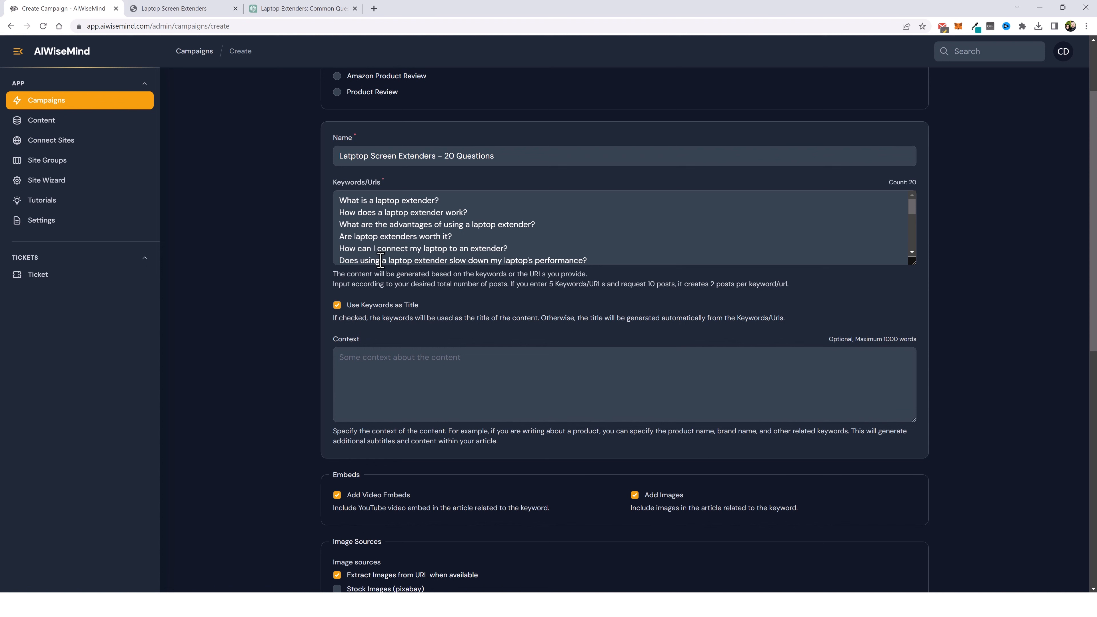
{"action": "scroll", "coordinate": [296, 461], "scroll_direction": "down", "scroll_amount": 10}
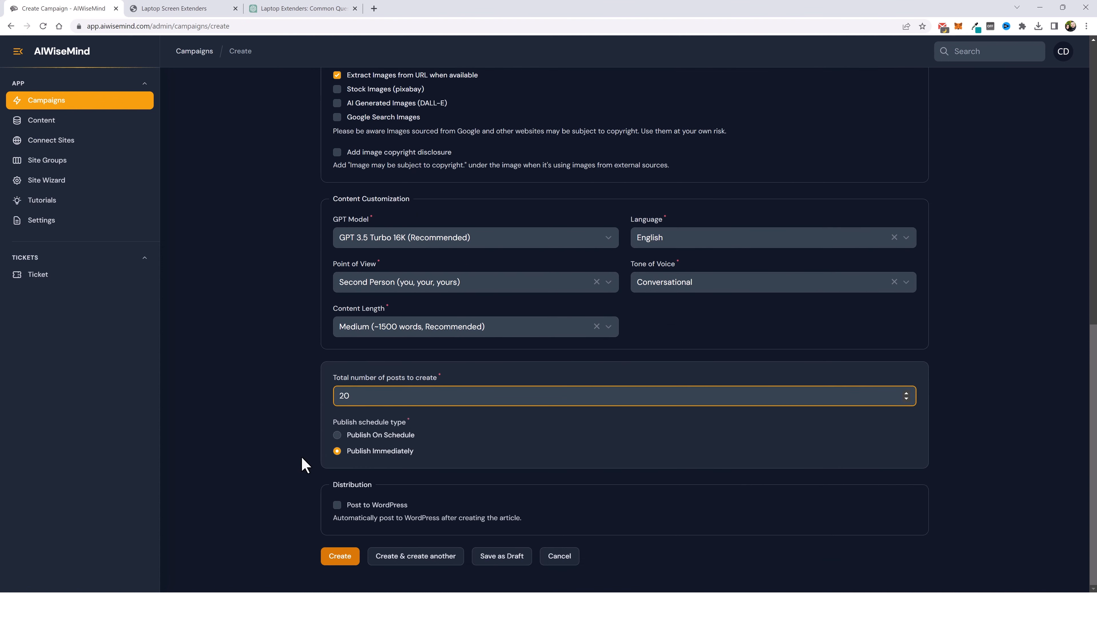
Try Publish On Schedule, view its posting interval options, and return the schedule type to Publish Immediately.
{"action": "left_click", "coordinate": [336, 434]}
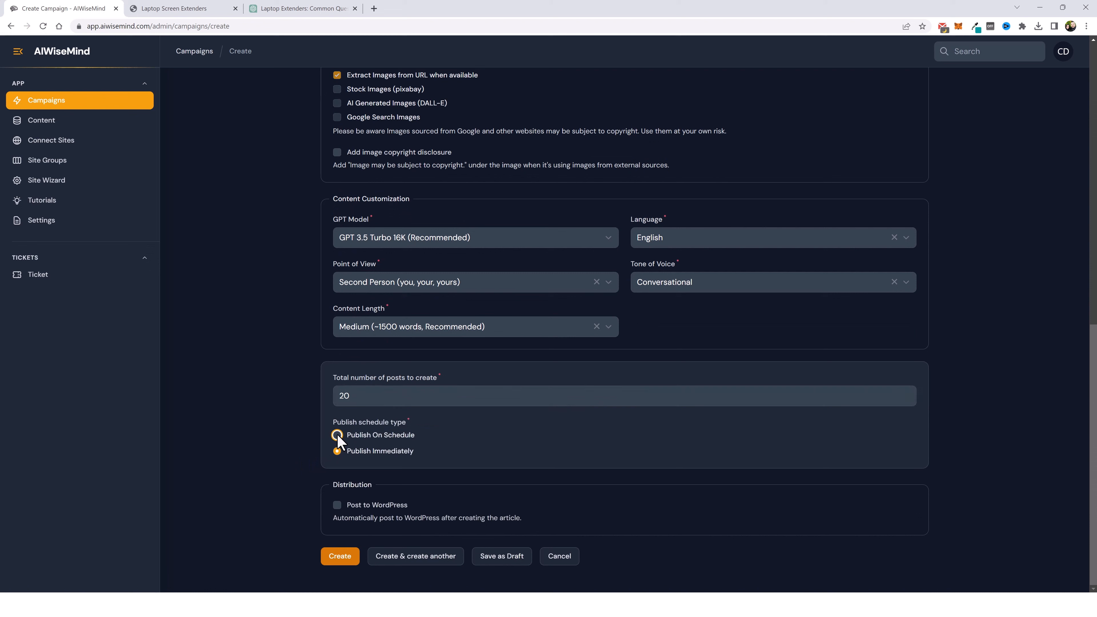
{"action": "scroll", "coordinate": [266, 471], "scroll_direction": "down", "scroll_amount": 2}
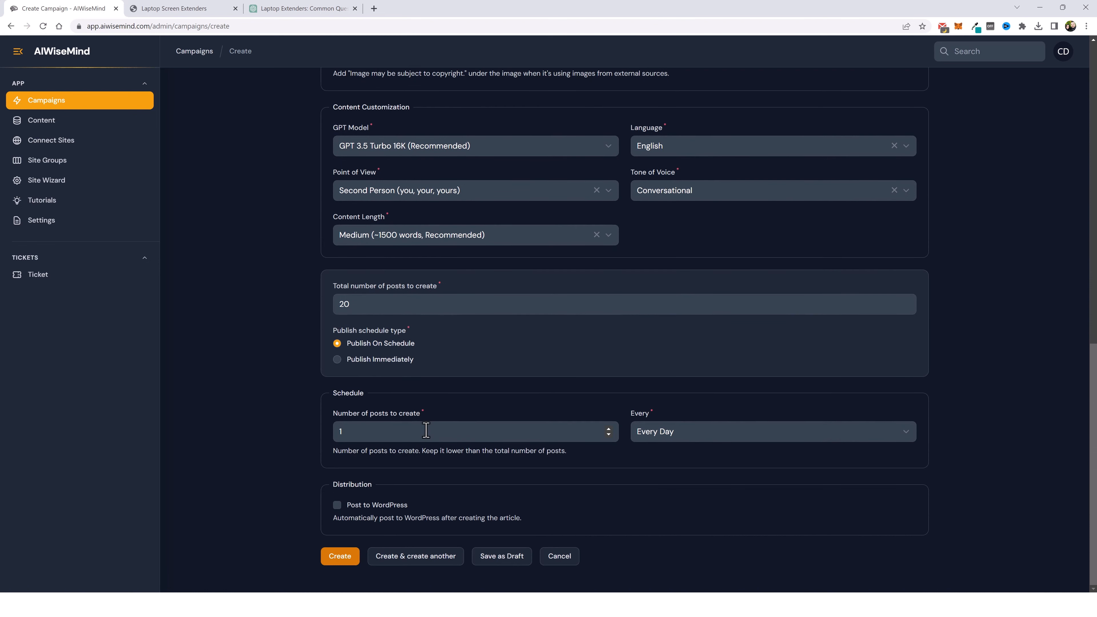
{"action": "left_click", "coordinate": [843, 434]}
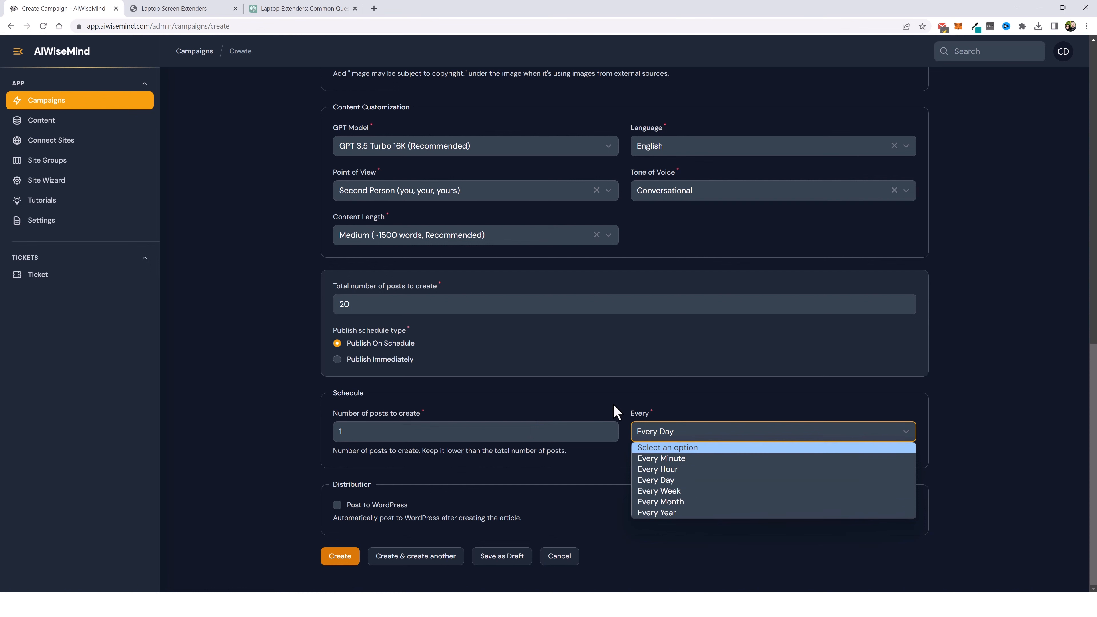
{"action": "left_click", "coordinate": [615, 411]}
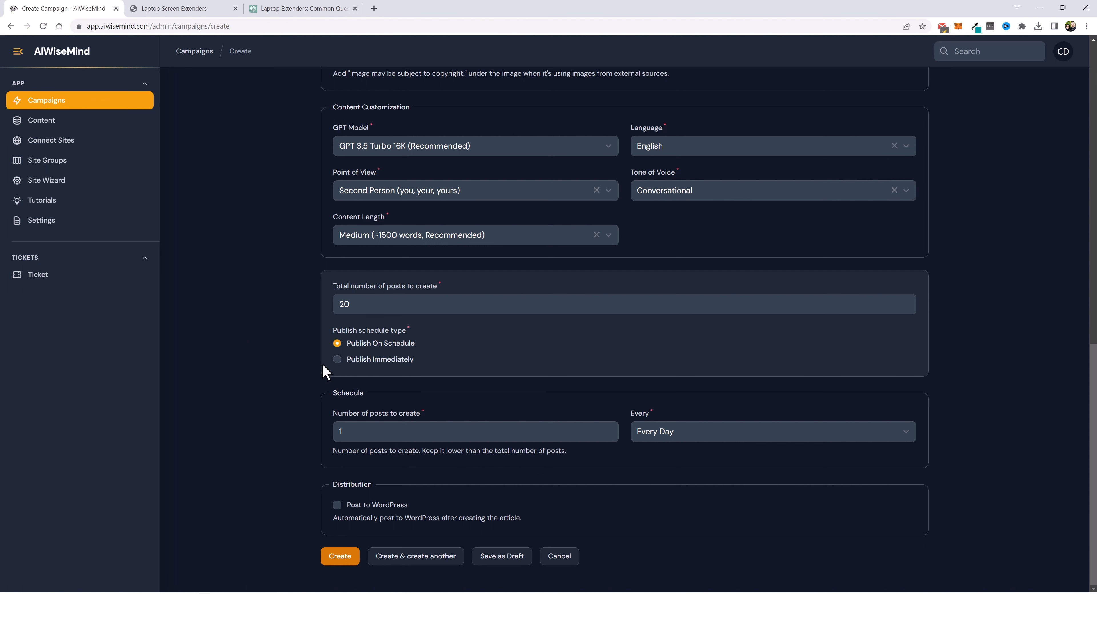
{"action": "left_click", "coordinate": [337, 361]}
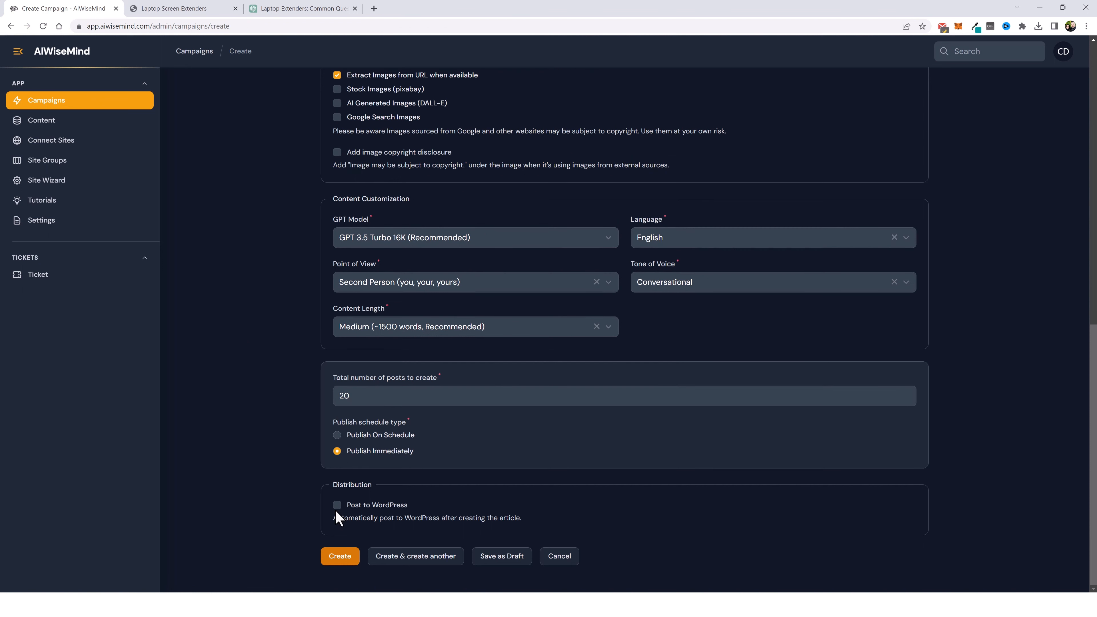
Enable Post to WordPress for the Laptop Screen Extenders site, keeping the post status as Publish.
{"action": "left_click", "coordinate": [338, 505]}
{"action": "scroll", "coordinate": [382, 363], "scroll_direction": "down", "scroll_amount": 5}
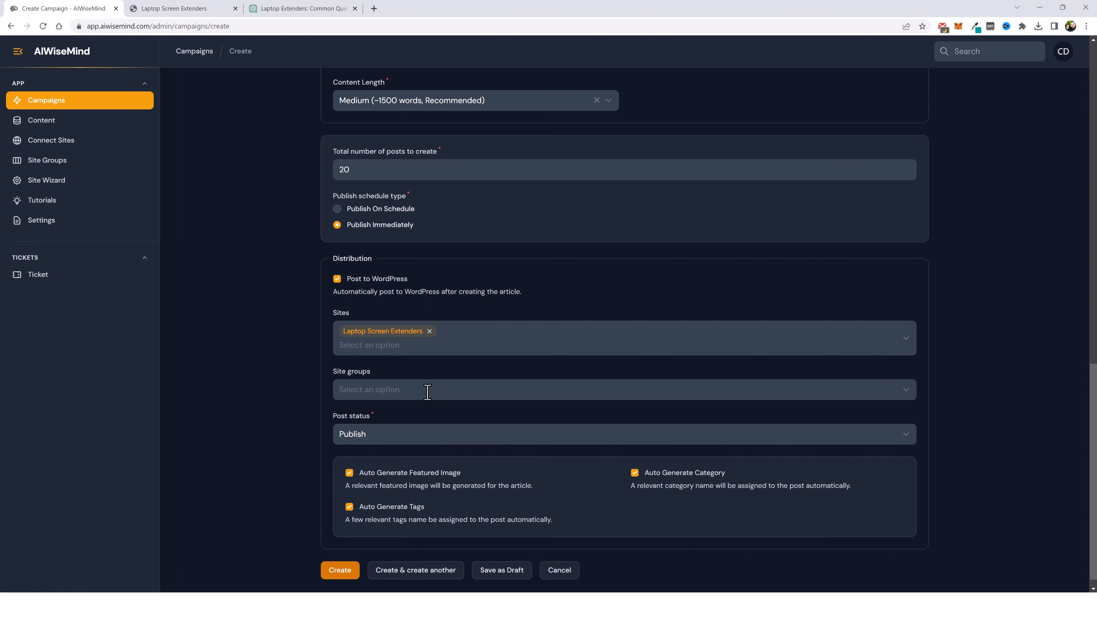
{"action": "scroll", "coordinate": [428, 407], "scroll_direction": "down", "scroll_amount": 1}
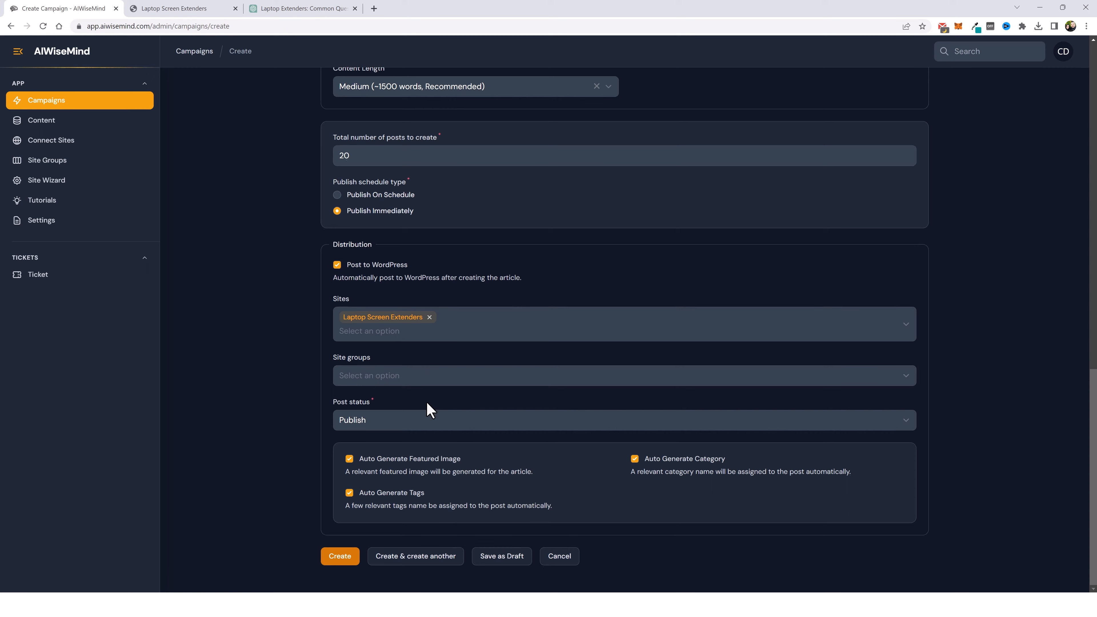
{"action": "left_click", "coordinate": [391, 426]}
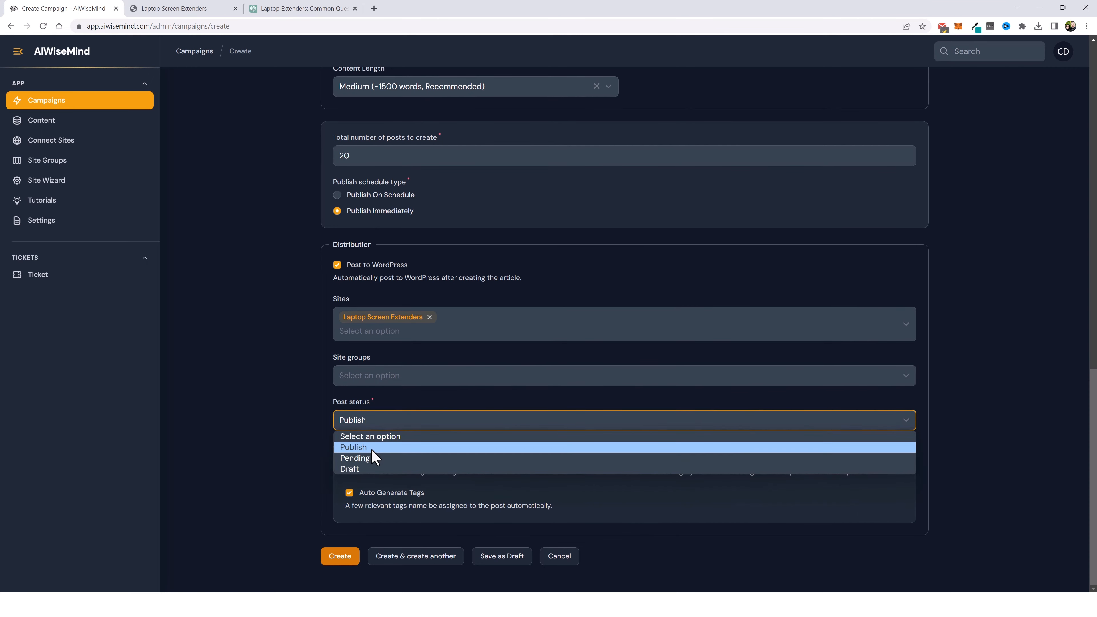
{"action": "left_click", "coordinate": [399, 425]}
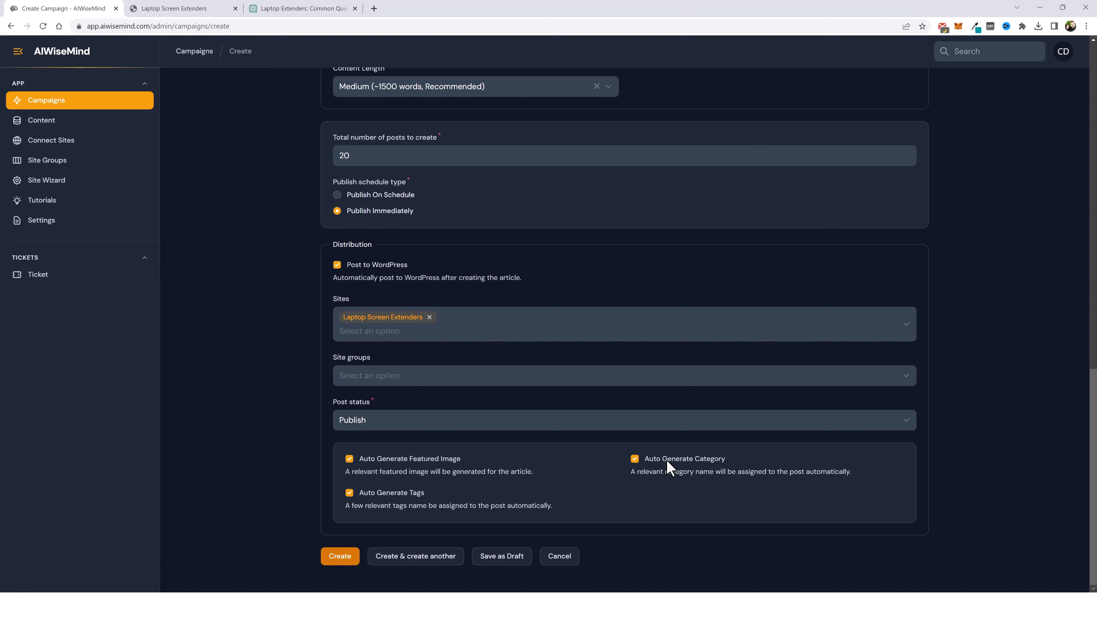
Disable Auto Generate Category for the campaign's posts and look at the categories available for manual selection.
{"action": "left_click", "coordinate": [635, 459]}
{"action": "scroll", "coordinate": [816, 449], "scroll_direction": "down", "scroll_amount": 1}
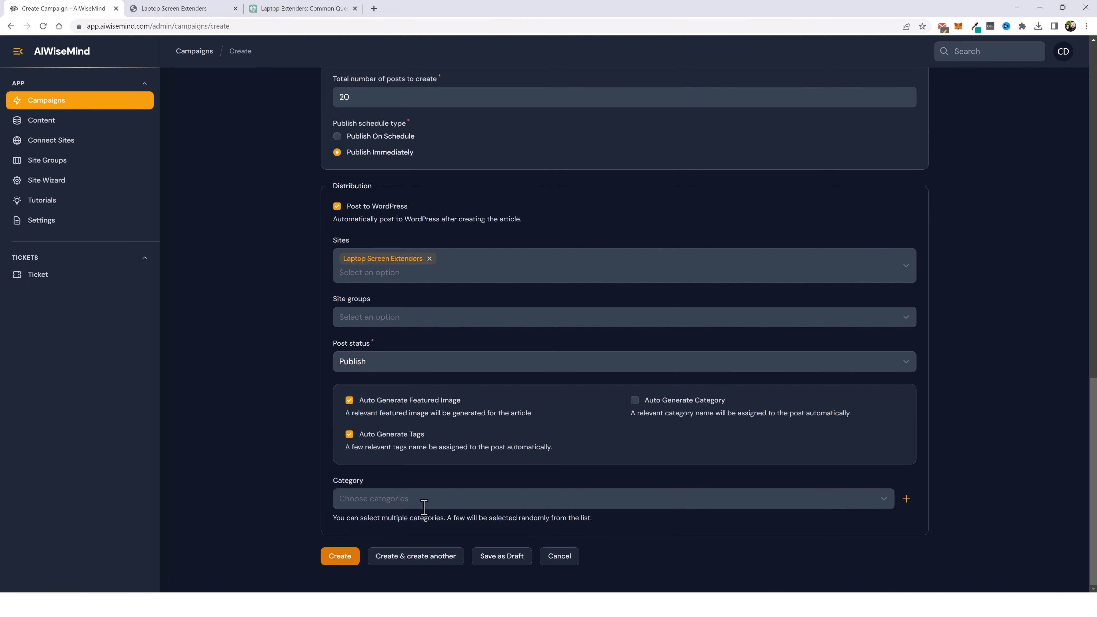
{"action": "left_click", "coordinate": [440, 500]}
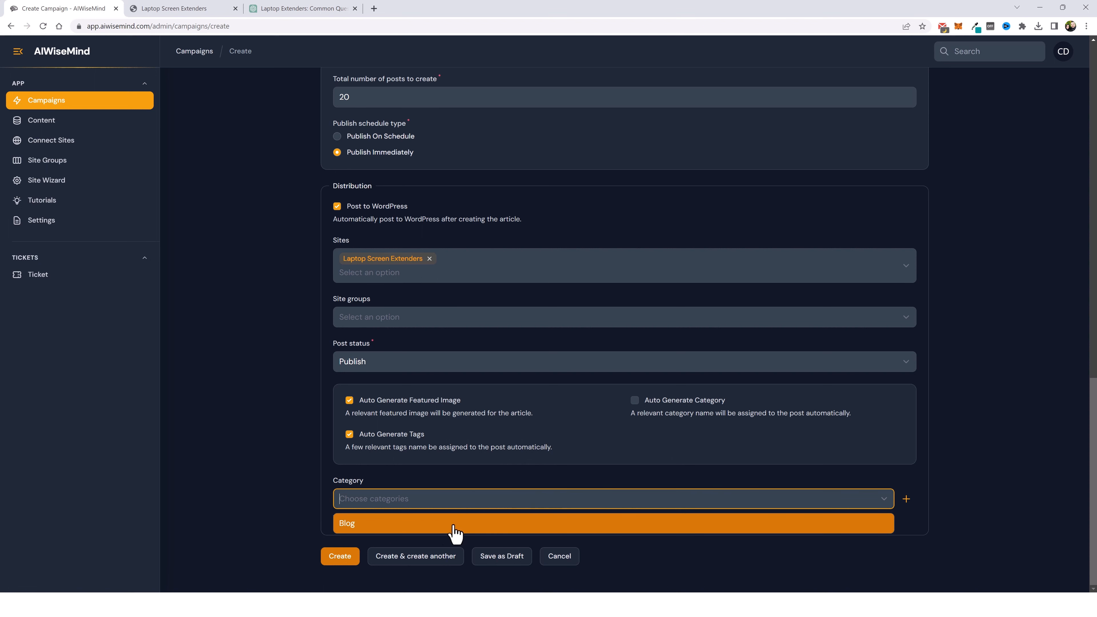
{"action": "left_click", "coordinate": [972, 412]}
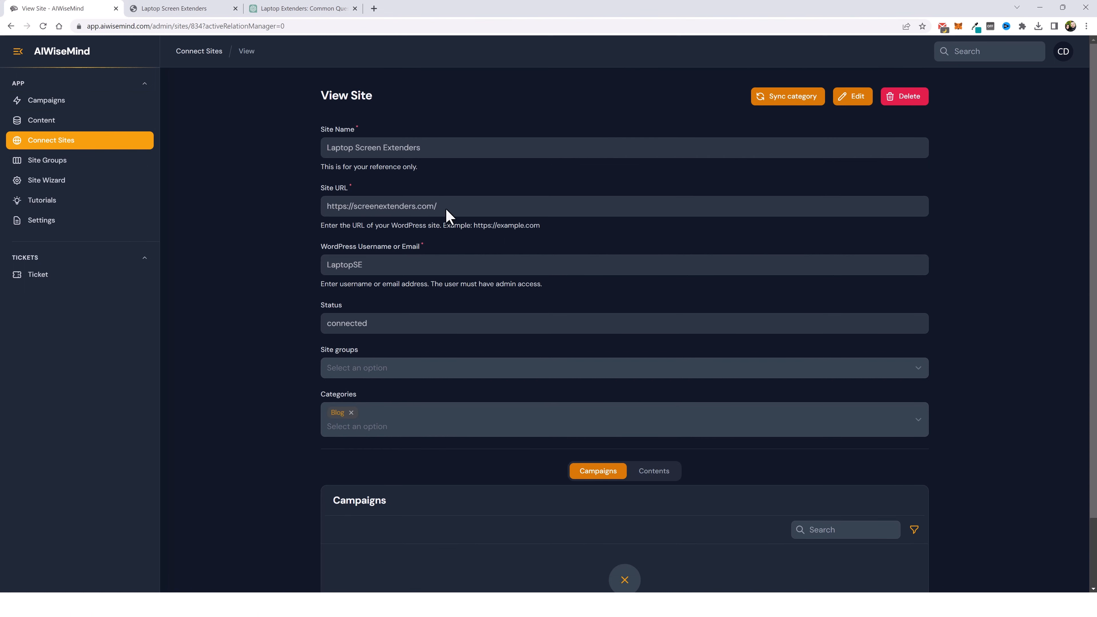
Sync the WordPress categories of the connected Laptop Screen Extenders site and reload its page.
{"action": "left_click_drag", "start_coordinate": [446, 208], "coordinate": [326, 213]}
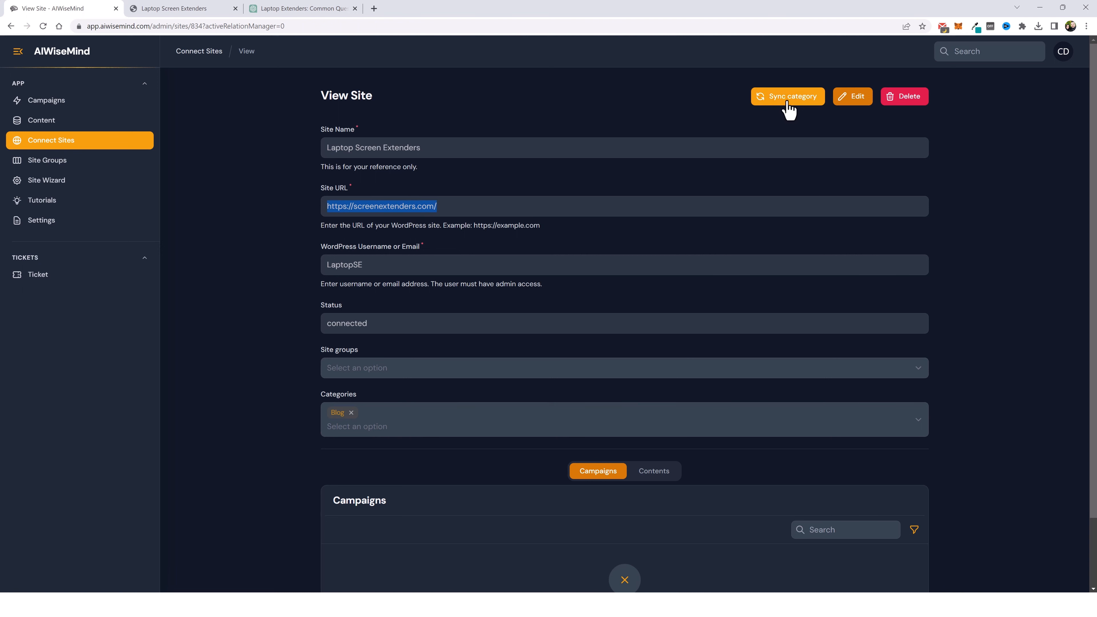
{"action": "left_click", "coordinate": [797, 104]}
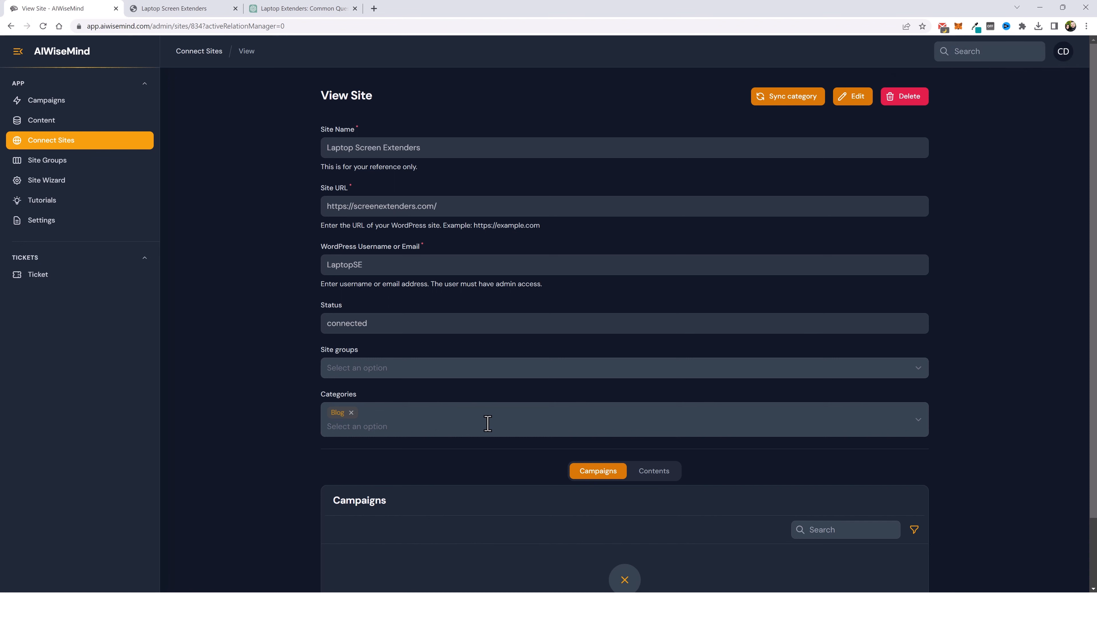
{"action": "left_click", "coordinate": [43, 26]}
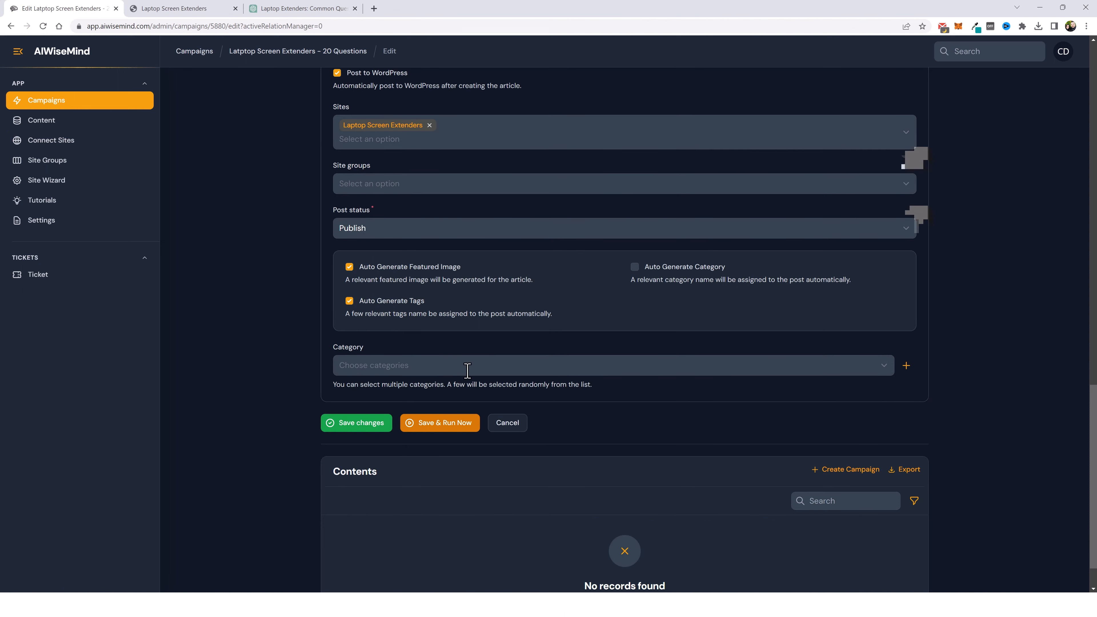
Review the campaign's category choices, add a new category named "Popular Questions", and save and run the campaign.
{"action": "left_click", "coordinate": [467, 367]}
{"action": "scroll", "coordinate": [458, 436], "scroll_direction": "down", "scroll_amount": 3}
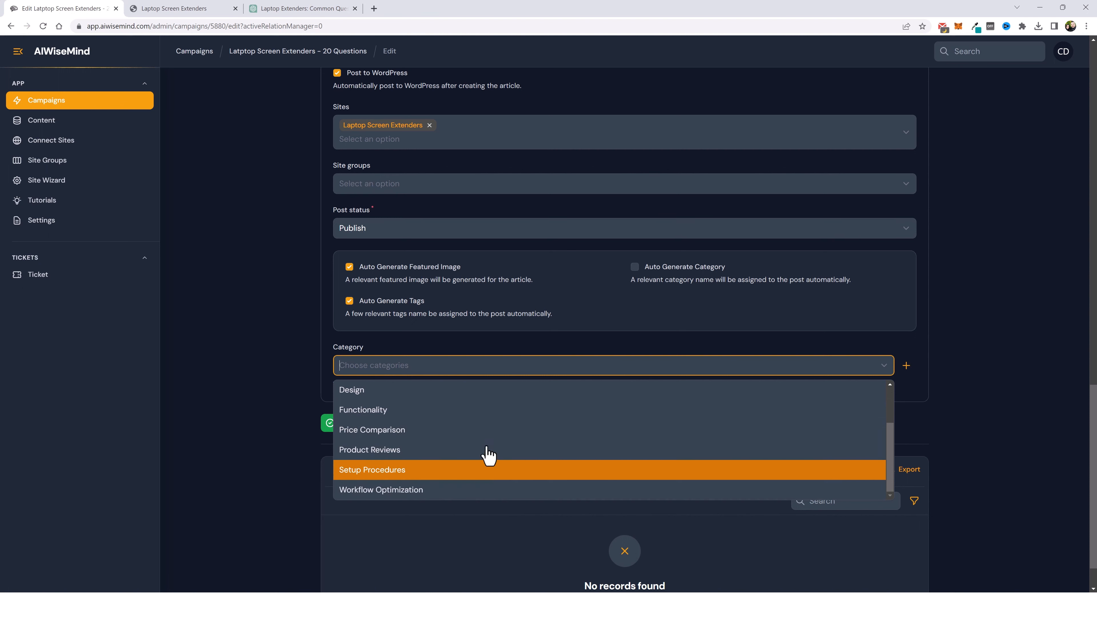
{"action": "scroll", "coordinate": [486, 454], "scroll_direction": "up", "scroll_amount": 2}
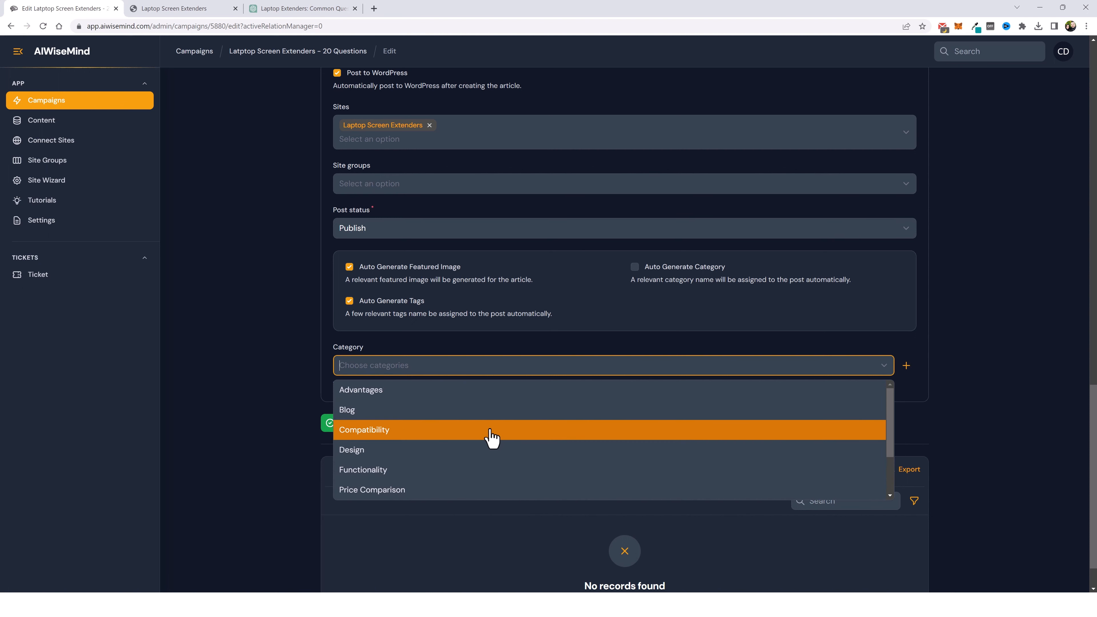
{"action": "scroll", "coordinate": [478, 441], "scroll_direction": "down", "scroll_amount": 2}
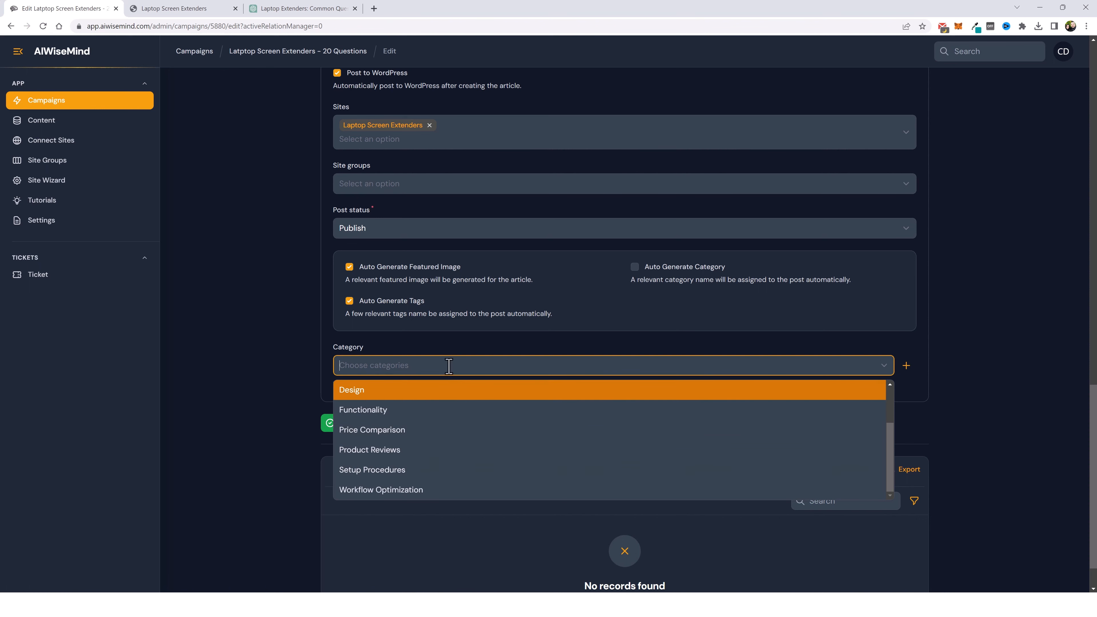
{"action": "left_click", "coordinate": [453, 349]}
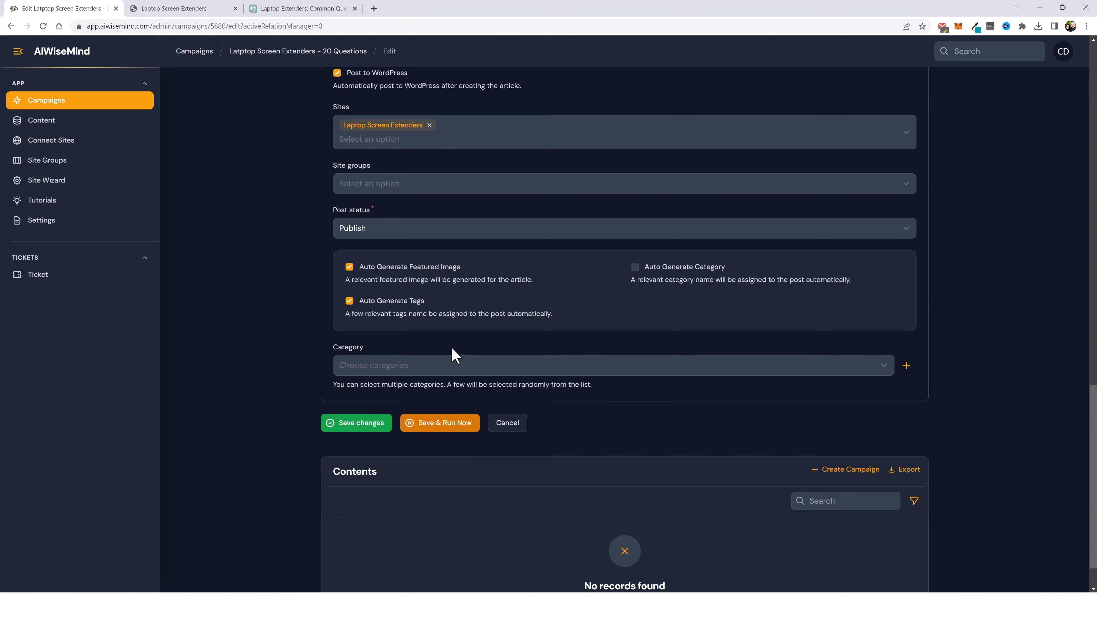
{"action": "left_click", "coordinate": [906, 365]}
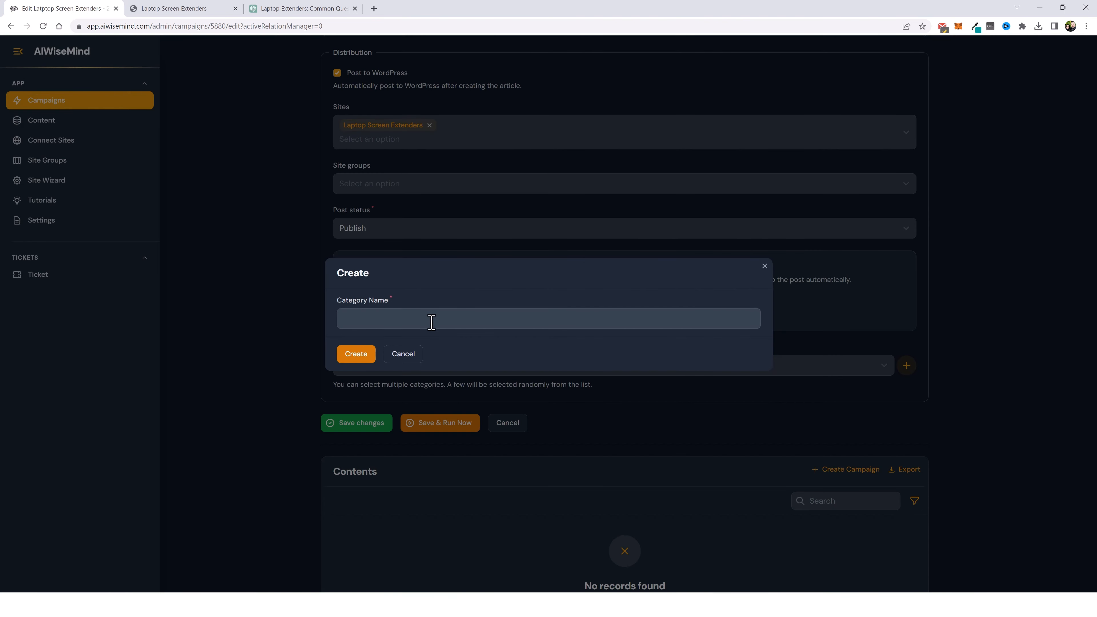
{"action": "left_click", "coordinate": [431, 320]}
{"action": "type", "text": "Popular Questions"}
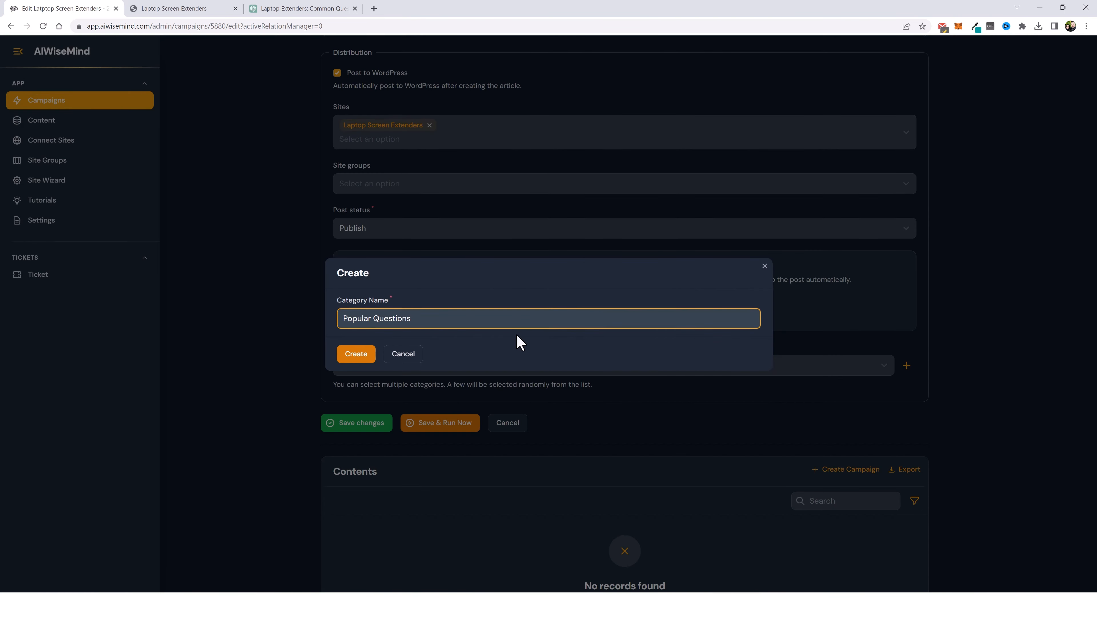
{"action": "left_click", "coordinate": [357, 354]}
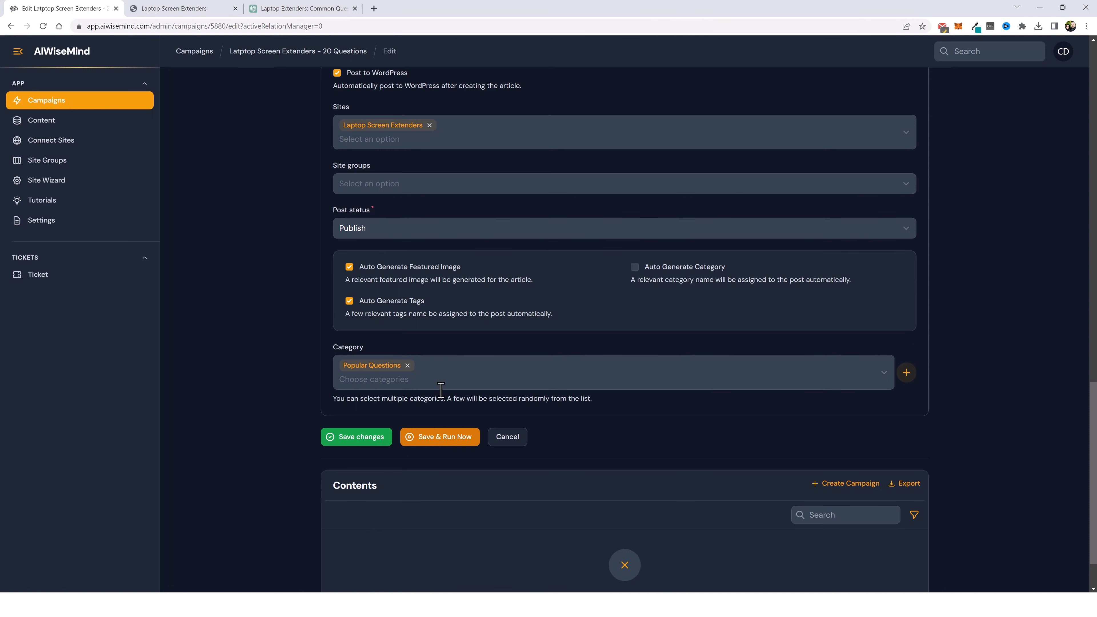
{"action": "left_click", "coordinate": [437, 451]}
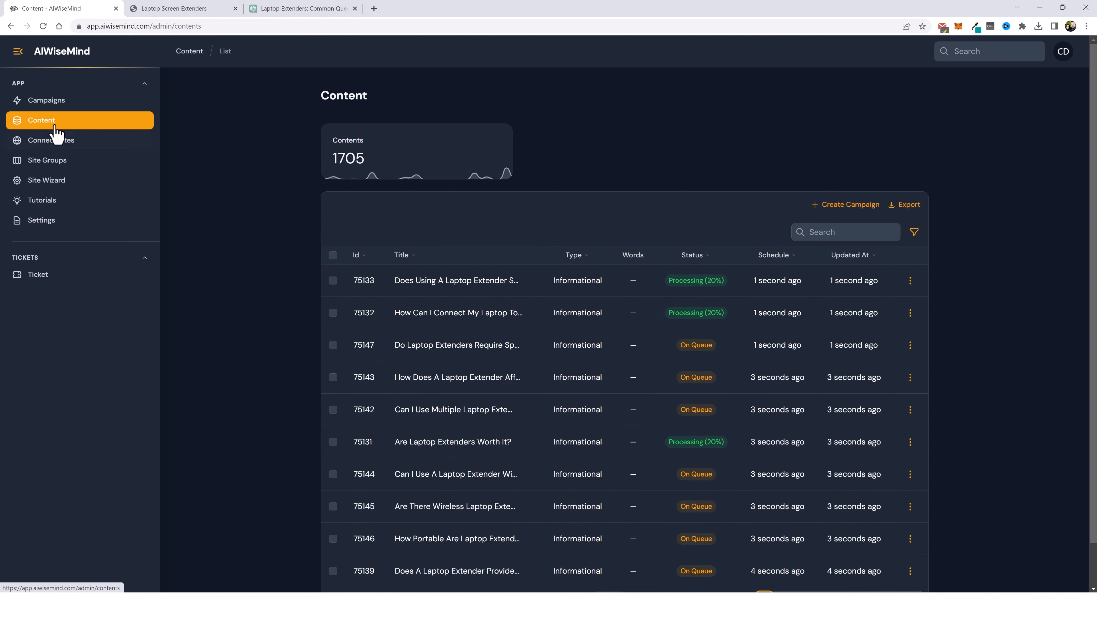
Look through the content list to check the processing and publishing status of the campaign's posts.
{"action": "left_click", "coordinate": [39, 127]}
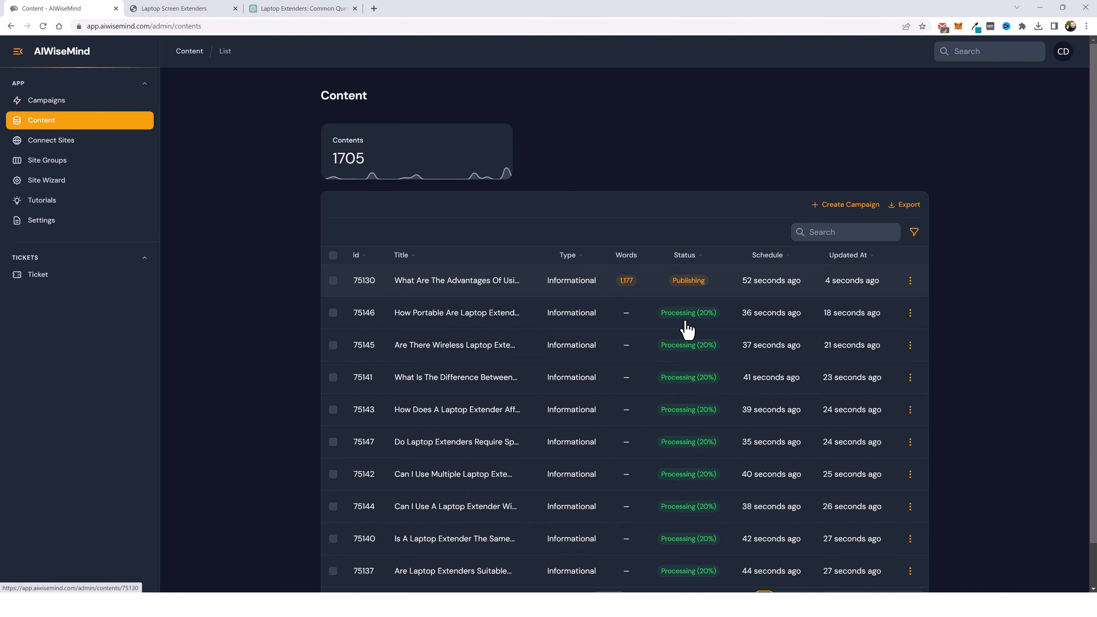
{"action": "scroll", "coordinate": [691, 329], "scroll_direction": "down", "scroll_amount": 1}
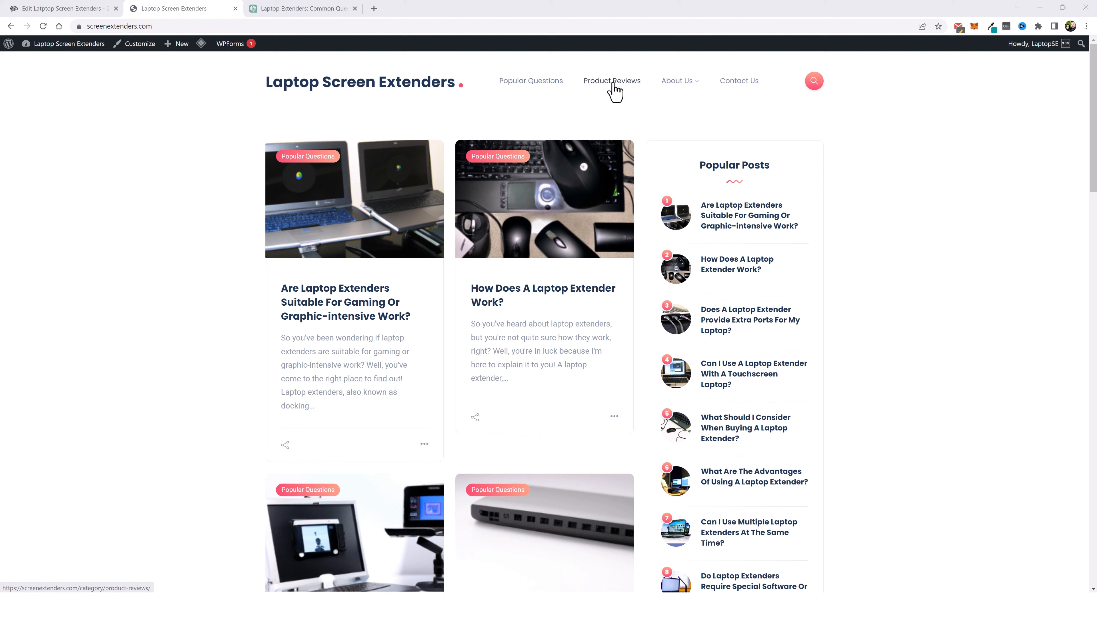
Open the site's About Us, Terms of Use, Disclosure, Privacy Policy and Contact Us pages, each in its own browser tab.
{"action": "mouse_move", "coordinate": [698, 89]}
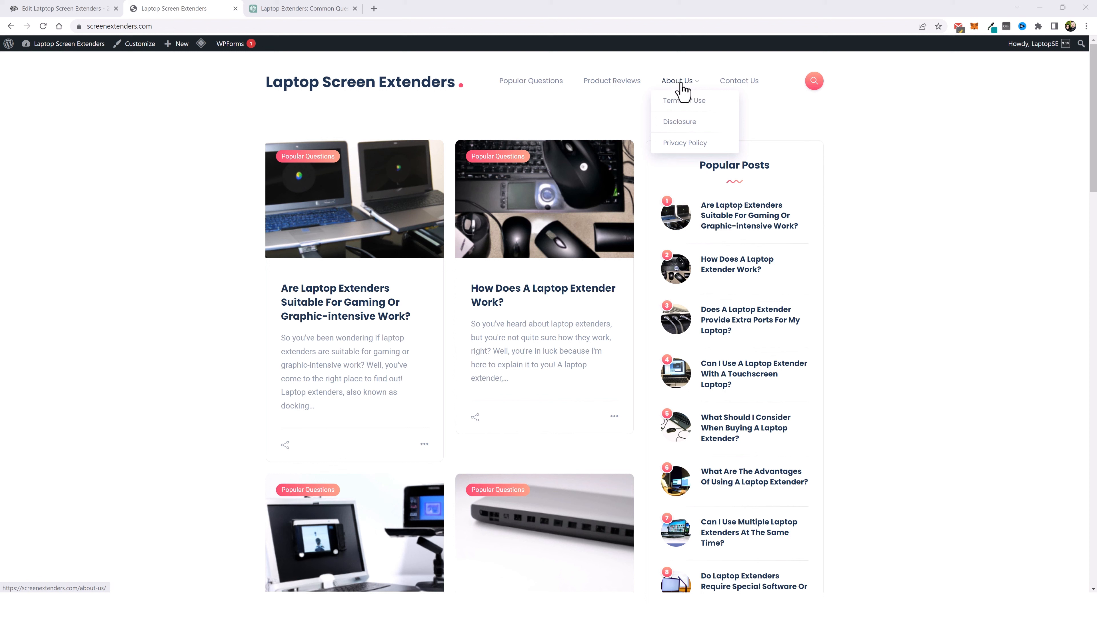
{"action": "middle_click", "coordinate": [681, 83]}
{"action": "middle_click", "coordinate": [683, 102]}
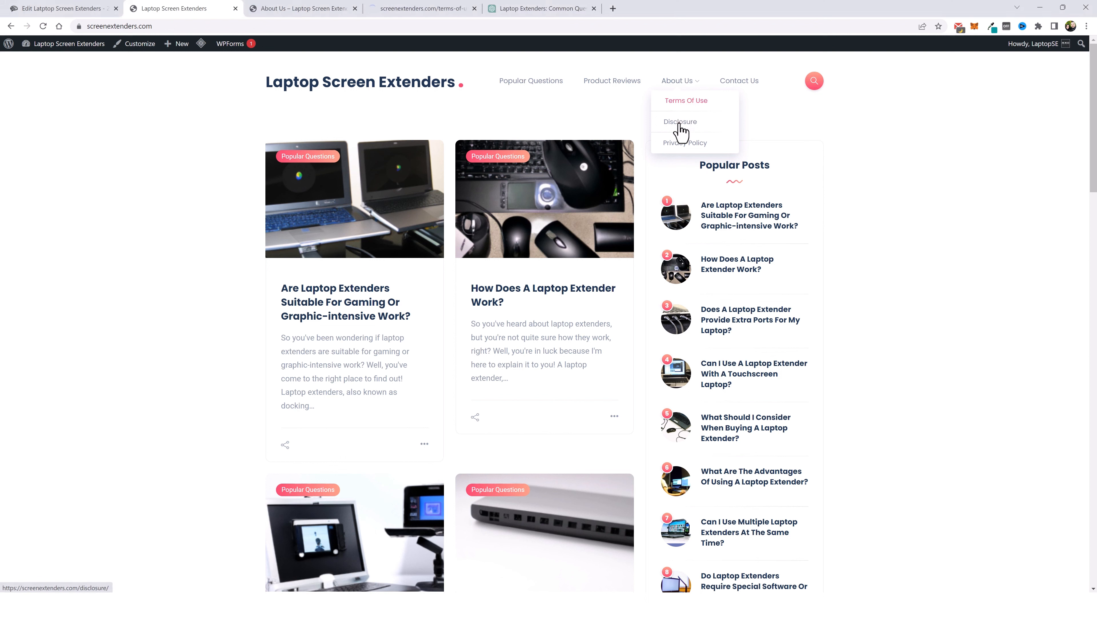
{"action": "middle_click", "coordinate": [681, 122]}
{"action": "middle_click", "coordinate": [682, 142]}
{"action": "middle_click", "coordinate": [735, 82]}
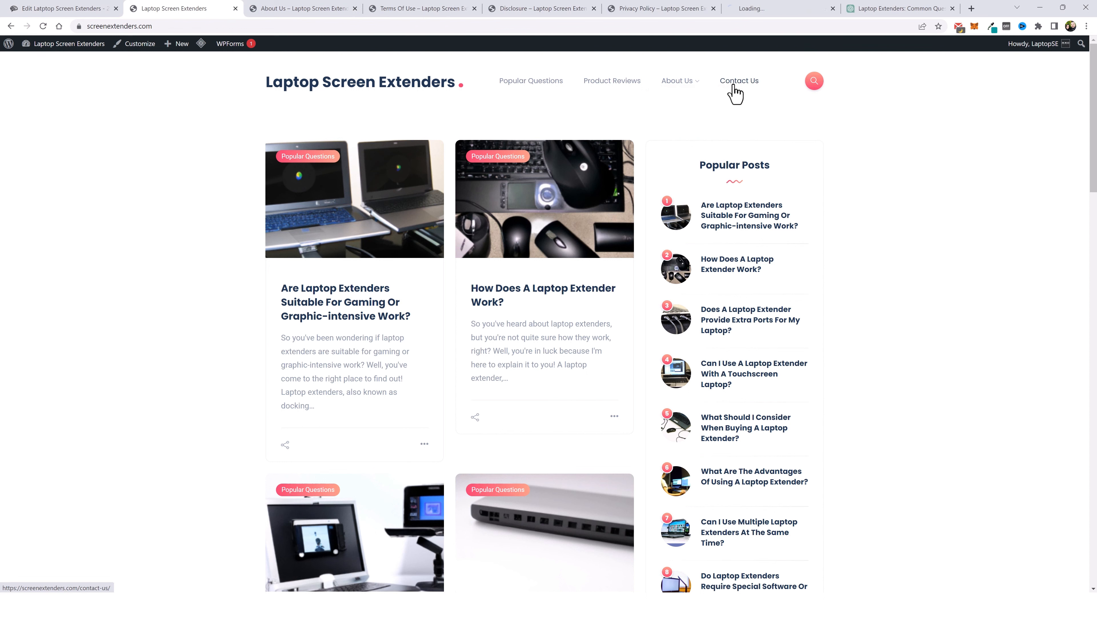
Read through the About Us page and the Terms of Use page of the Laptop Screen Extenders site.
{"action": "key", "text": "ctrl+Tab"}
{"action": "scroll", "coordinate": [412, 385], "scroll_direction": "down", "scroll_amount": 5}
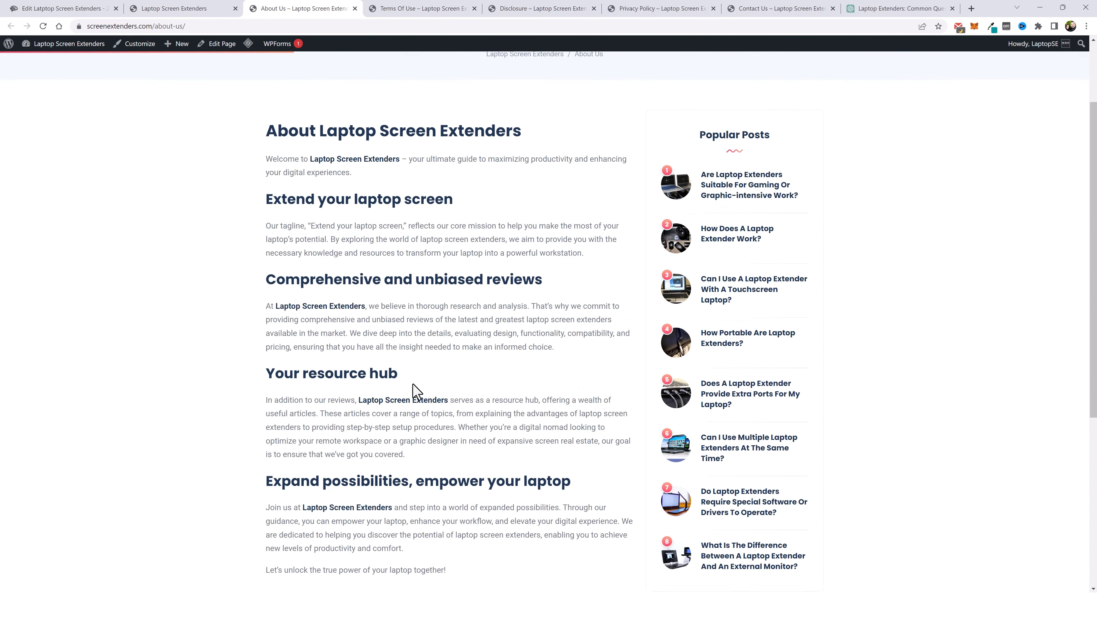
{"action": "scroll", "coordinate": [362, 136], "scroll_direction": "up", "scroll_amount": 1}
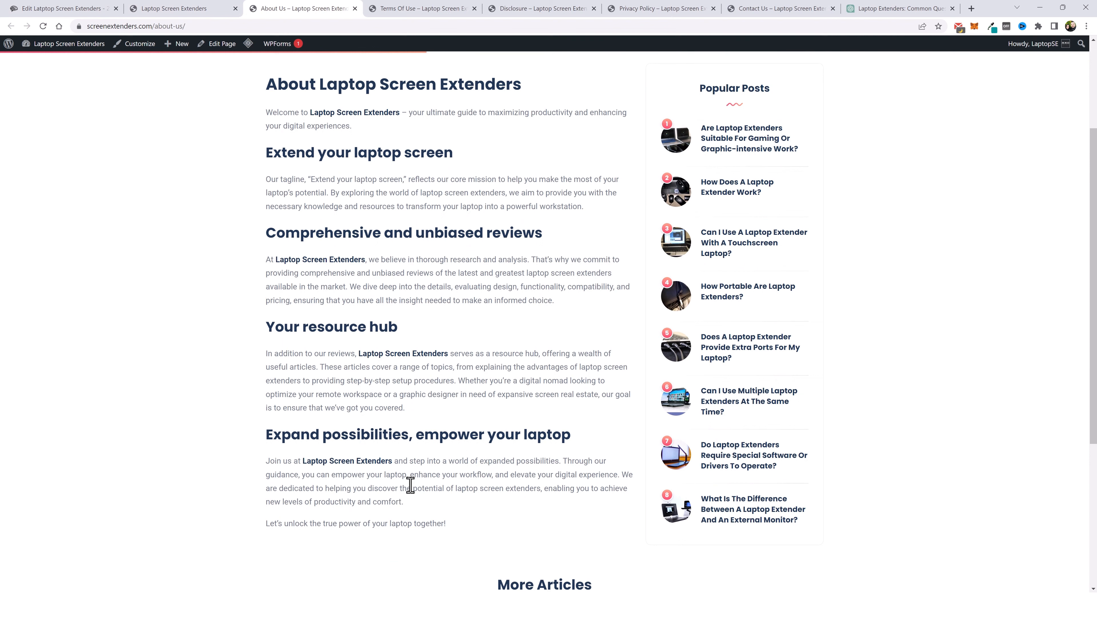
{"action": "key", "text": "ctrl+Tab"}
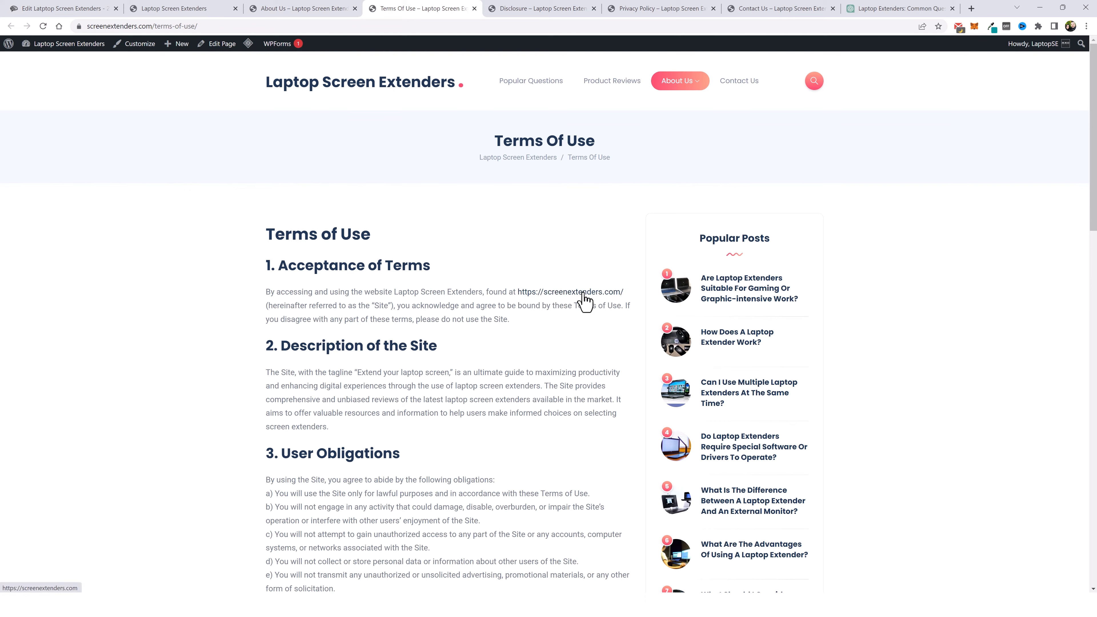
{"action": "scroll", "coordinate": [452, 389], "scroll_direction": "down", "scroll_amount": 15}
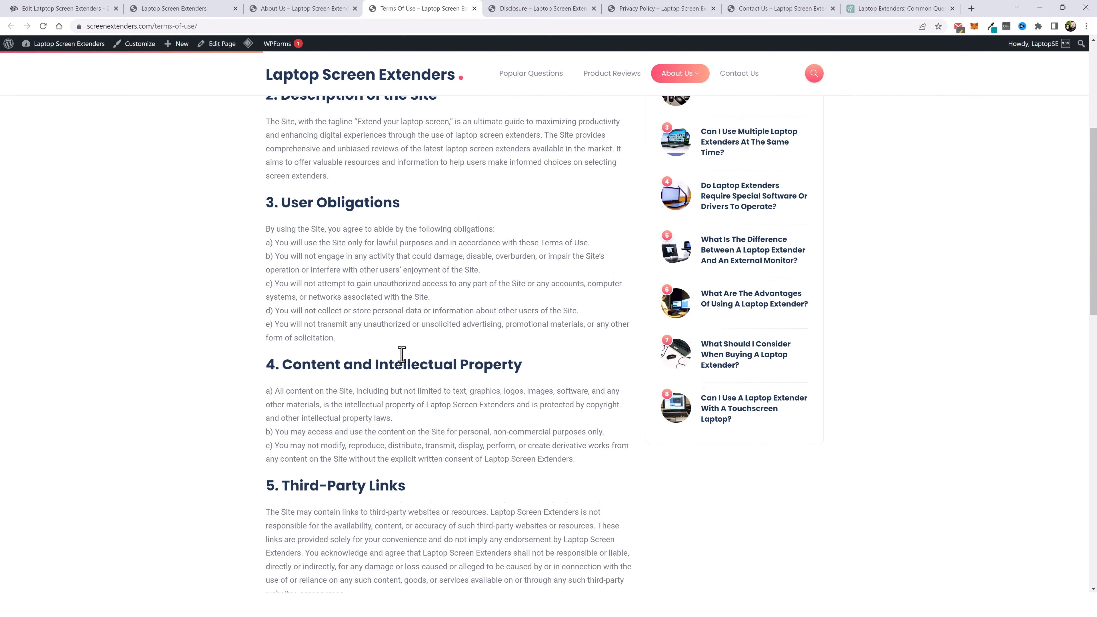
{"action": "scroll", "coordinate": [480, 356], "scroll_direction": "down", "scroll_amount": 9}
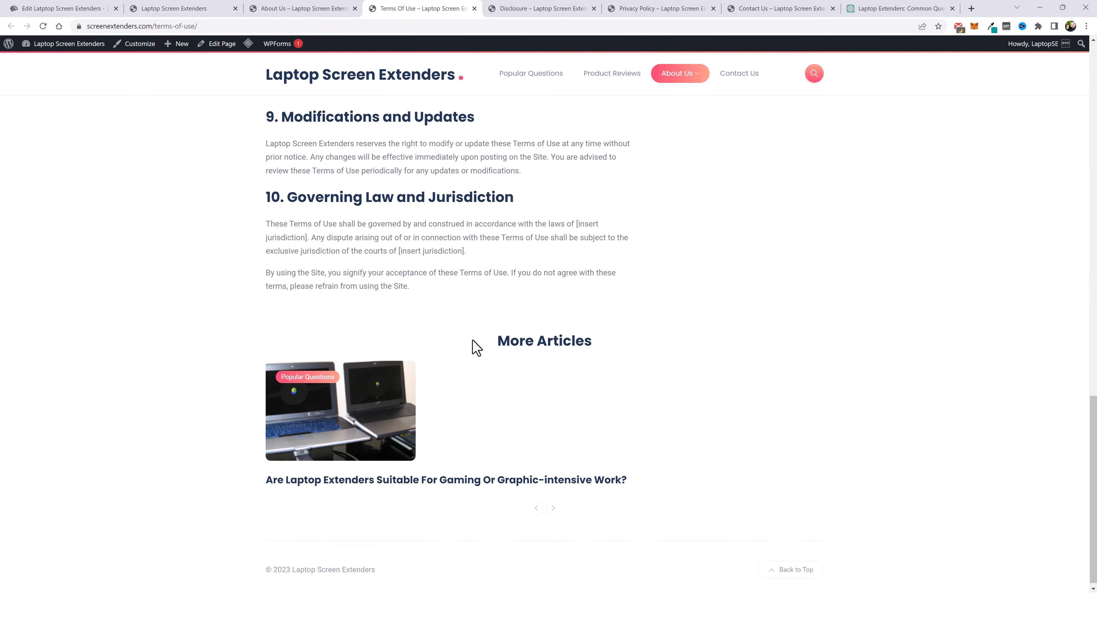
Review the site's Disclosure, Privacy Policy and Contact Us pages.
{"action": "left_click", "coordinate": [539, 9]}
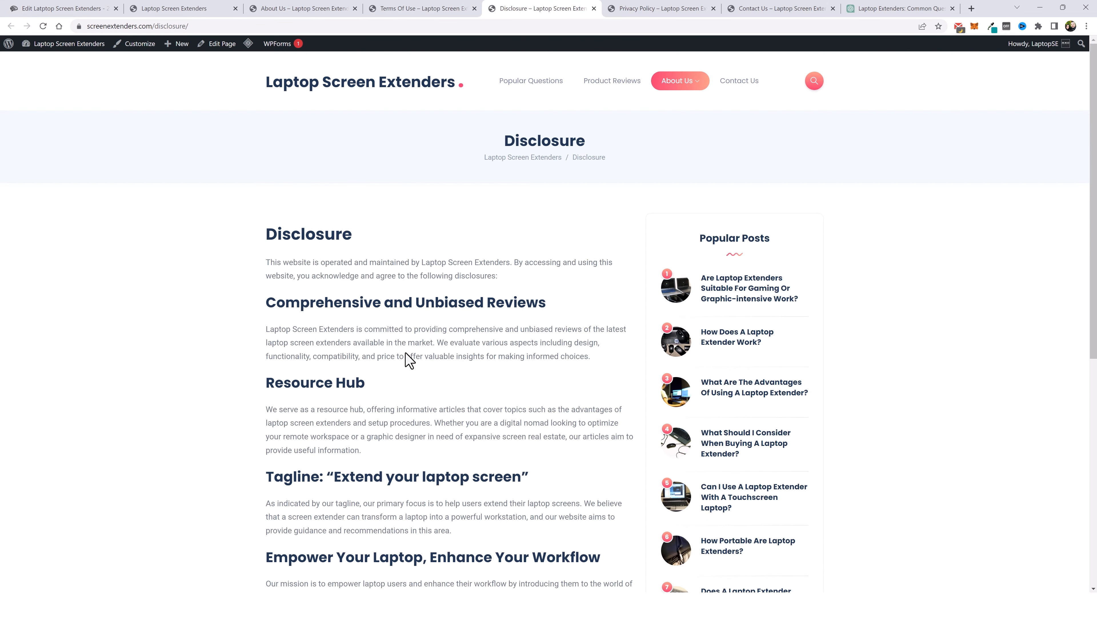
{"action": "scroll", "coordinate": [408, 360], "scroll_direction": "down", "scroll_amount": 6}
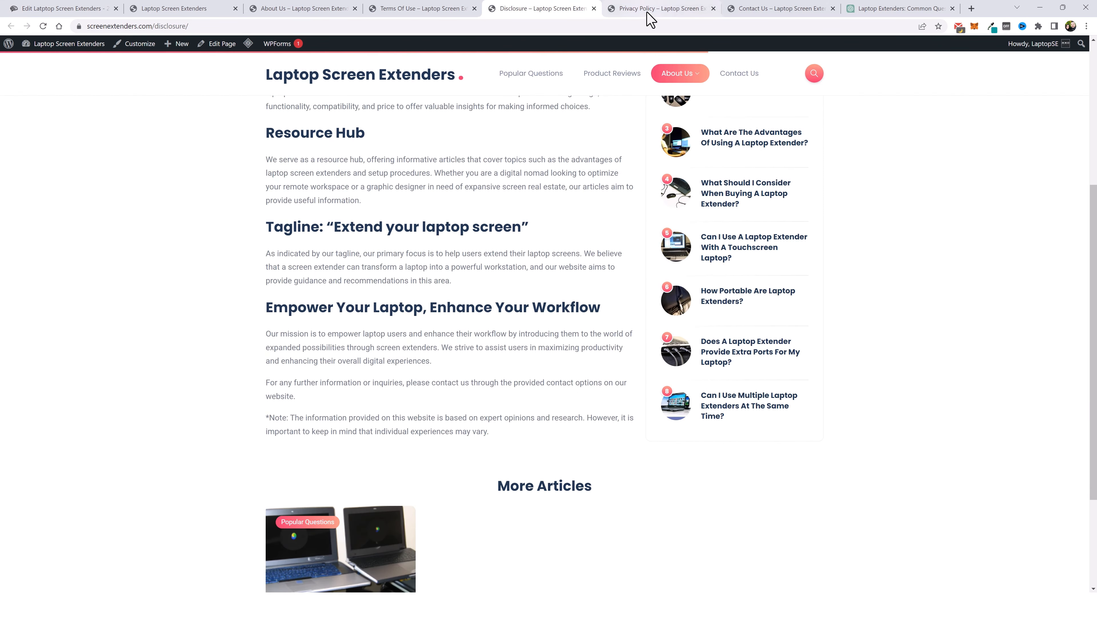
{"action": "left_click", "coordinate": [654, 9]}
{"action": "key", "text": "ctrl+Tab"}
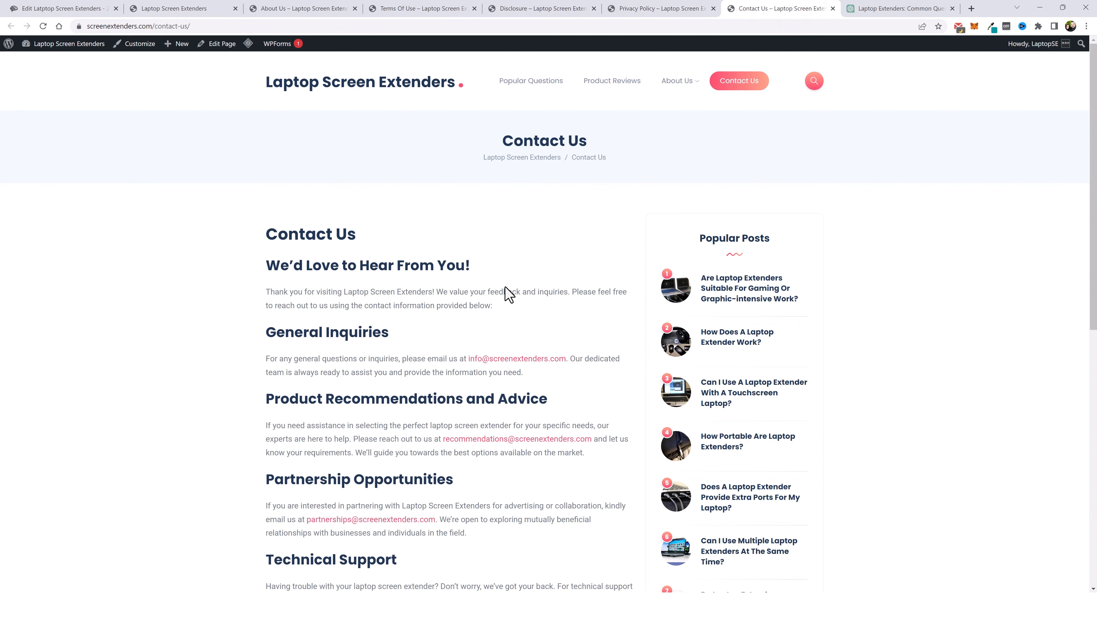
{"action": "scroll", "coordinate": [363, 400], "scroll_direction": "down", "scroll_amount": 3}
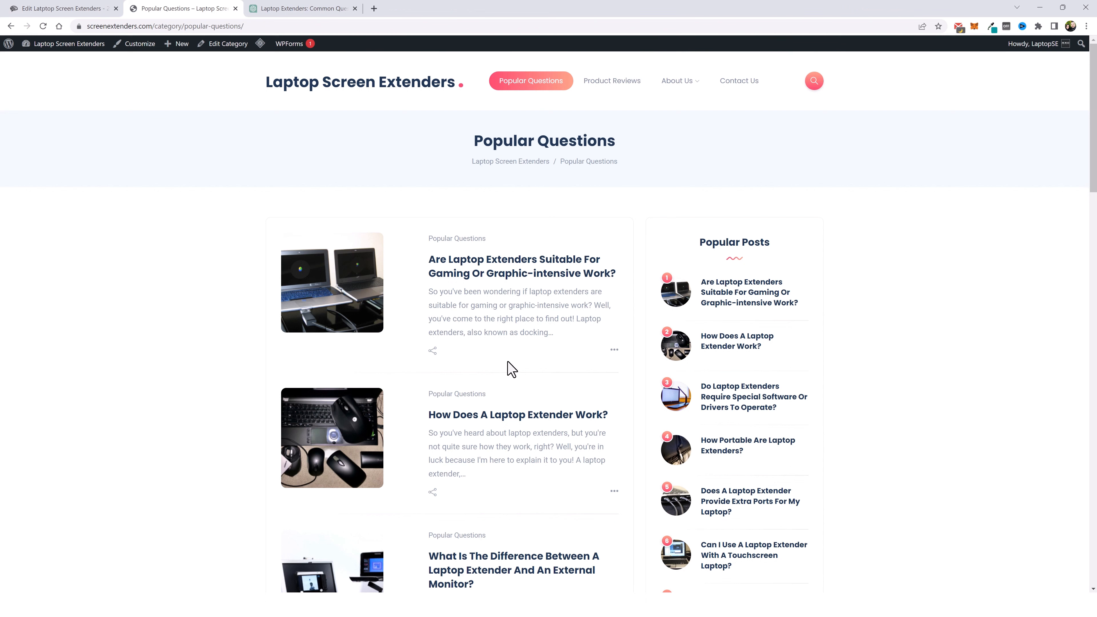
Open the Popular Questions article on laptop extenders versus external monitors and examine its introduction, embedded video and table of contents.
{"action": "scroll", "coordinate": [507, 364], "scroll_direction": "down", "scroll_amount": 2}
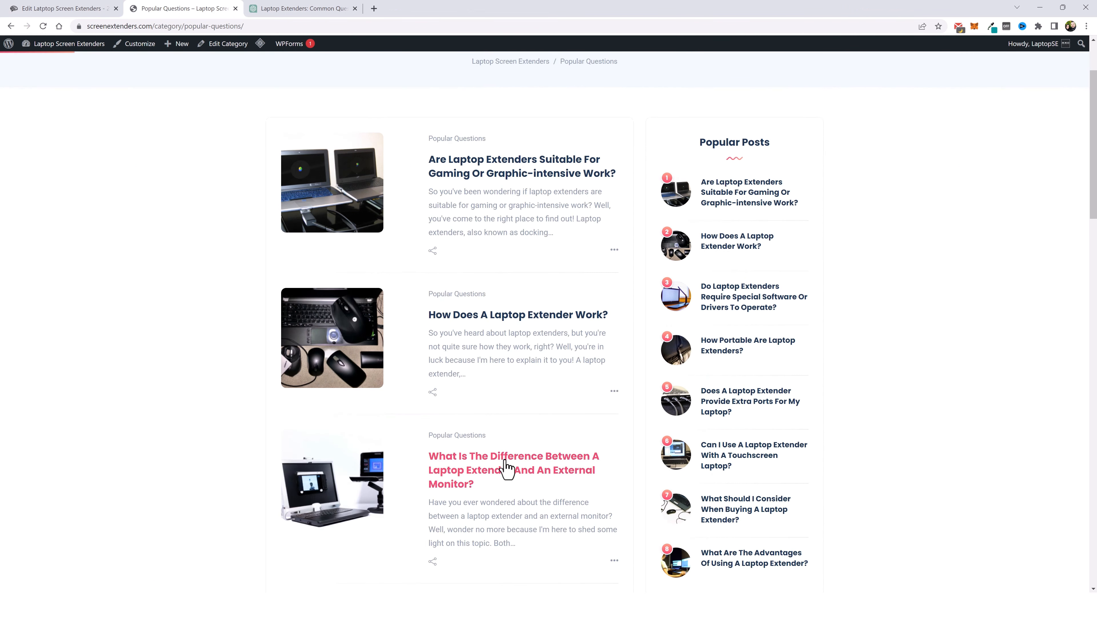
{"action": "left_click", "coordinate": [518, 467]}
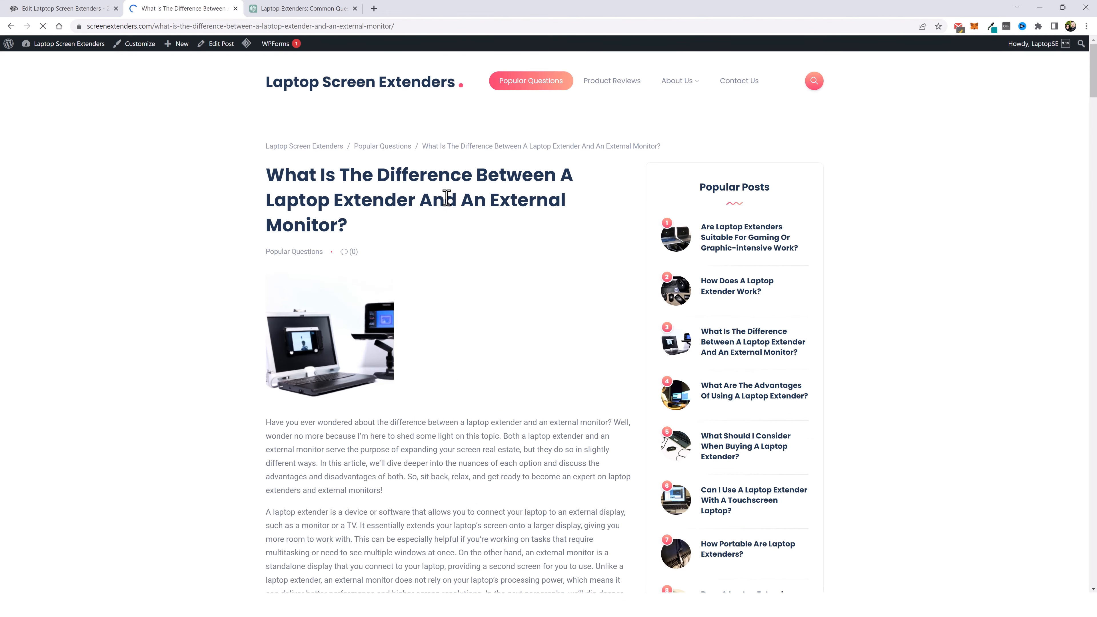
{"action": "scroll", "coordinate": [533, 285], "scroll_direction": "down", "scroll_amount": 6}
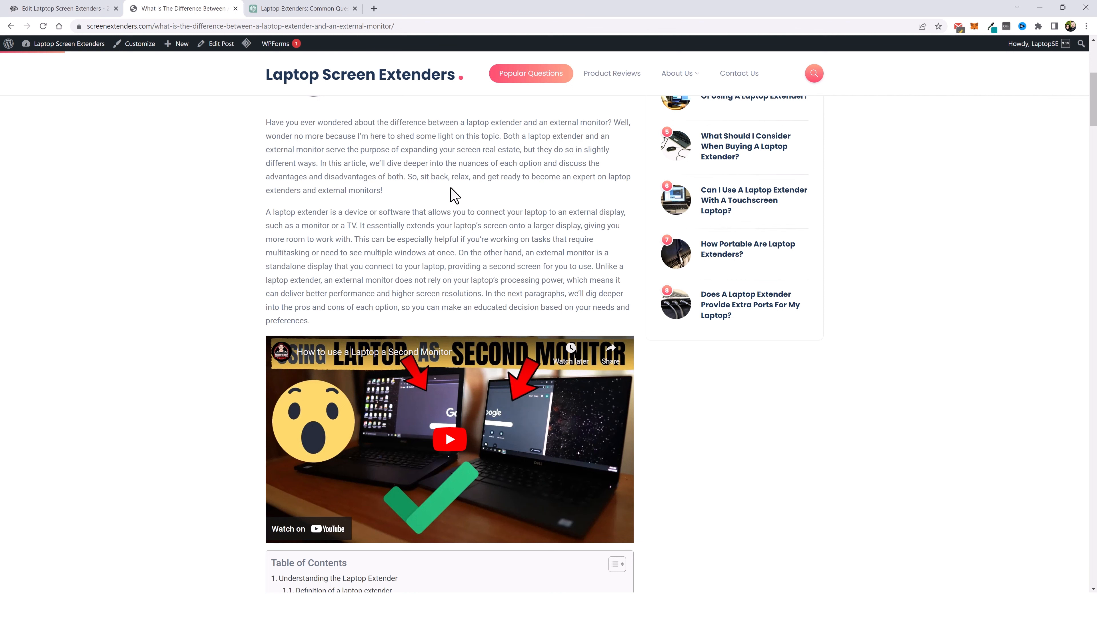
{"action": "scroll", "coordinate": [428, 207], "scroll_direction": "down", "scroll_amount": 2}
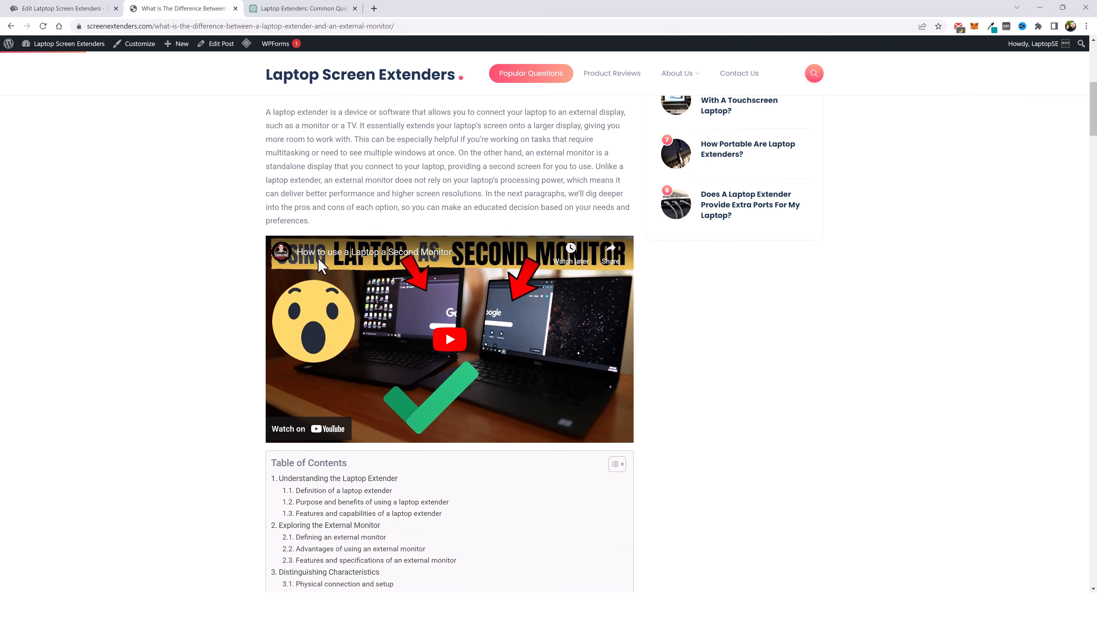
{"action": "scroll", "coordinate": [204, 350], "scroll_direction": "down", "scroll_amount": 7}
{"action": "scroll", "coordinate": [277, 305], "scroll_direction": "down", "scroll_amount": 2}
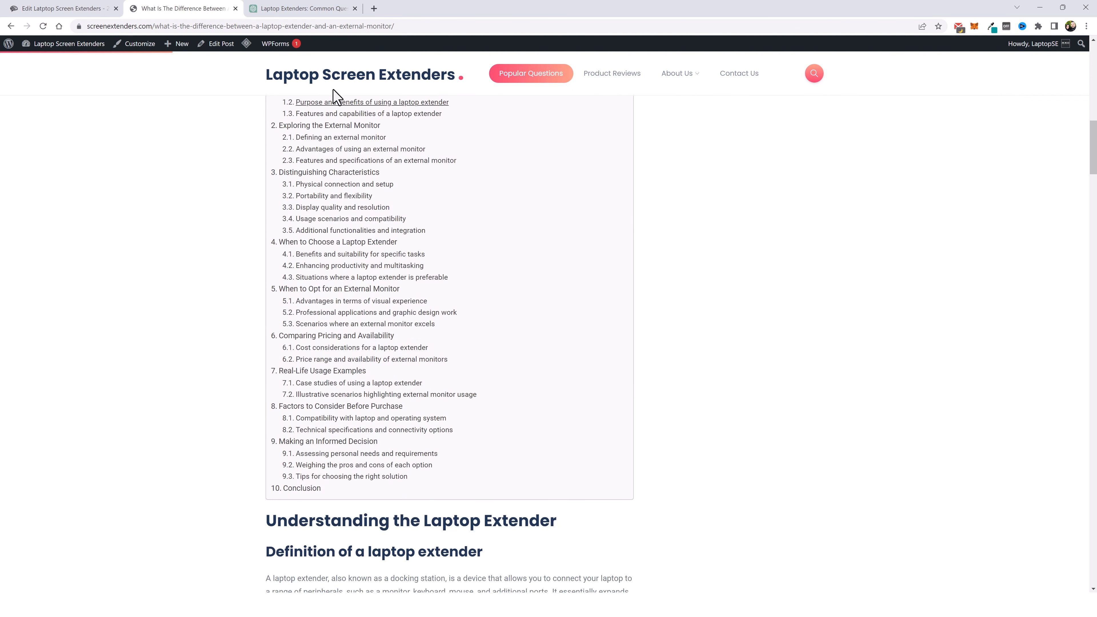
{"action": "scroll", "coordinate": [332, 277], "scroll_direction": "up", "scroll_amount": 1}
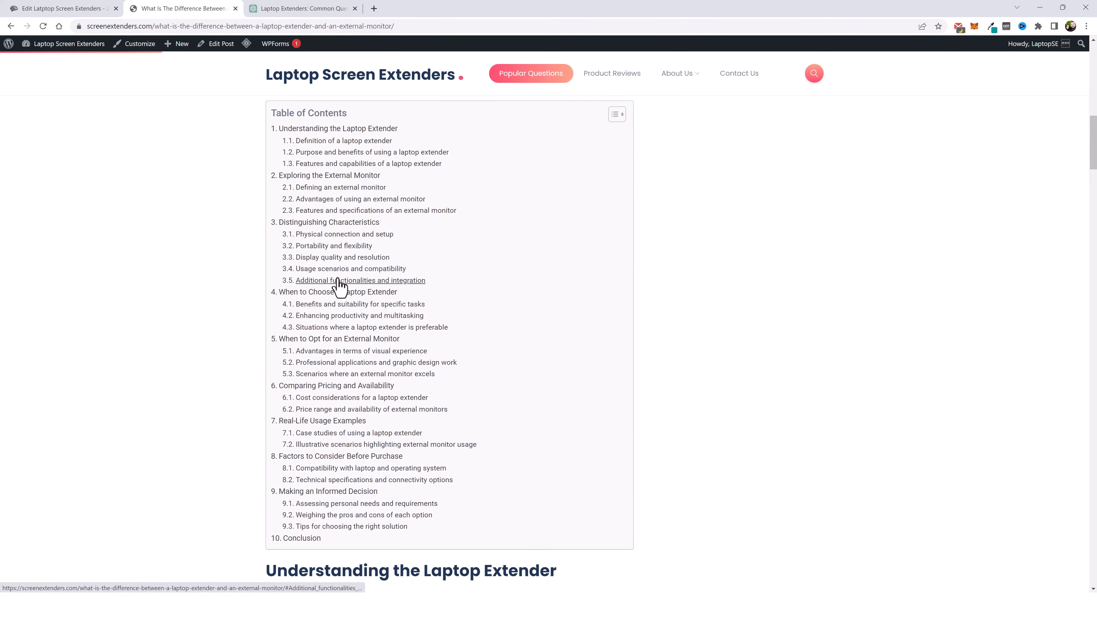
Read the article's body sections from Understanding the Laptop Extender through the Conclusion.
{"action": "scroll", "coordinate": [341, 345], "scroll_direction": "down", "scroll_amount": 3}
{"action": "scroll", "coordinate": [359, 380], "scroll_direction": "down", "scroll_amount": 19}
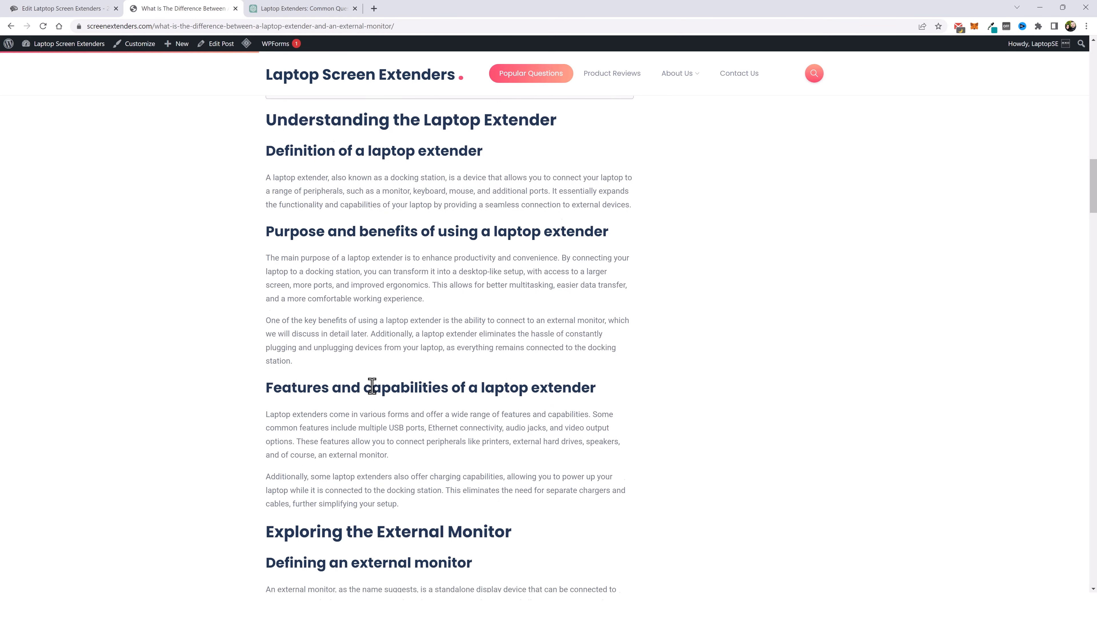
{"action": "scroll", "coordinate": [375, 384], "scroll_direction": "down", "scroll_amount": 17}
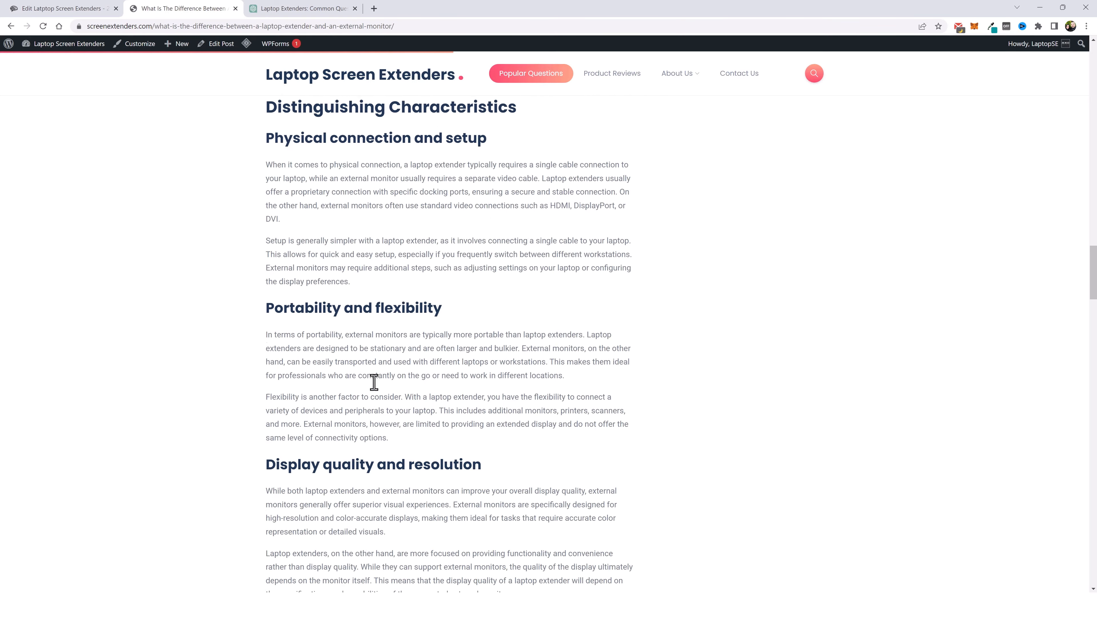
{"action": "scroll", "coordinate": [376, 379], "scroll_direction": "down", "scroll_amount": 20}
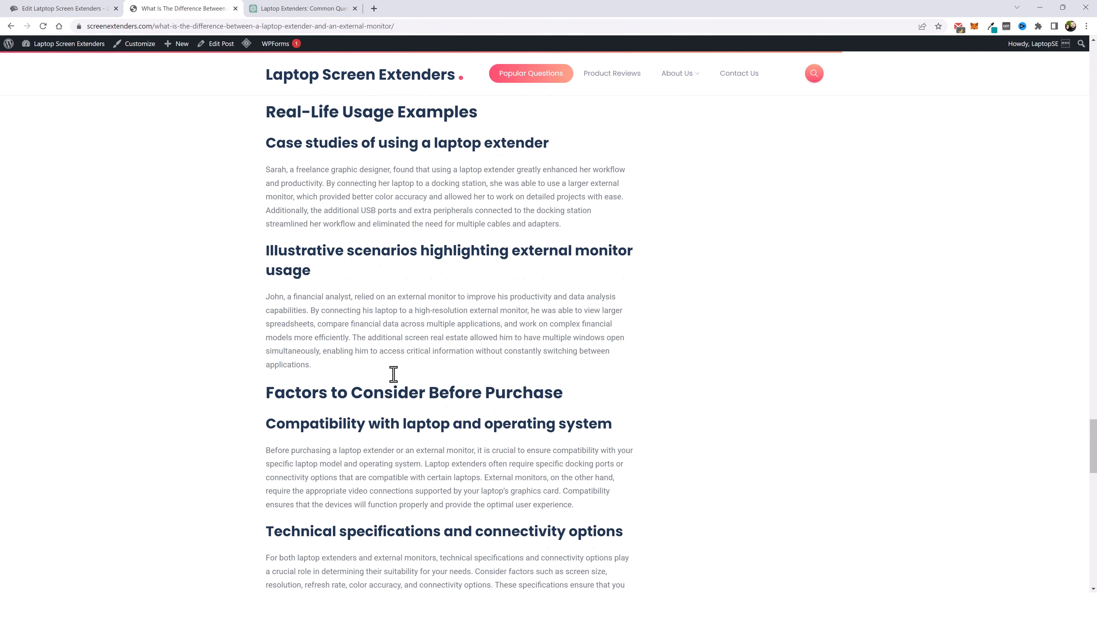
{"action": "scroll", "coordinate": [393, 374], "scroll_direction": "down", "scroll_amount": 8}
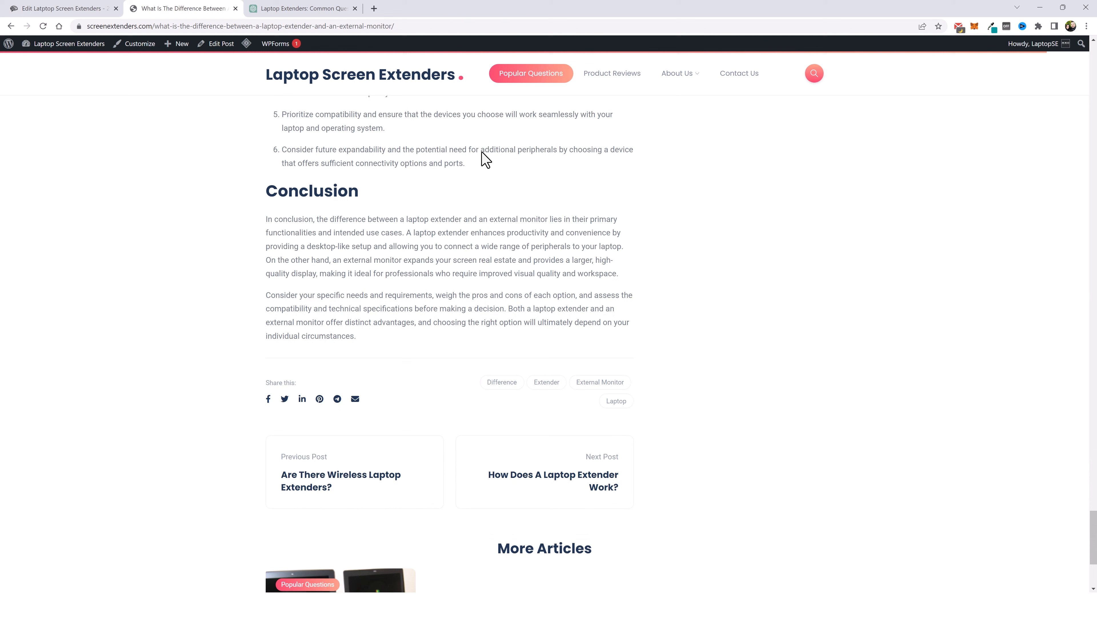
Open the site's Product Reviews category and look over the Amazon search results for "screen extenders".
{"action": "left_click", "coordinate": [607, 77]}
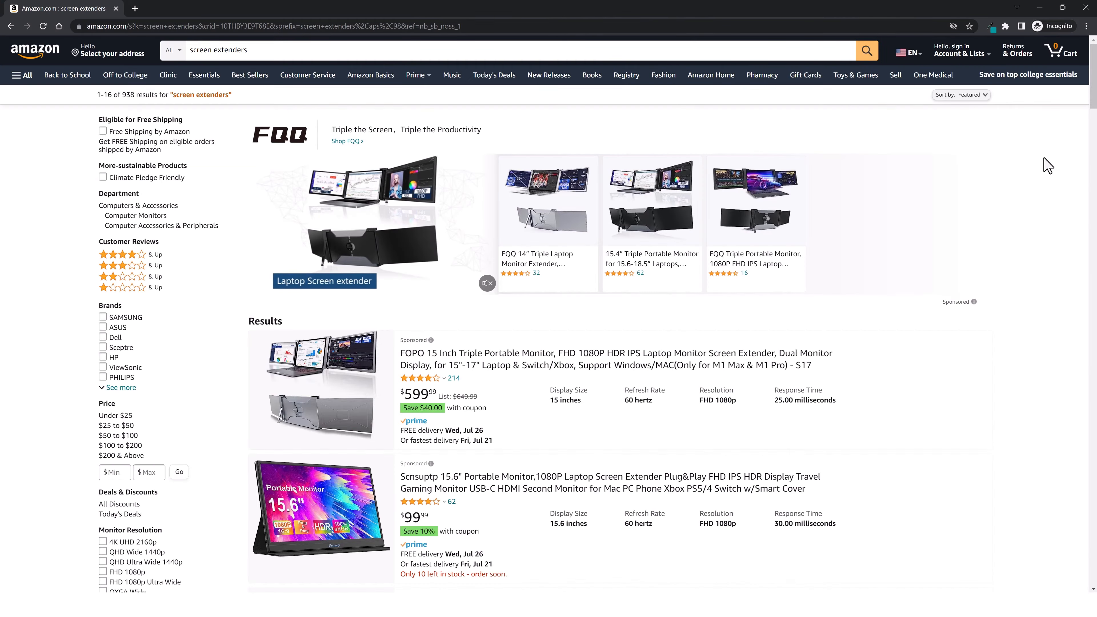
{"action": "left_click_drag", "start_coordinate": [1092, 66], "coordinate": [1077, 434]}
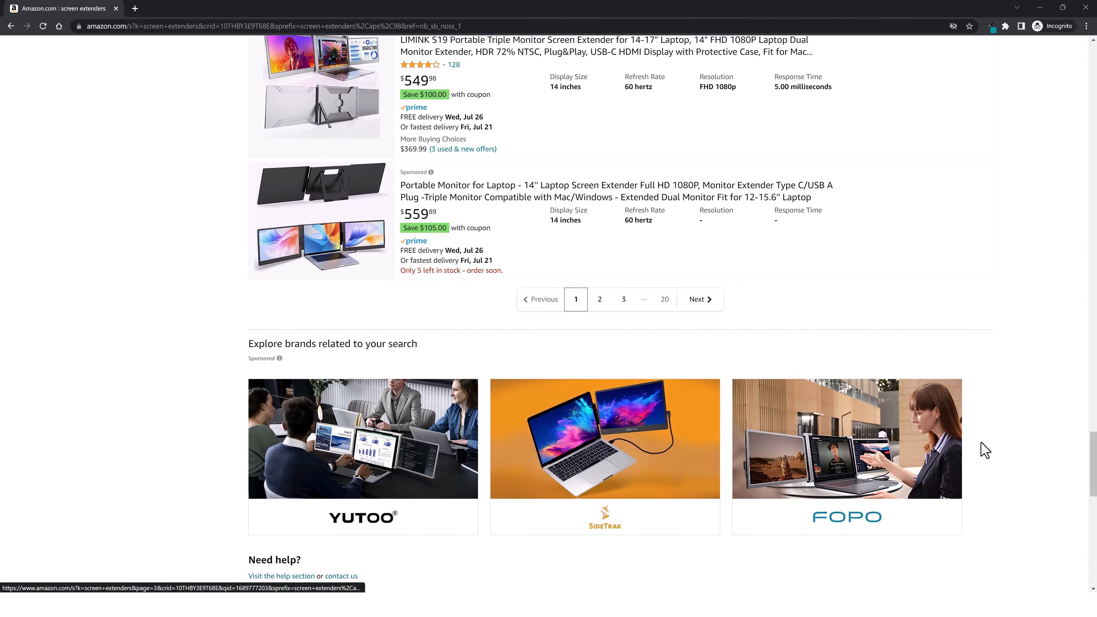
{"action": "left_click_drag", "start_coordinate": [1094, 468], "coordinate": [1065, 81]}
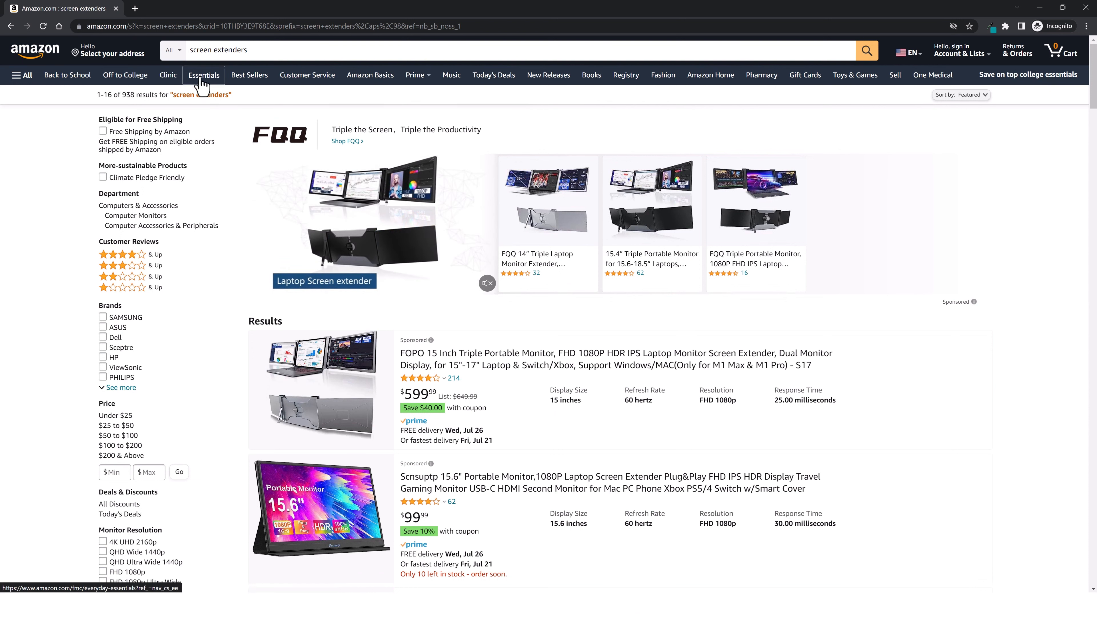
Copy the Amazon search URL only up to "k=screen+extenders" and switch to AIWiseMind's Create Campaign page.
{"action": "left_click_drag", "start_coordinate": [198, 27], "coordinate": [88, 29]}
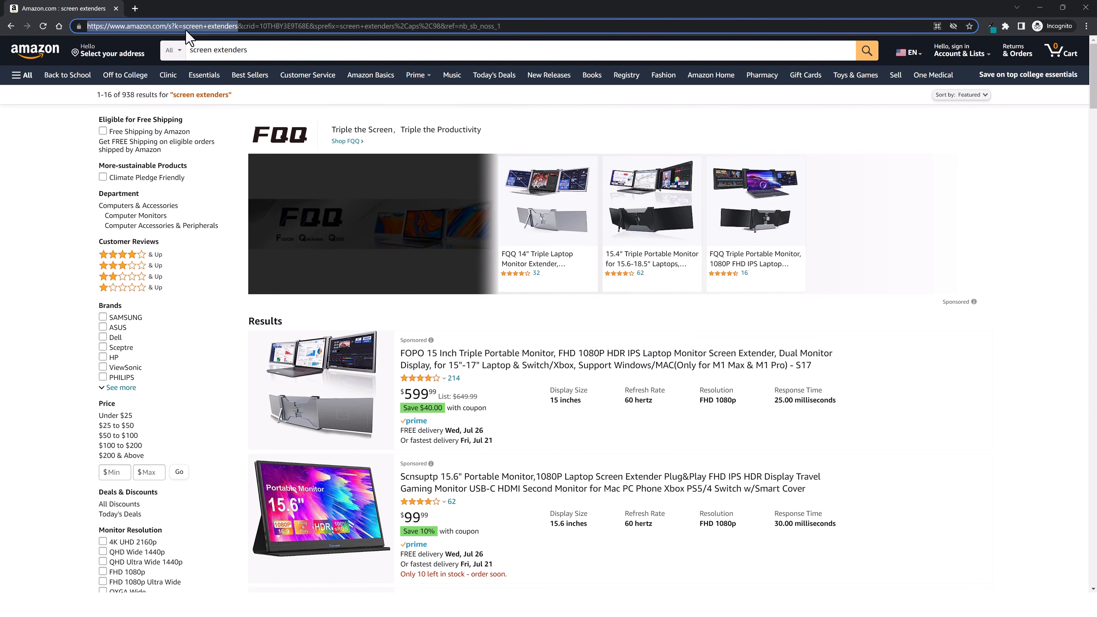
{"action": "right_click", "coordinate": [204, 30]}
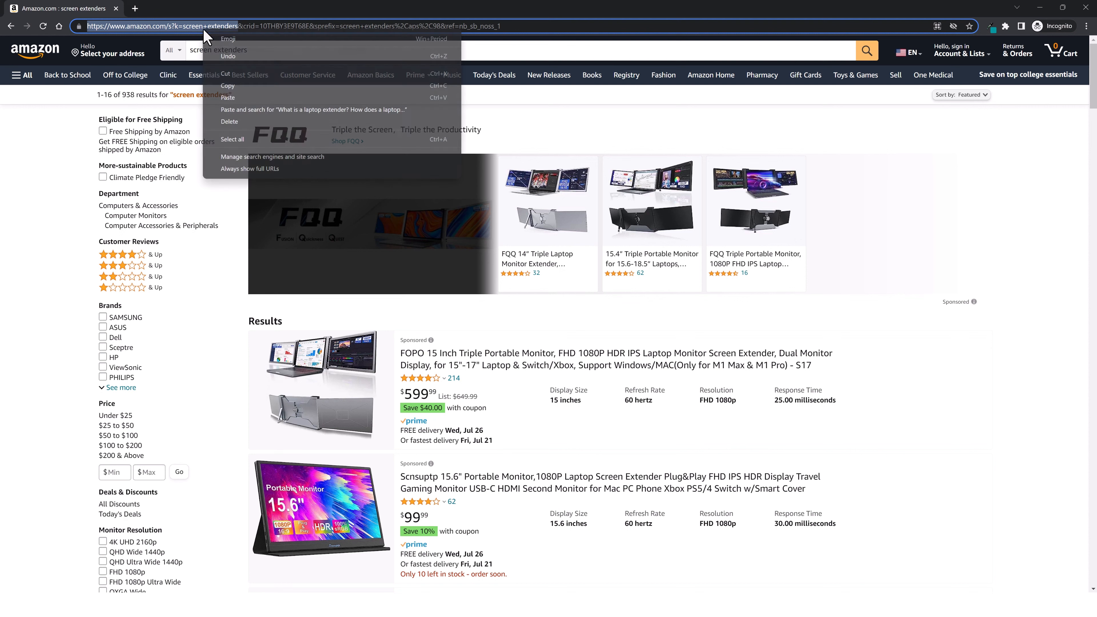
{"action": "left_click", "coordinate": [227, 86]}
{"action": "key", "text": "alt+Tab"}
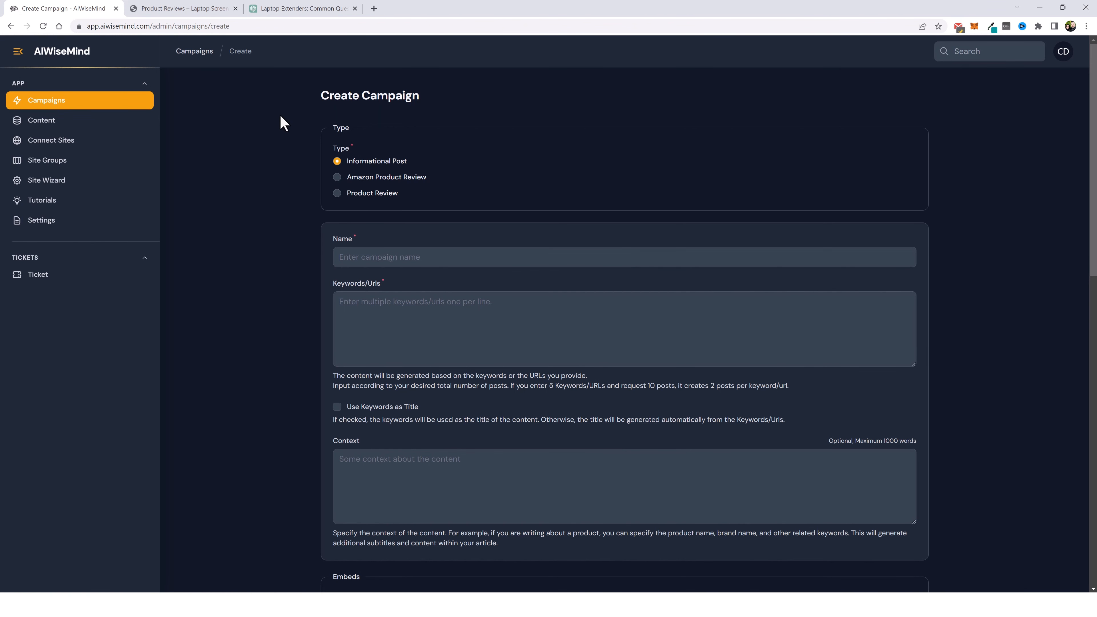
{"action": "left_click", "coordinate": [336, 177]}
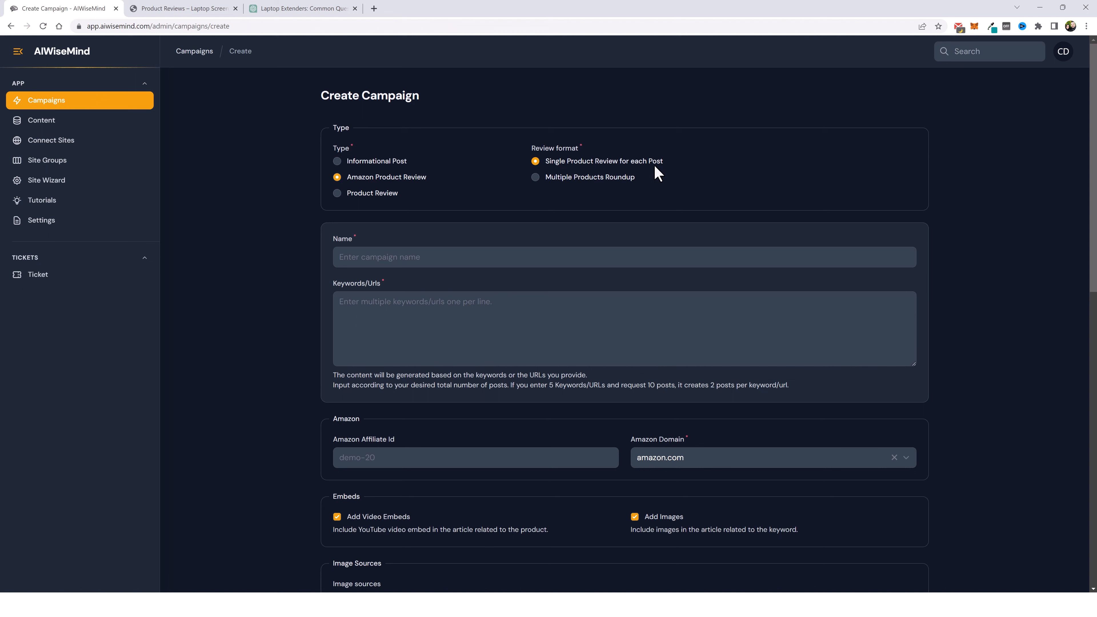
{"action": "left_click", "coordinate": [376, 311]}
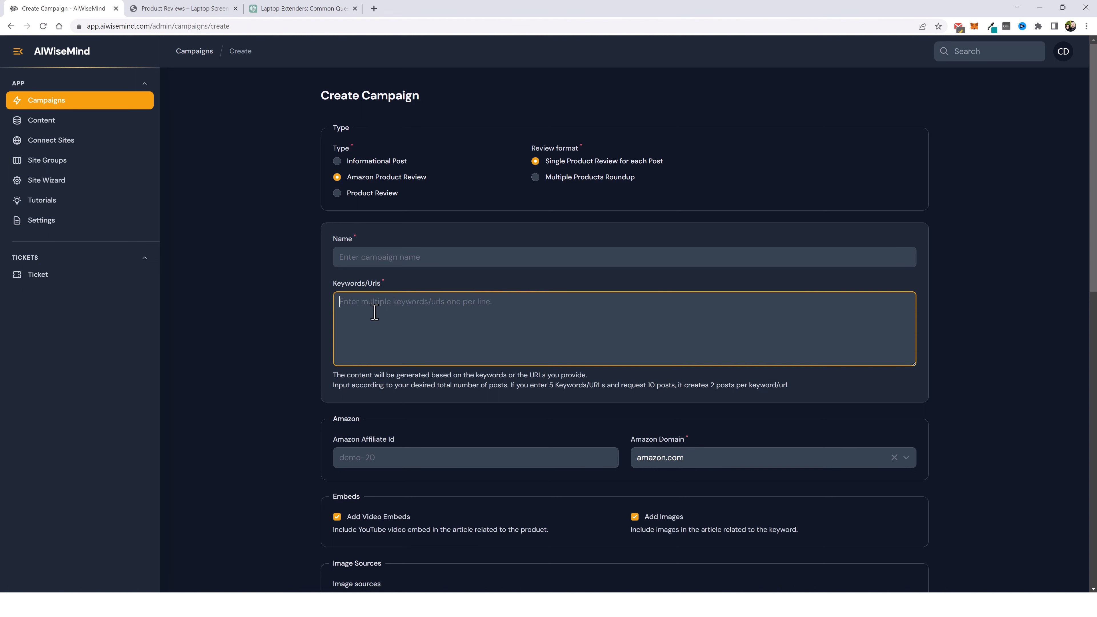
{"action": "key", "text": "ctrl+v"}
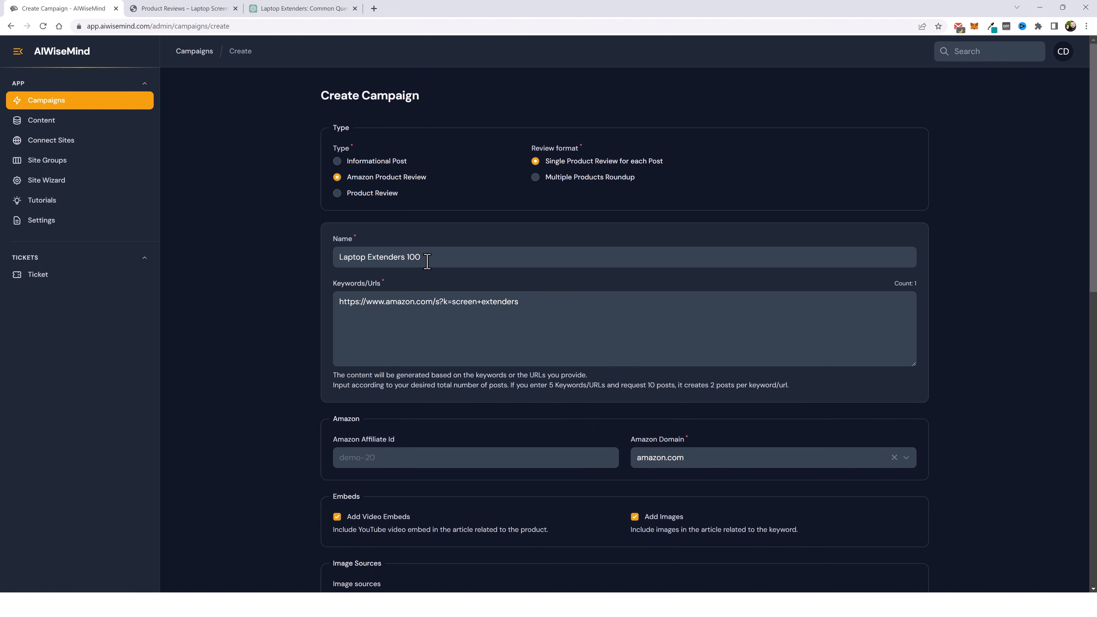
Fill in the campaign's Amazon affiliate ID and keep amazon.com as the Amazon domain.
{"action": "scroll", "coordinate": [263, 380], "scroll_direction": "down", "scroll_amount": 6}
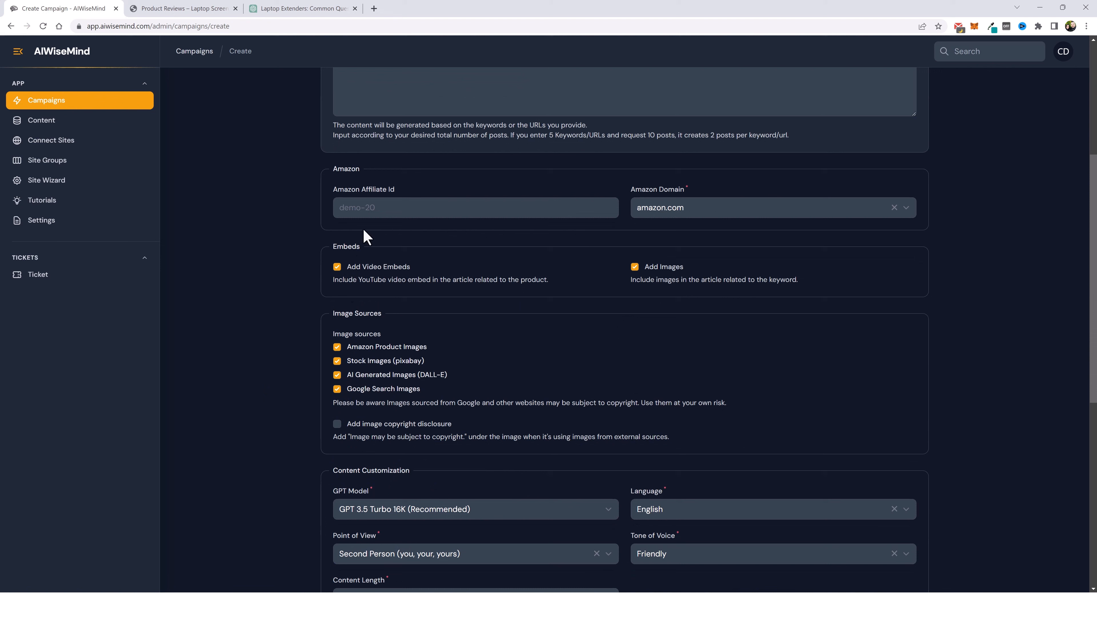
{"action": "left_click", "coordinate": [687, 214]}
{"action": "left_click", "coordinate": [737, 189]}
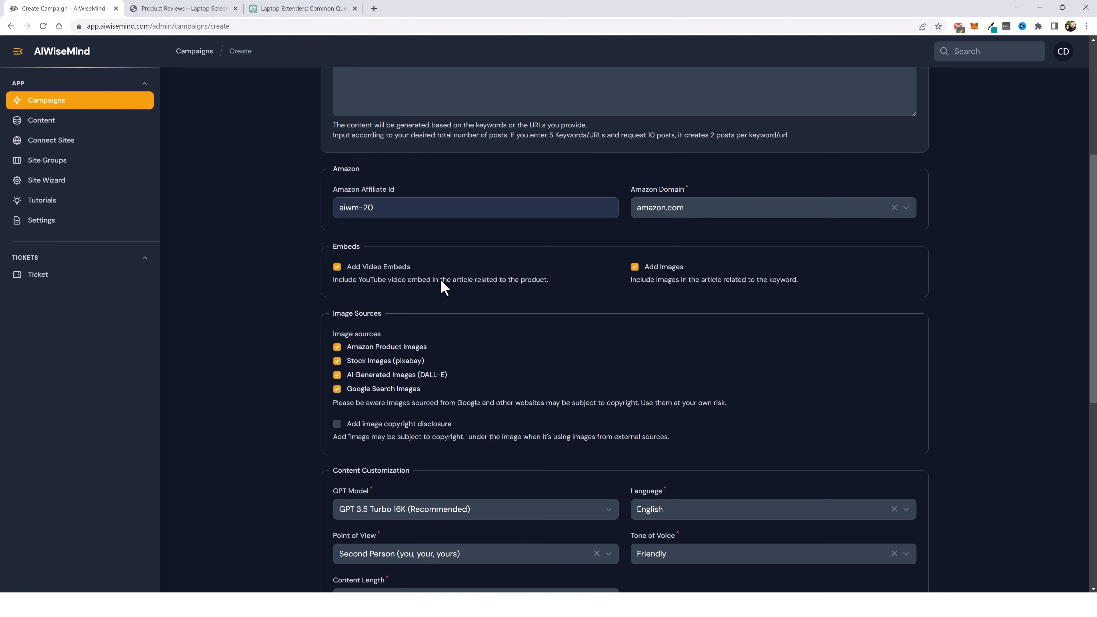
Exclude Google Search, AI Generated (DALL-E) and Stock (pixabay) images, leaving only Amazon Product Images as the campaign's image source.
{"action": "scroll", "coordinate": [348, 246], "scroll_direction": "down", "scroll_amount": 3}
{"action": "left_click", "coordinate": [337, 239]}
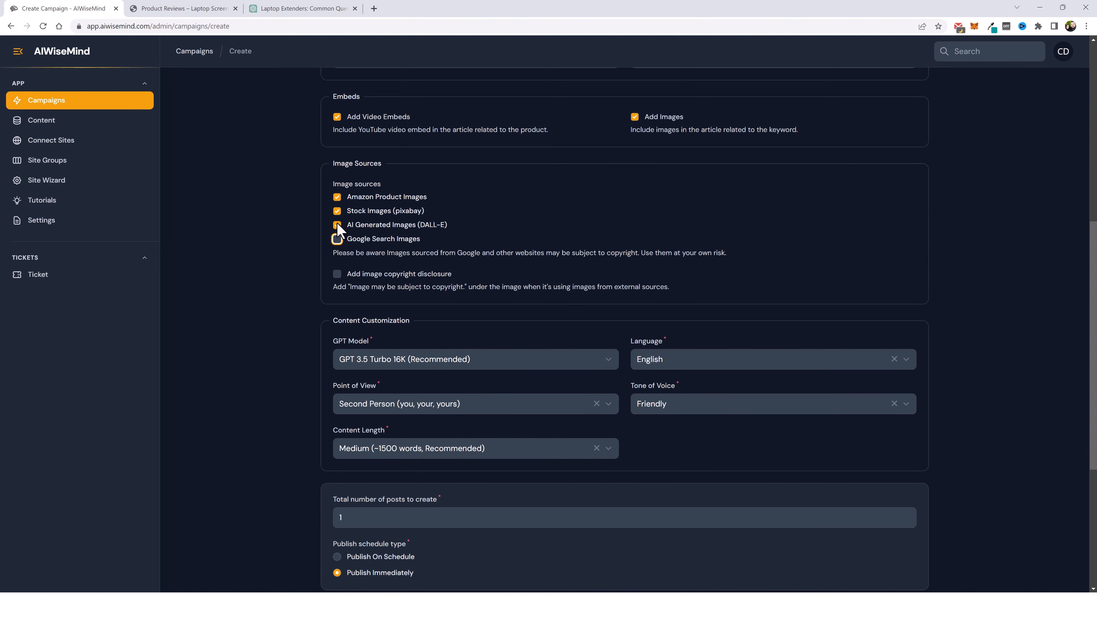
{"action": "left_click", "coordinate": [337, 224]}
{"action": "left_click", "coordinate": [337, 211]}
{"action": "left_click", "coordinate": [270, 265]}
{"action": "scroll", "coordinate": [300, 306], "scroll_direction": "down", "scroll_amount": 3}
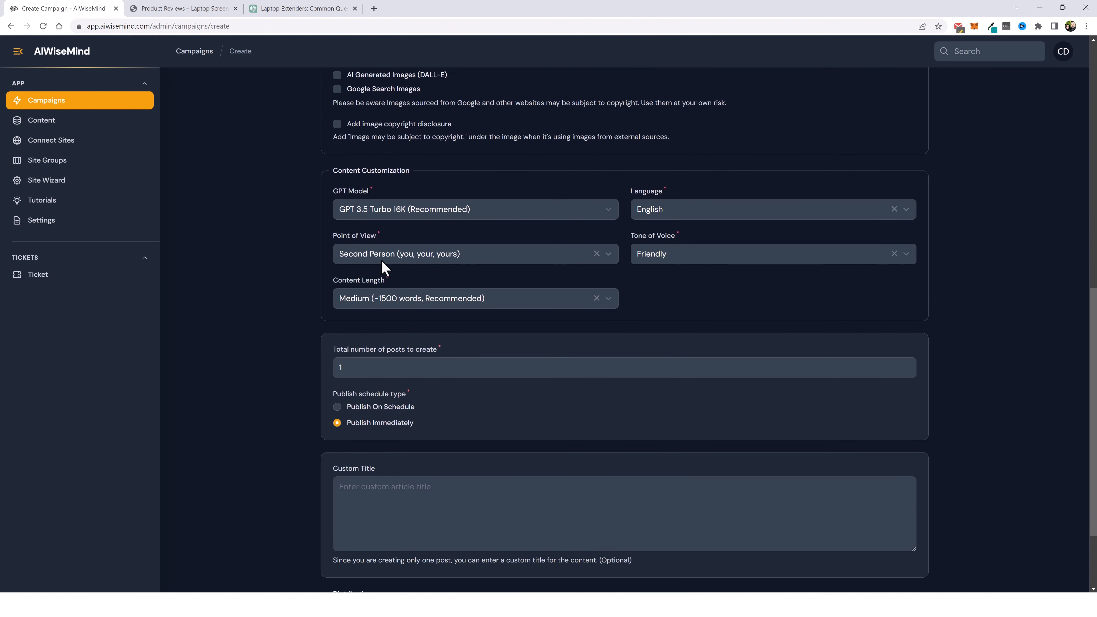
Set the campaign's total number of posts to create to 100.
{"action": "scroll", "coordinate": [291, 300], "scroll_direction": "down", "scroll_amount": 3}
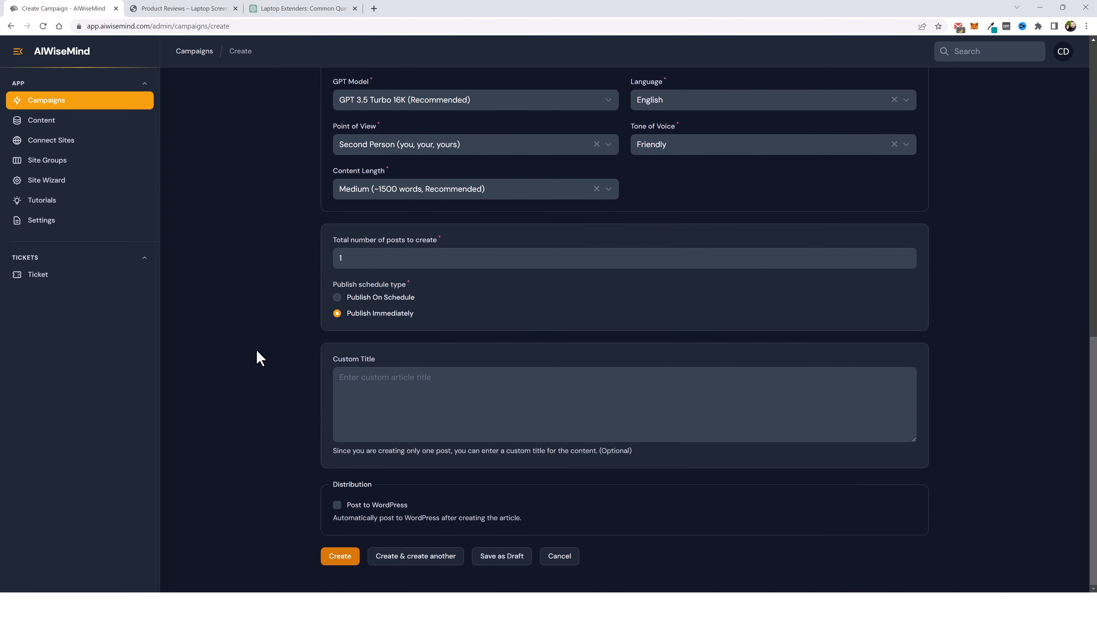
{"action": "scroll", "coordinate": [362, 313], "scroll_direction": "up", "scroll_amount": 3}
{"action": "left_click", "coordinate": [381, 394]}
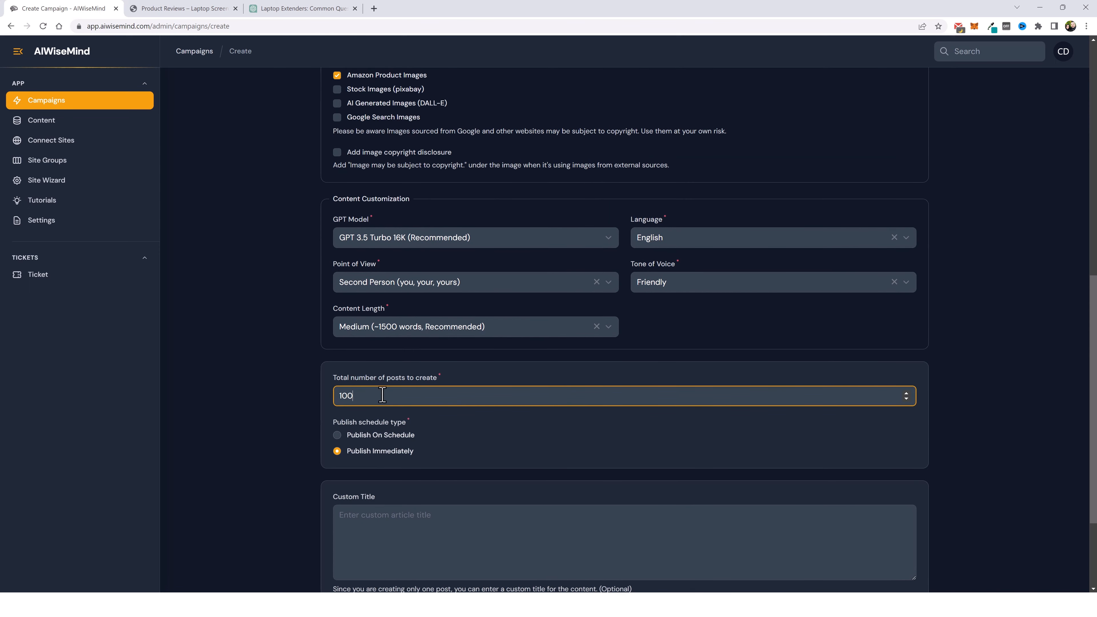
{"action": "left_click", "coordinate": [302, 346]}
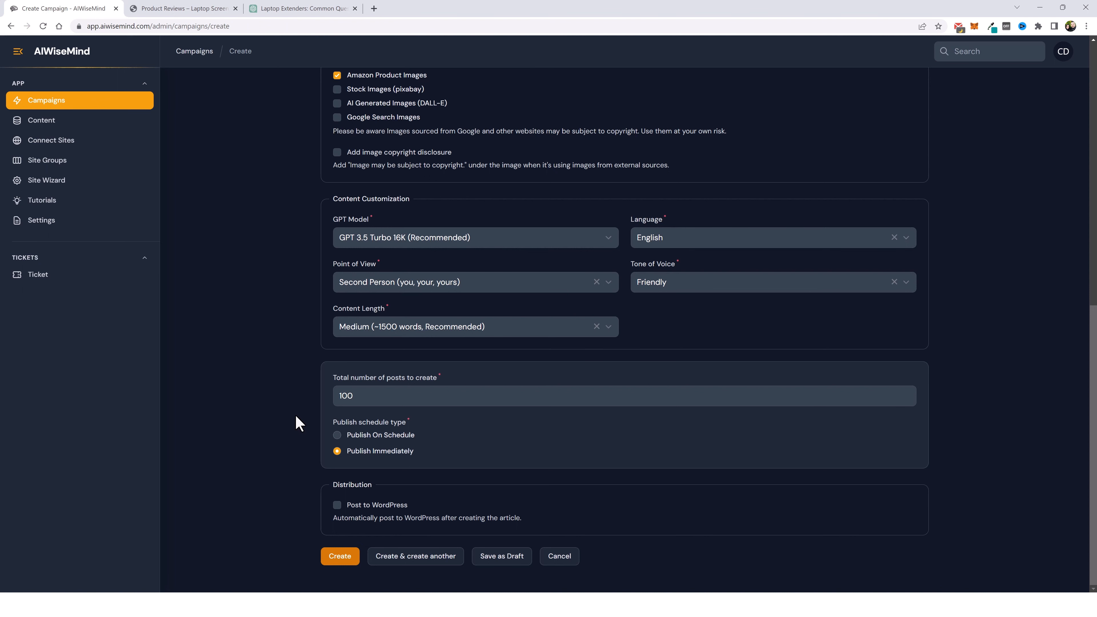
Enable posting to the Laptop Screen Extenders WordPress site, turn off automatic category generation and assign the Product Reviews category.
{"action": "left_click", "coordinate": [337, 505]}
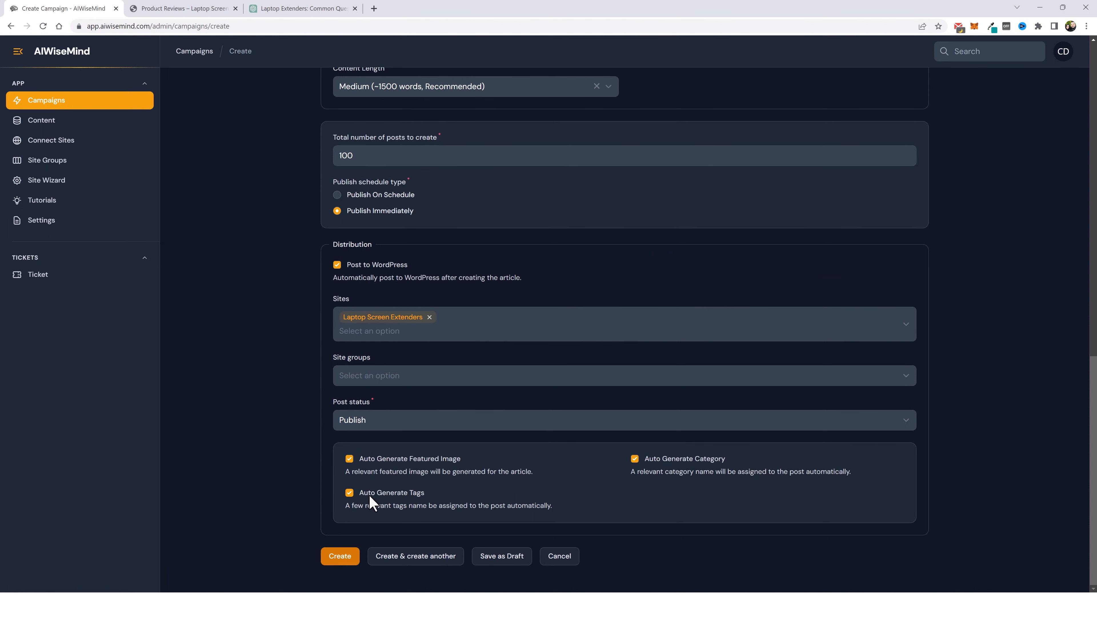
{"action": "left_click", "coordinate": [635, 459]}
{"action": "scroll", "coordinate": [492, 458], "scroll_direction": "down", "scroll_amount": 2}
{"action": "left_click", "coordinate": [496, 459]}
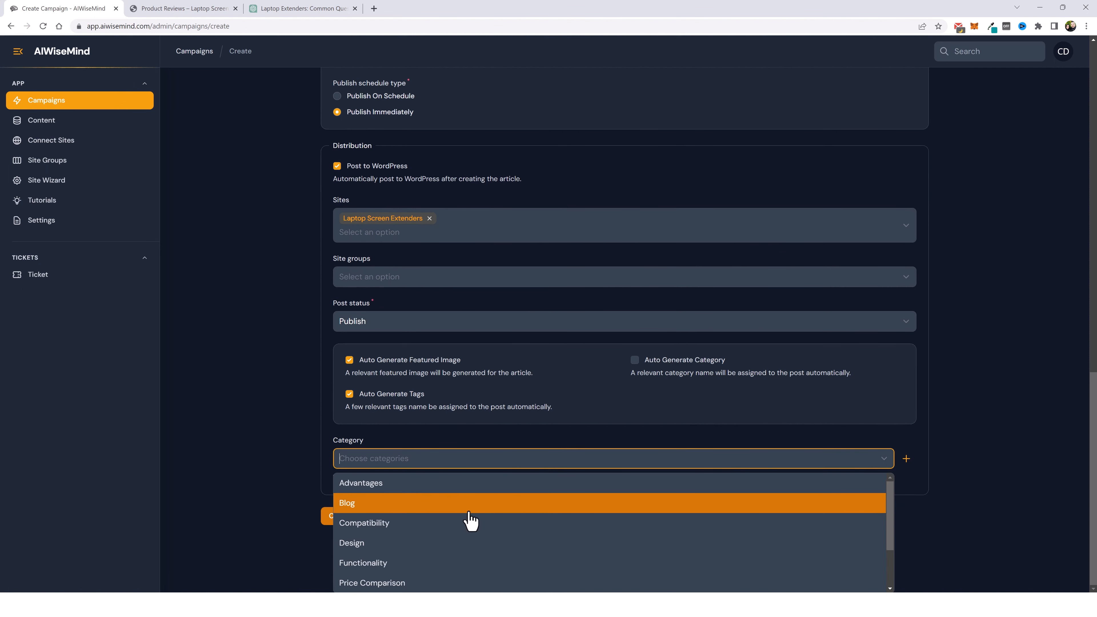
{"action": "scroll", "coordinate": [470, 521], "scroll_direction": "down", "scroll_amount": 2}
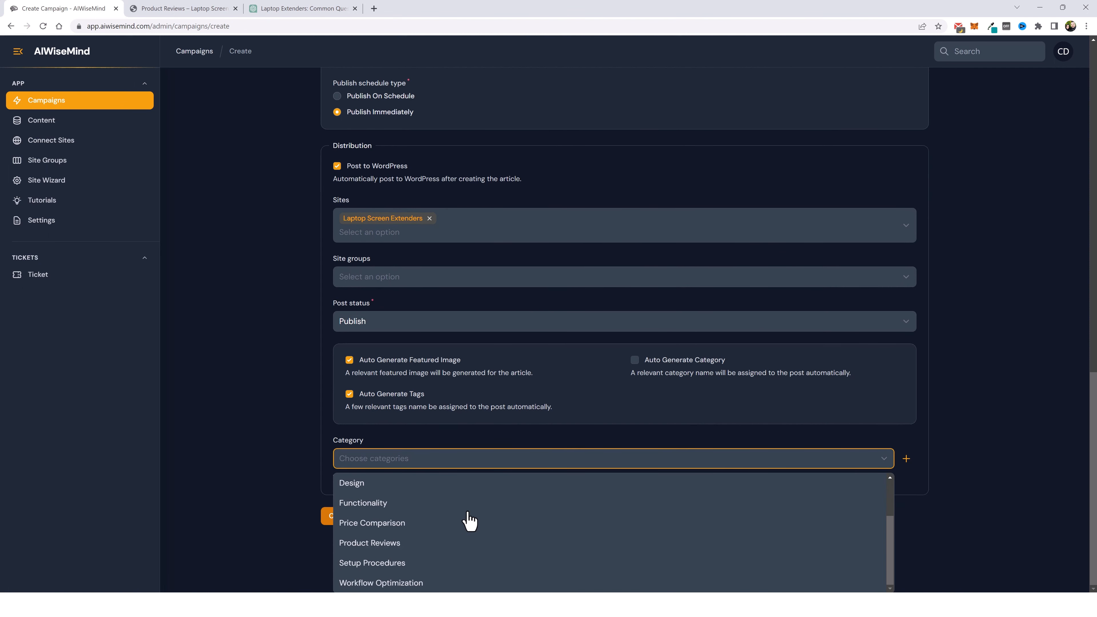
{"action": "left_click", "coordinate": [388, 544]}
{"action": "left_click", "coordinate": [486, 426]}
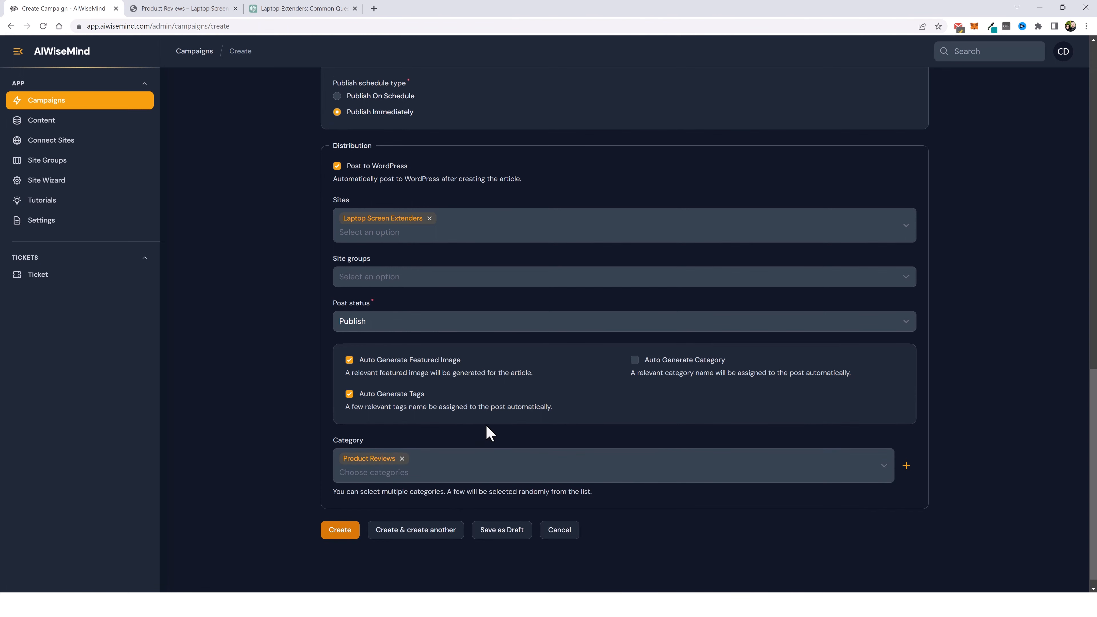
Set the campaign to publish on schedule with 5 posts every day, and create it.
{"action": "scroll", "coordinate": [454, 449], "scroll_direction": "up", "scroll_amount": 5}
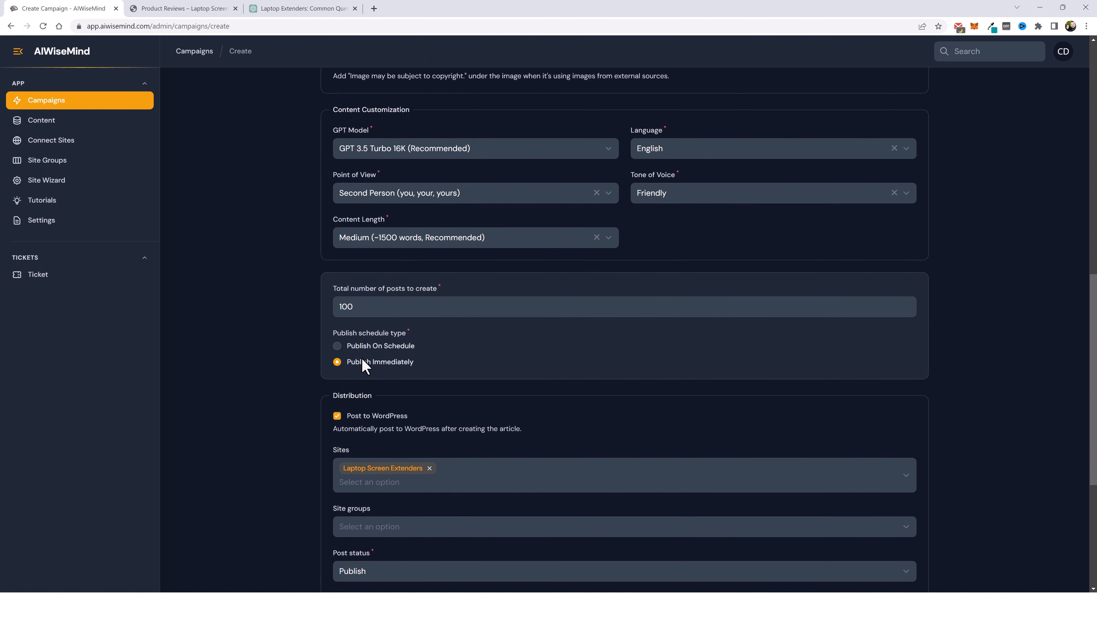
{"action": "left_click", "coordinate": [337, 347]}
{"action": "left_click_drag", "start_coordinate": [365, 431], "coordinate": [327, 425]}
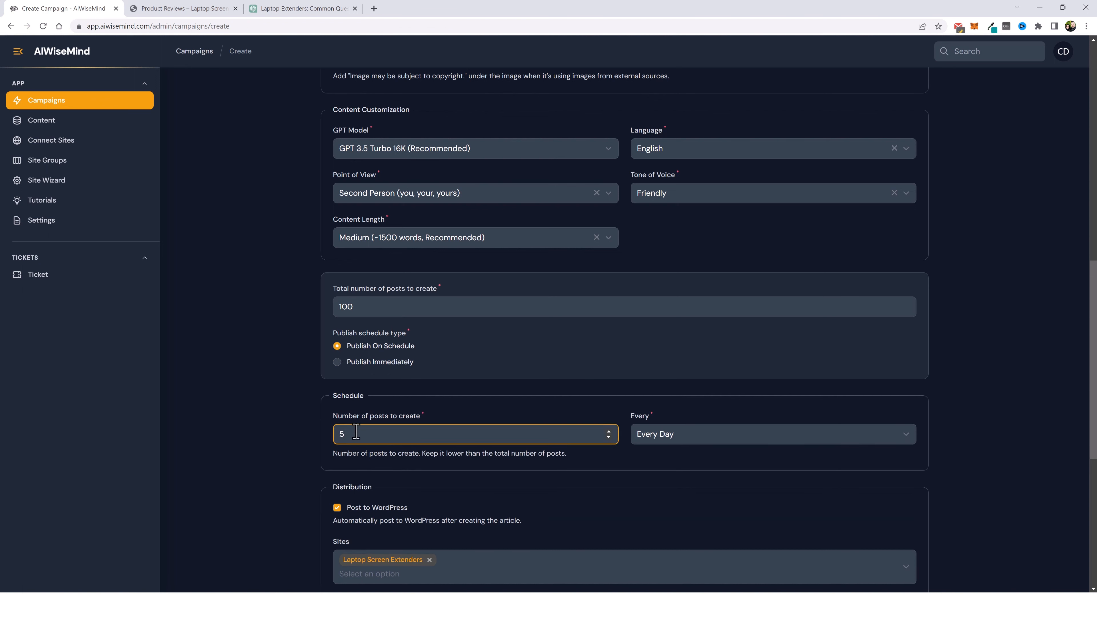
{"action": "left_click", "coordinate": [613, 466]}
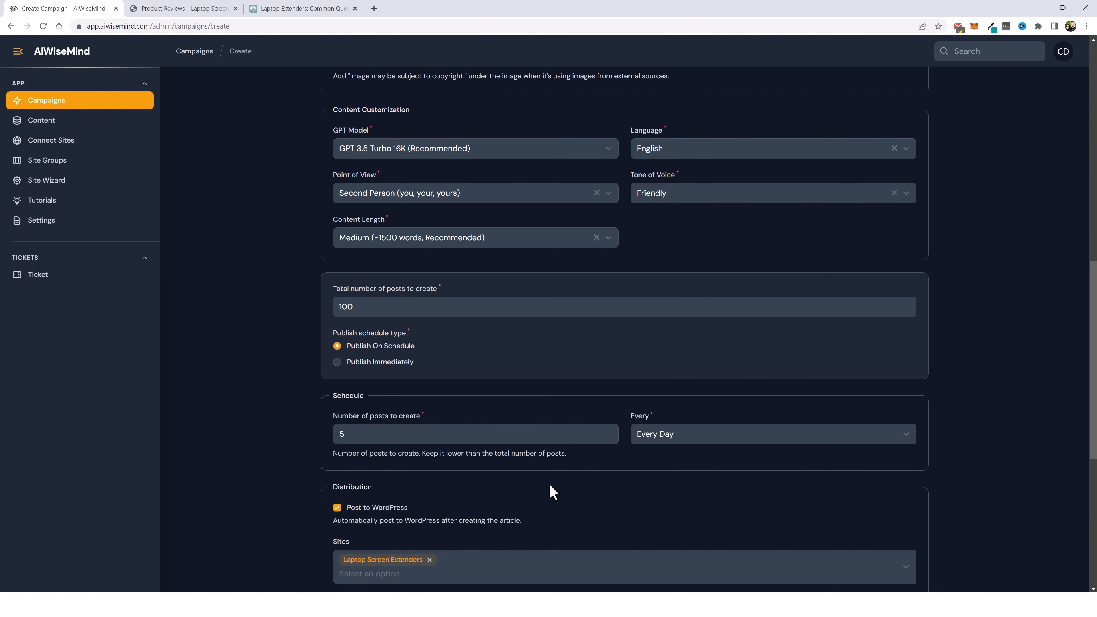
{"action": "scroll", "coordinate": [551, 490], "scroll_direction": "down", "scroll_amount": 8}
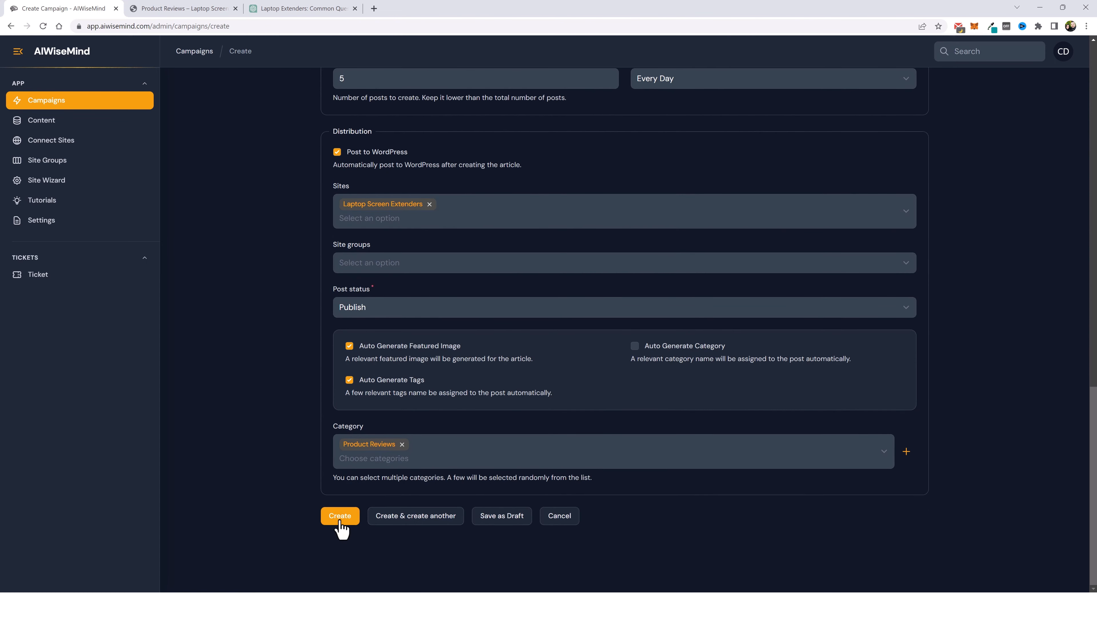
{"action": "left_click", "coordinate": [340, 517]}
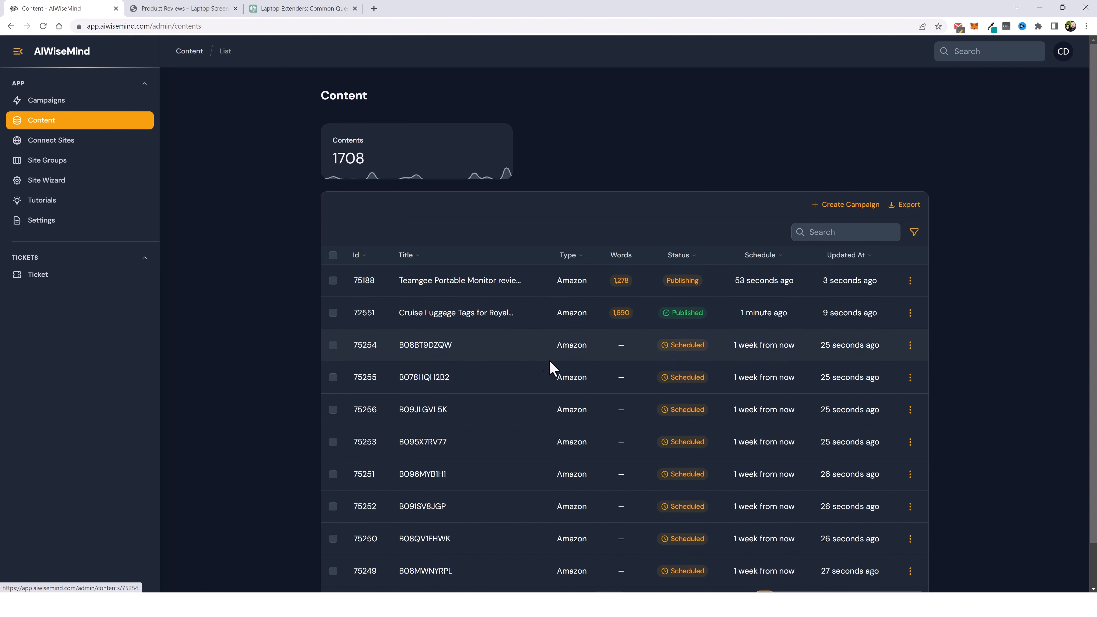
Check the status of the campaign's articles in the refreshed content list and open the published Teamgee Portable Monitor review post.
{"action": "scroll", "coordinate": [579, 312], "scroll_direction": "down", "scroll_amount": 1}
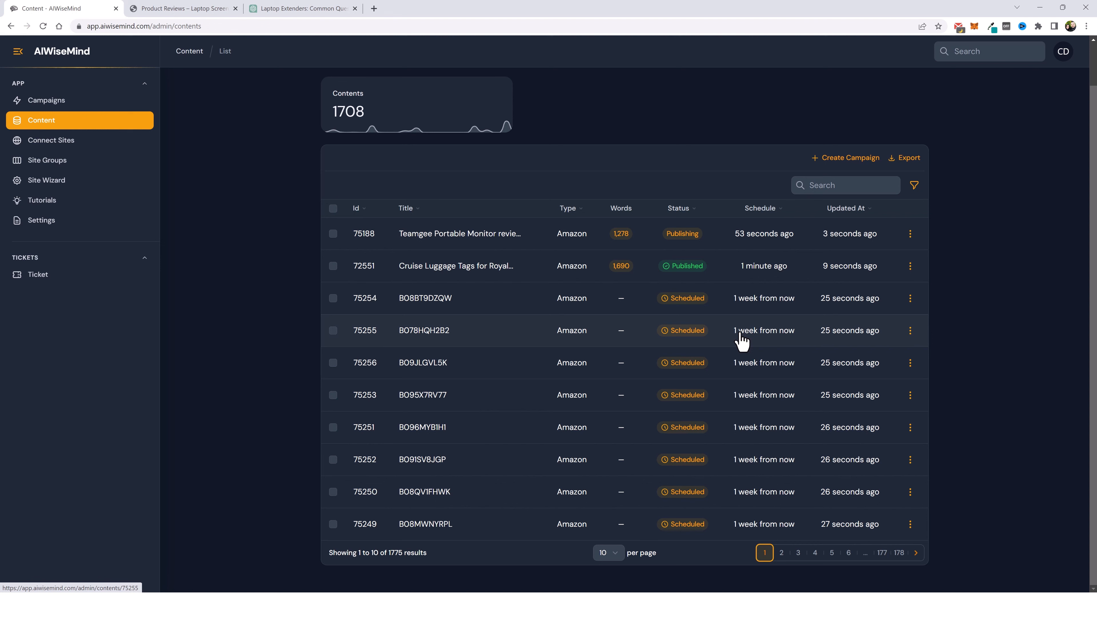
{"action": "scroll", "coordinate": [661, 372], "scroll_direction": "up", "scroll_amount": 1}
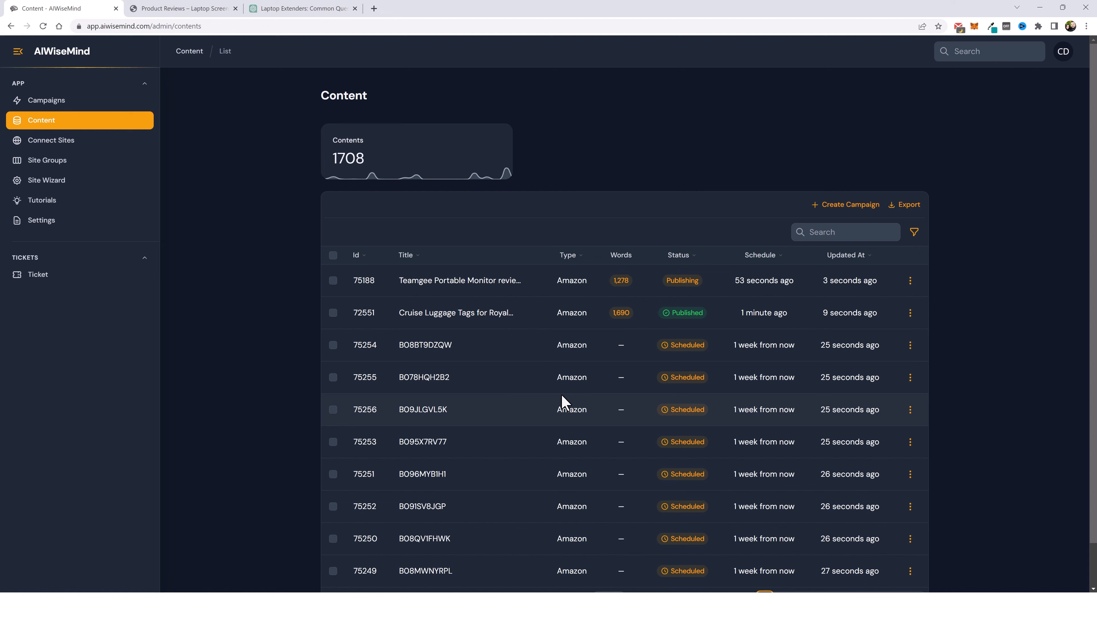
{"action": "left_click", "coordinate": [35, 122]}
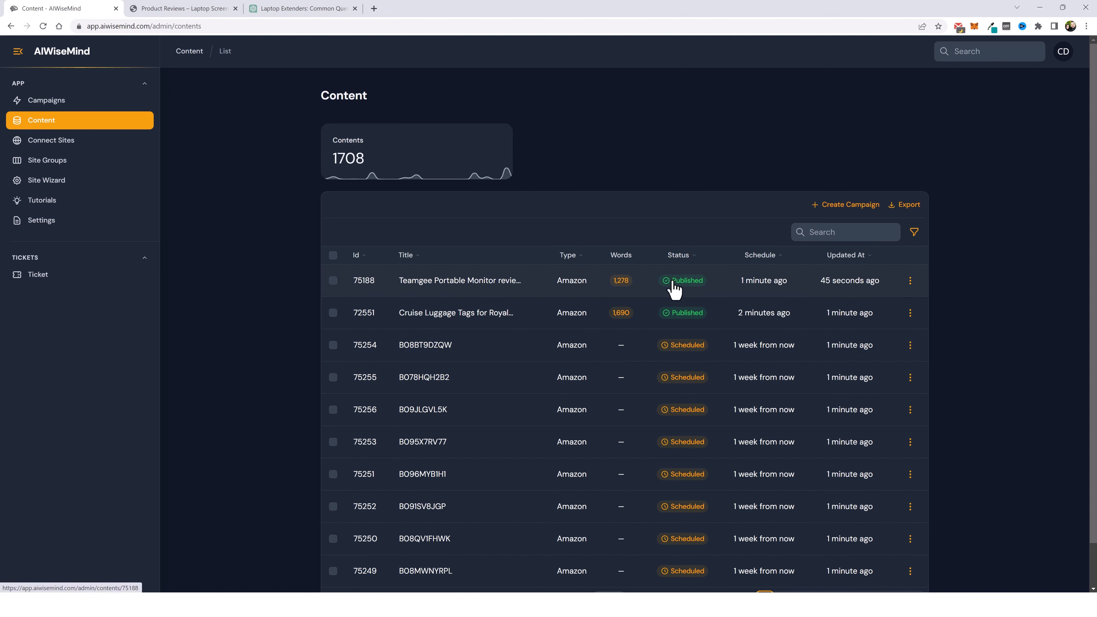
{"action": "left_click", "coordinate": [909, 285]}
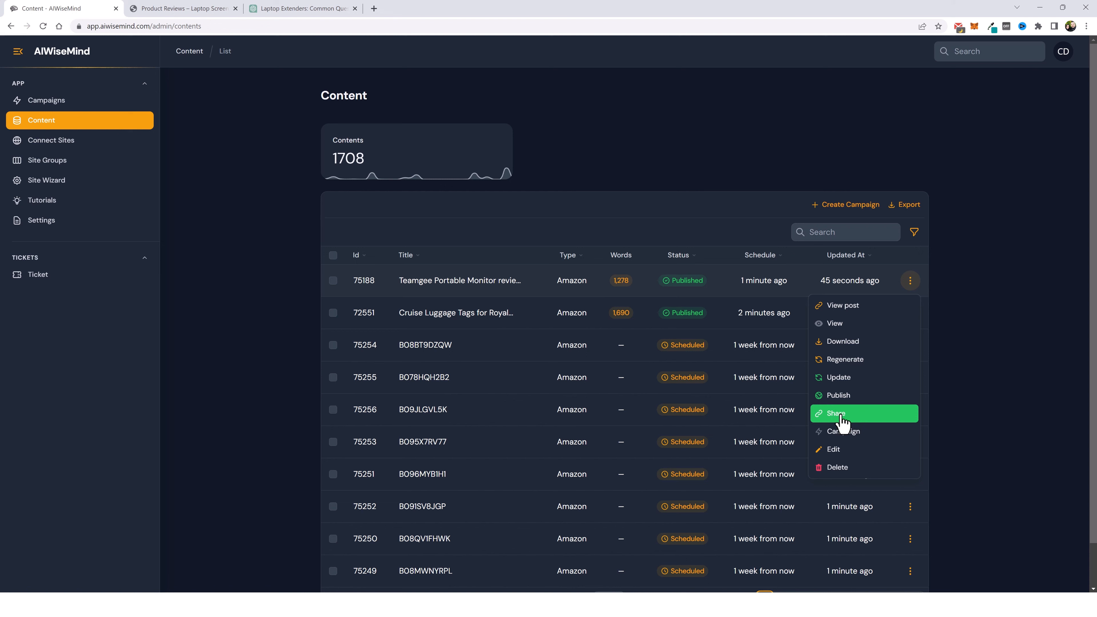
{"action": "left_click", "coordinate": [843, 307]}
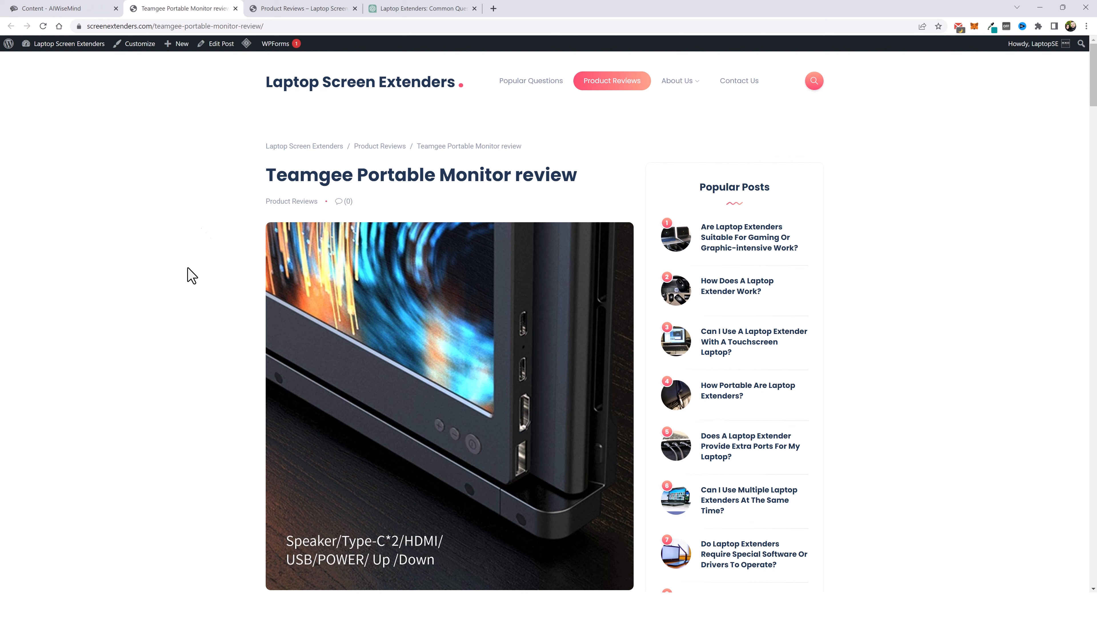
Read through the Teamgee Portable Monitor review, examining its images, table of contents, video embed, specifications, customer feedback and conclusion.
{"action": "scroll", "coordinate": [457, 261], "scroll_direction": "down", "scroll_amount": 2}
{"action": "scroll", "coordinate": [149, 376], "scroll_direction": "down", "scroll_amount": 8}
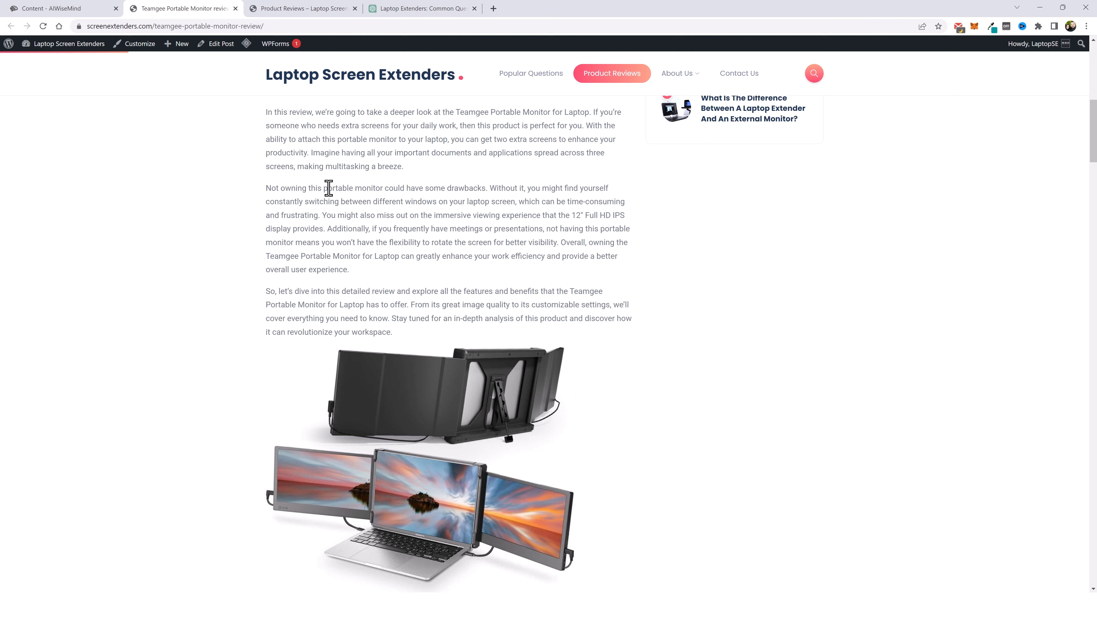
{"action": "scroll", "coordinate": [351, 206], "scroll_direction": "down", "scroll_amount": 4}
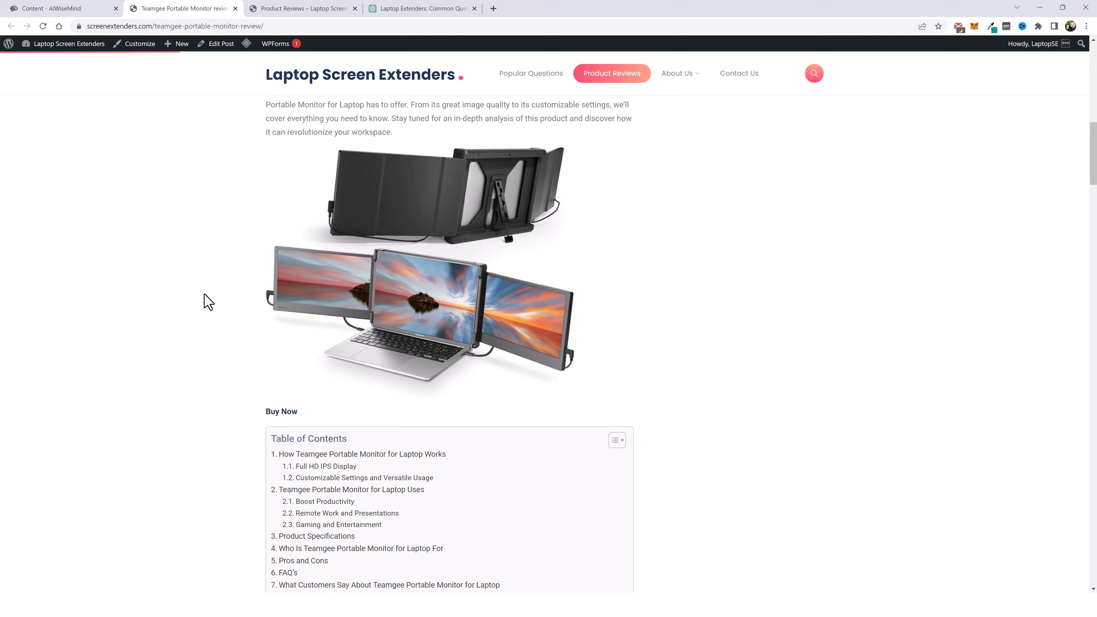
{"action": "scroll", "coordinate": [203, 299], "scroll_direction": "down", "scroll_amount": 7}
{"action": "scroll", "coordinate": [345, 218], "scroll_direction": "up", "scroll_amount": 1}
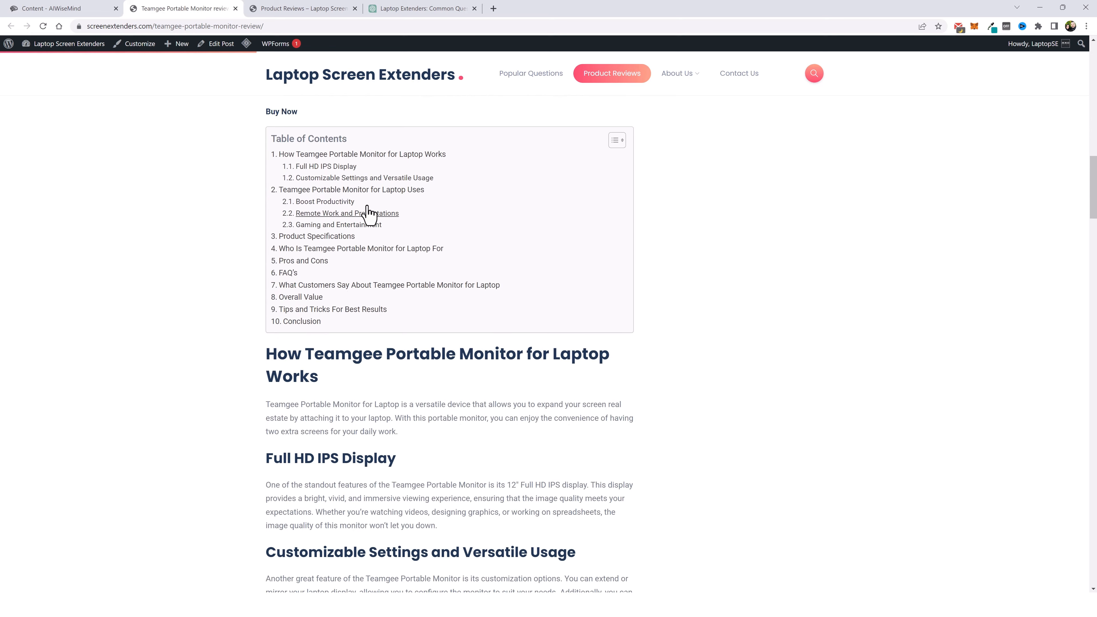
{"action": "scroll", "coordinate": [195, 329], "scroll_direction": "down", "scroll_amount": 3}
{"action": "scroll", "coordinate": [388, 328], "scroll_direction": "down", "scroll_amount": 6}
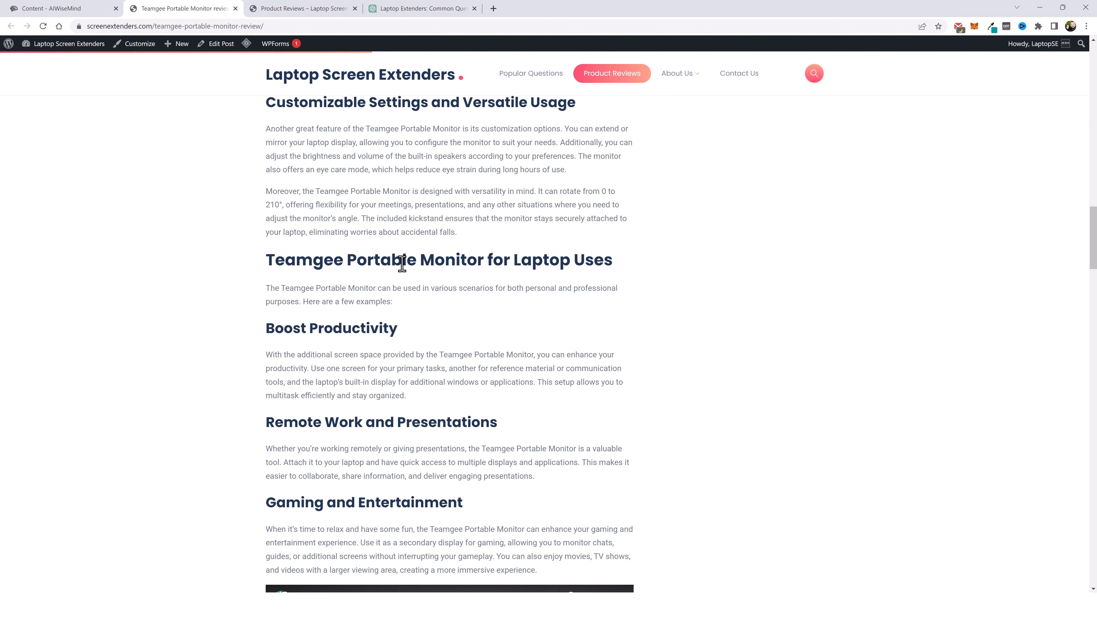
{"action": "scroll", "coordinate": [372, 381], "scroll_direction": "down", "scroll_amount": 5}
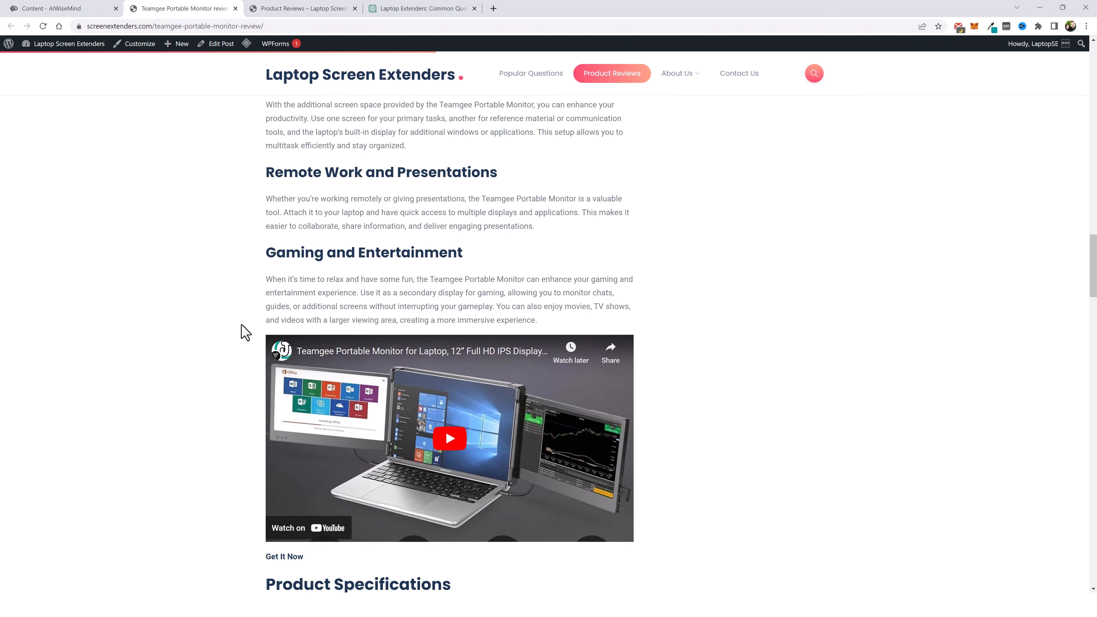
{"action": "scroll", "coordinate": [301, 348], "scroll_direction": "down", "scroll_amount": 9}
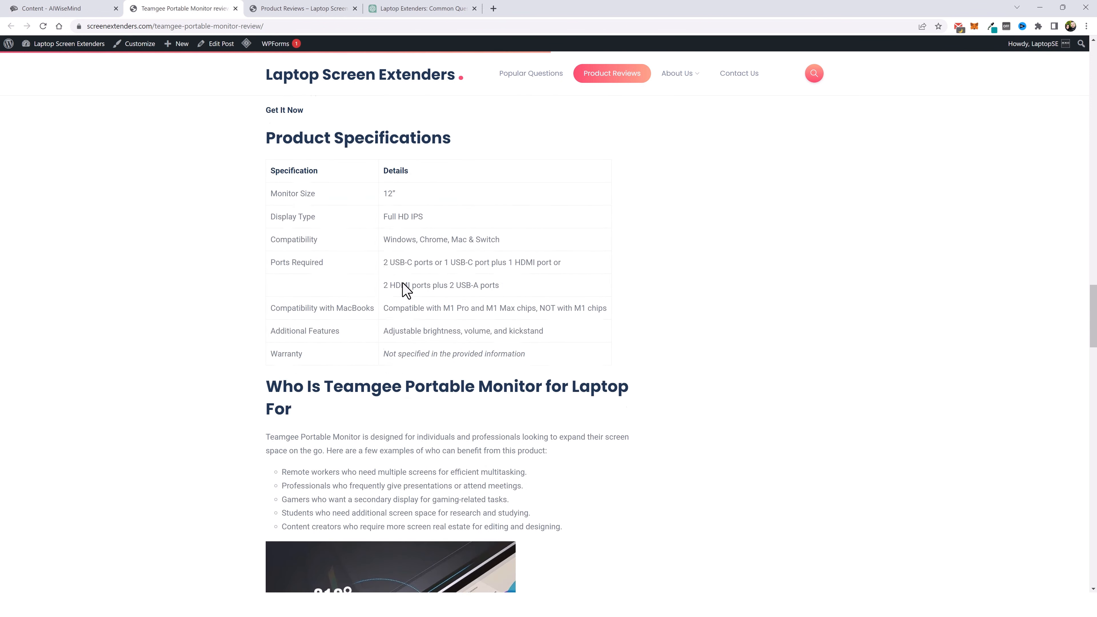
{"action": "scroll", "coordinate": [453, 250], "scroll_direction": "up", "scroll_amount": 5}
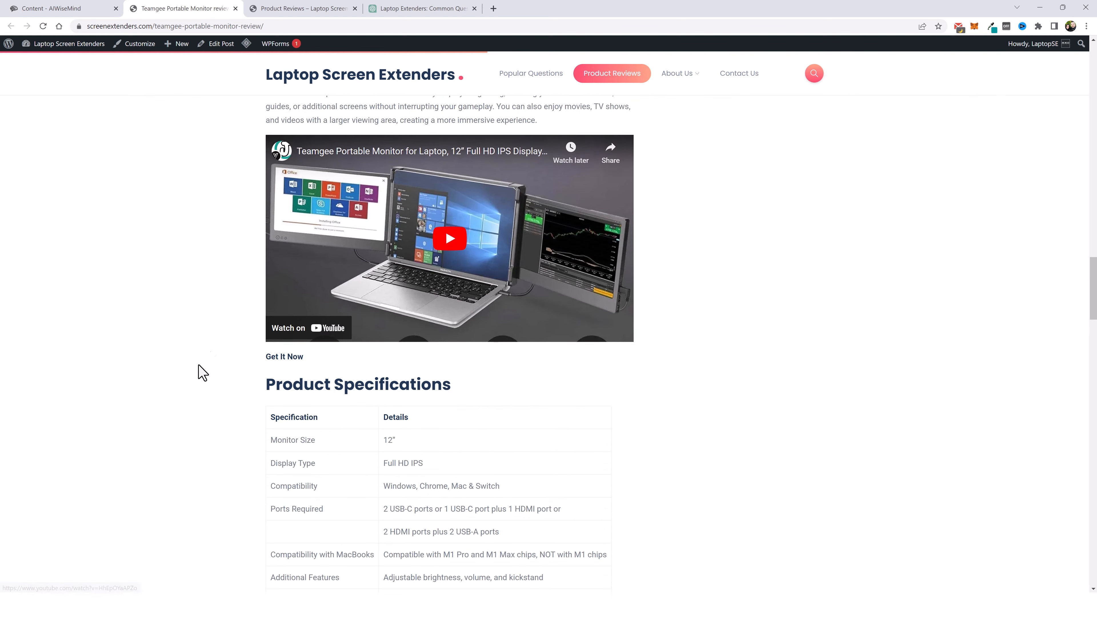
{"action": "scroll", "coordinate": [201, 376], "scroll_direction": "down", "scroll_amount": 9}
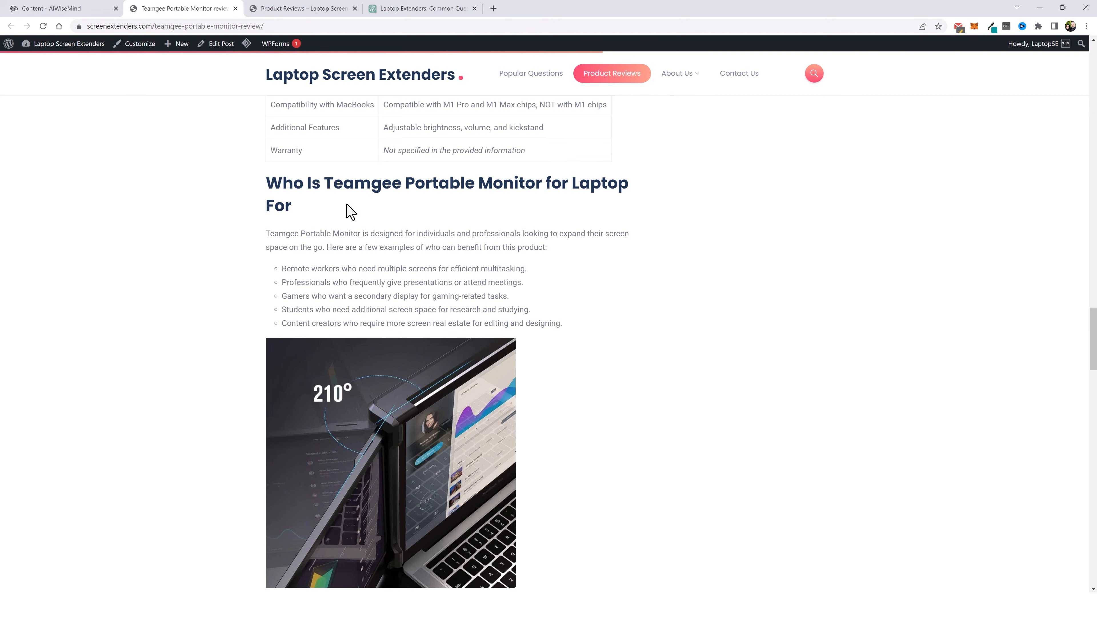
{"action": "scroll", "coordinate": [218, 333], "scroll_direction": "down", "scroll_amount": 9}
{"action": "scroll", "coordinate": [303, 297], "scroll_direction": "down", "scroll_amount": 12}
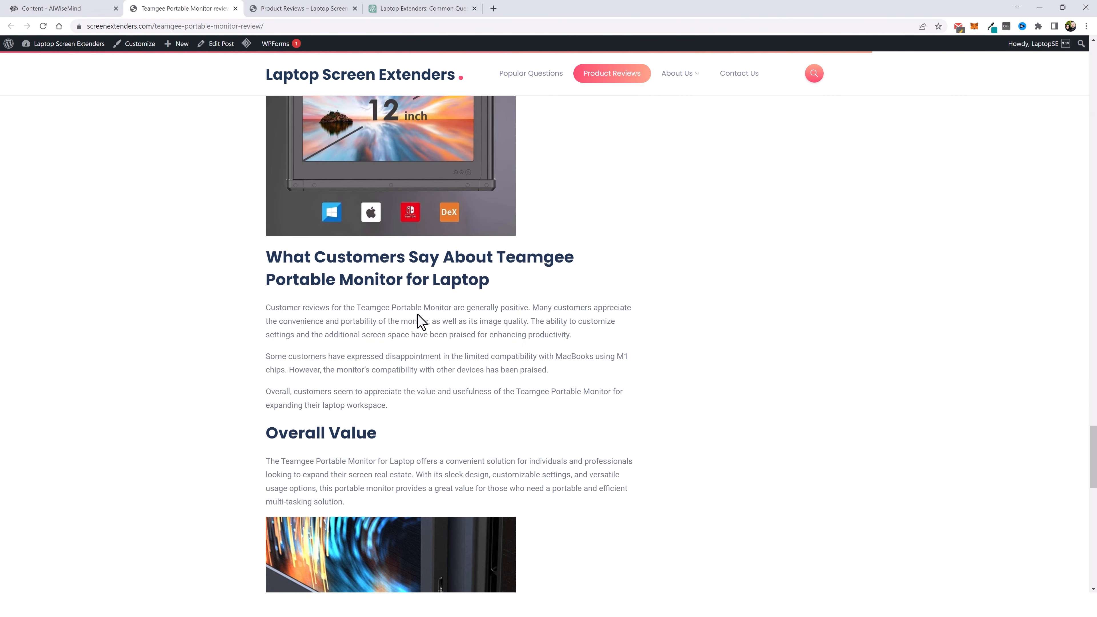
{"action": "scroll", "coordinate": [389, 361], "scroll_direction": "down", "scroll_amount": 10}
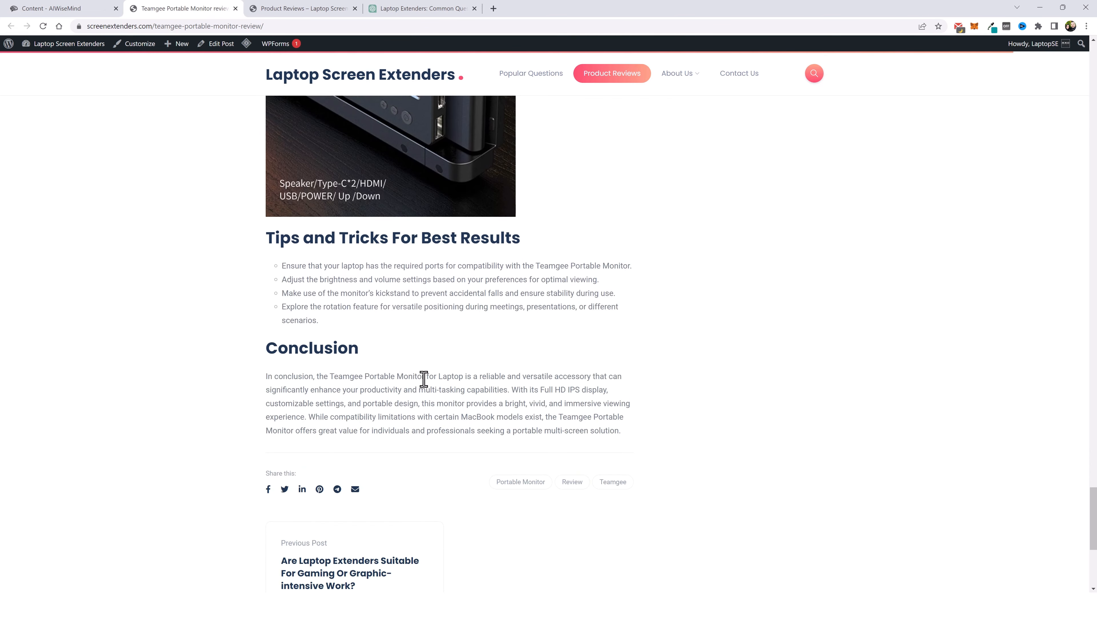
Glance back over the Teamgee review's FAQs up to its title and go to the Laptop Screen Extenders home page.
{"action": "scroll", "coordinate": [471, 395], "scroll_direction": "up", "scroll_amount": 10}
{"action": "scroll", "coordinate": [555, 384], "scroll_direction": "up", "scroll_amount": 20}
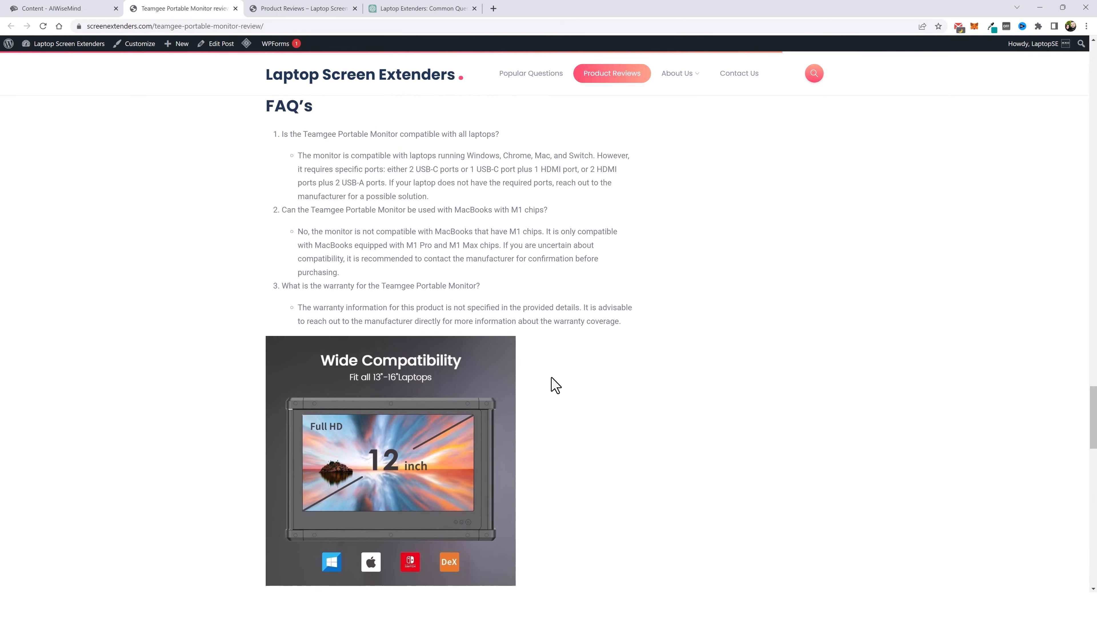
{"action": "scroll", "coordinate": [549, 377], "scroll_direction": "up", "scroll_amount": 20}
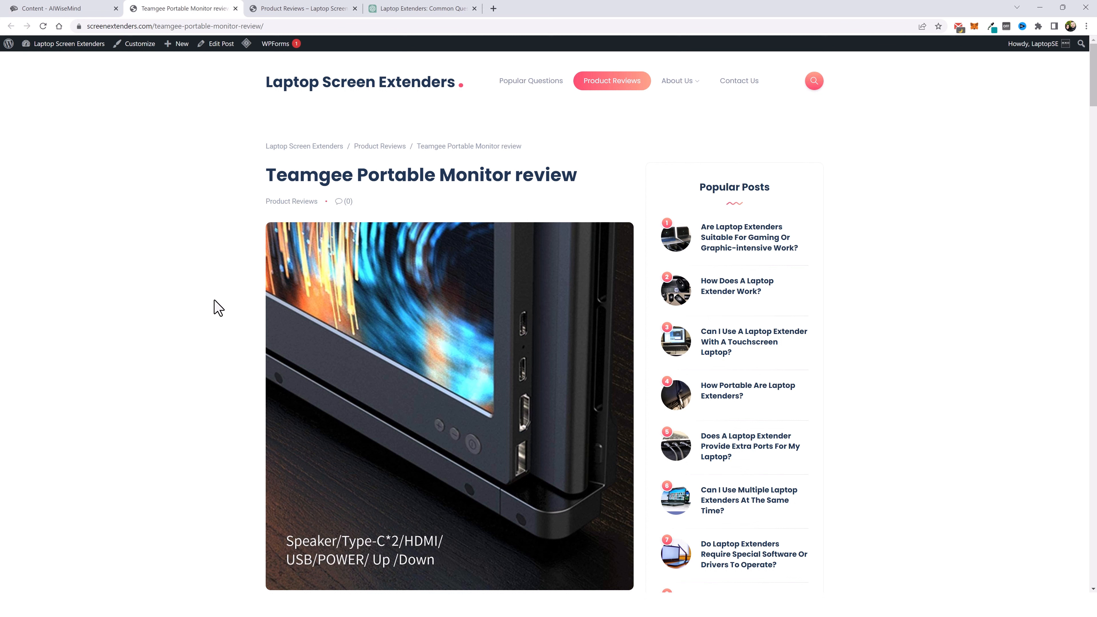
{"action": "left_click", "coordinate": [341, 93]}
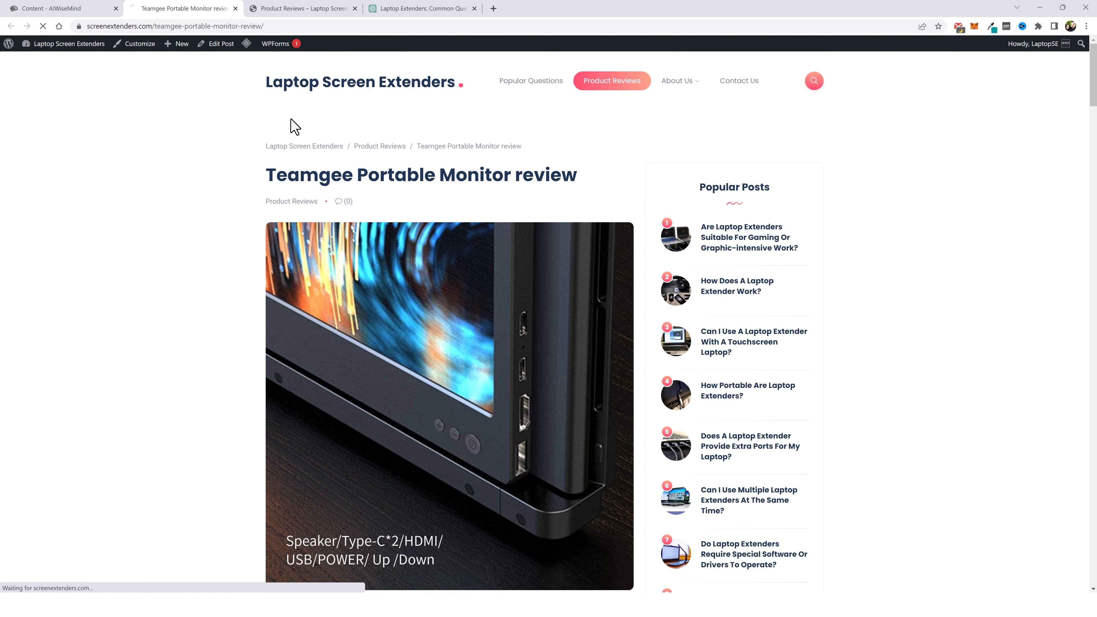